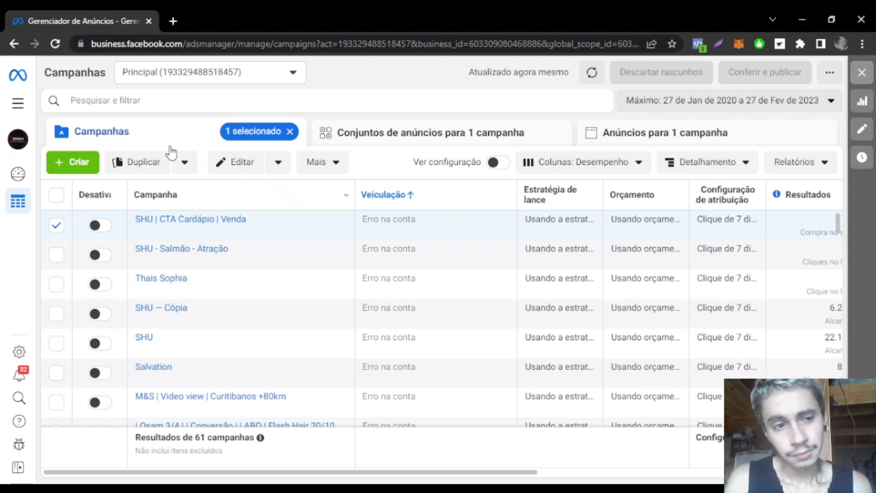
# Start a new campaign, look through the available objectives, and create it with the Tráfego objective.
pyautogui.click(68, 162)
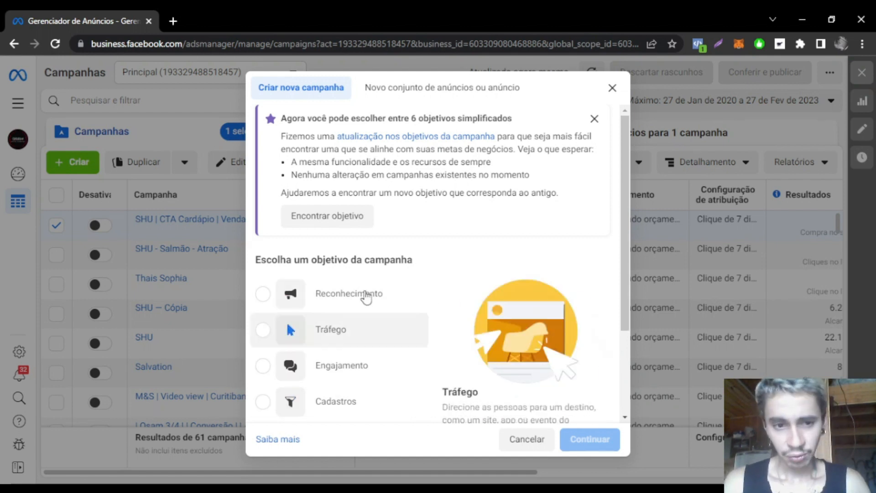
pyautogui.scroll(-1, 374, 315)
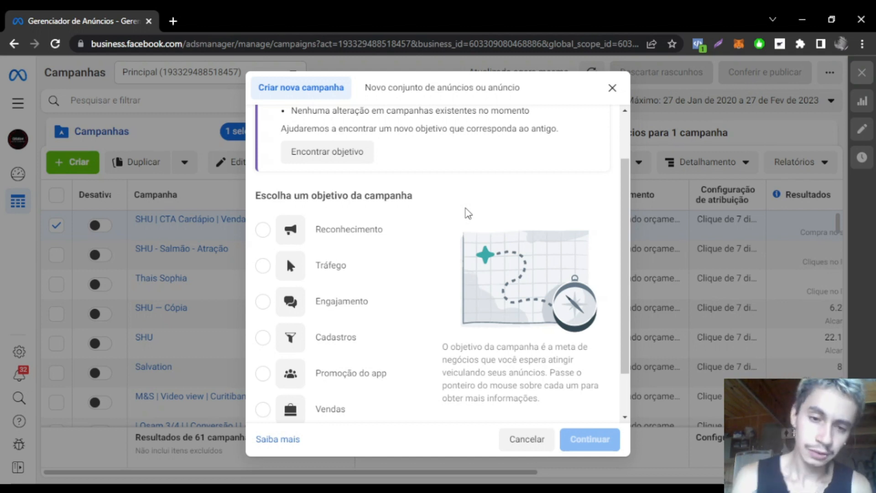
pyautogui.moveTo(425, 267)
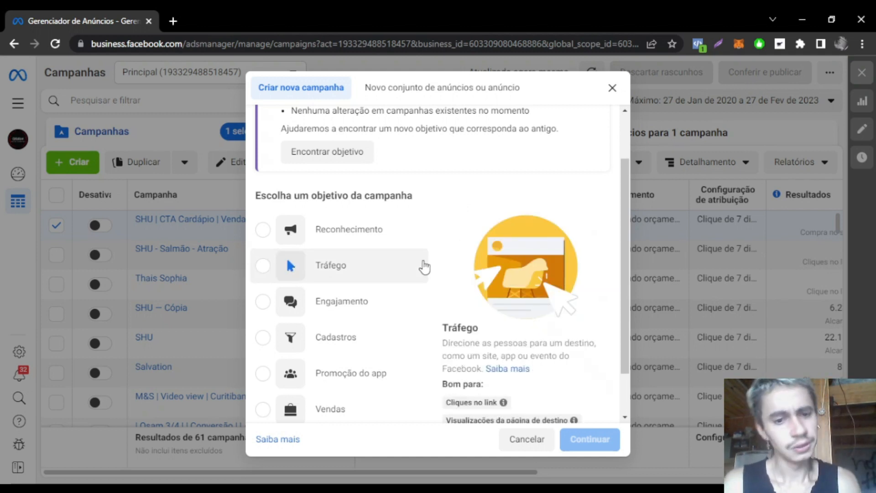
pyautogui.scroll(-2, 402, 269)
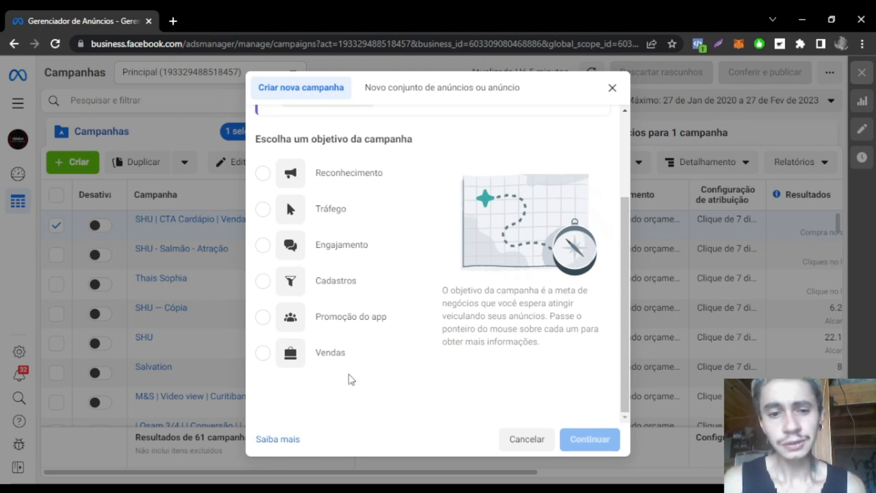
pyautogui.moveTo(355, 364)
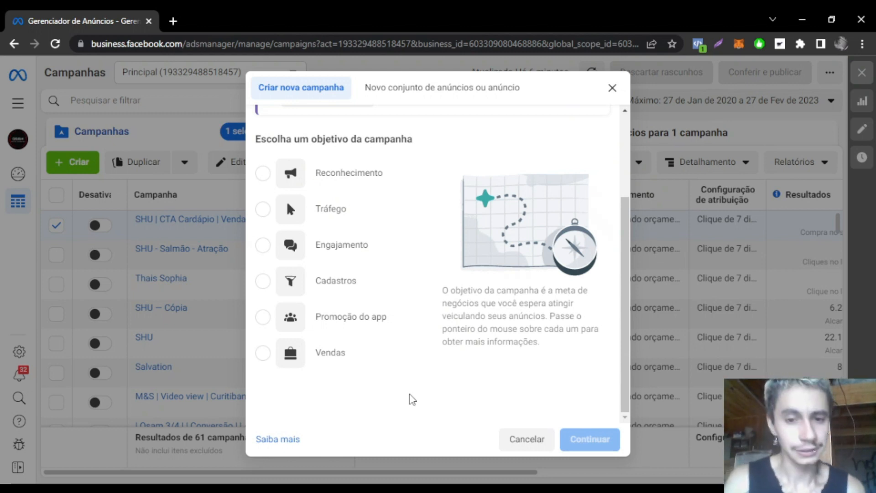
pyautogui.moveTo(423, 362)
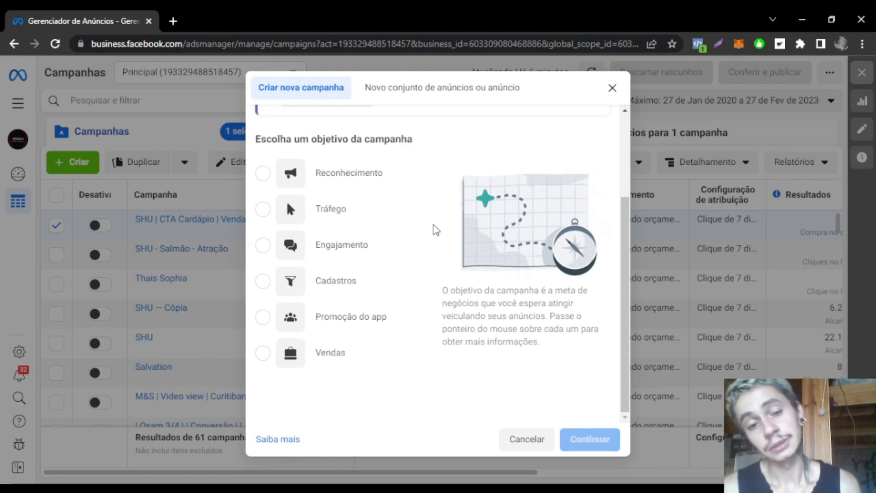
pyautogui.moveTo(345, 202)
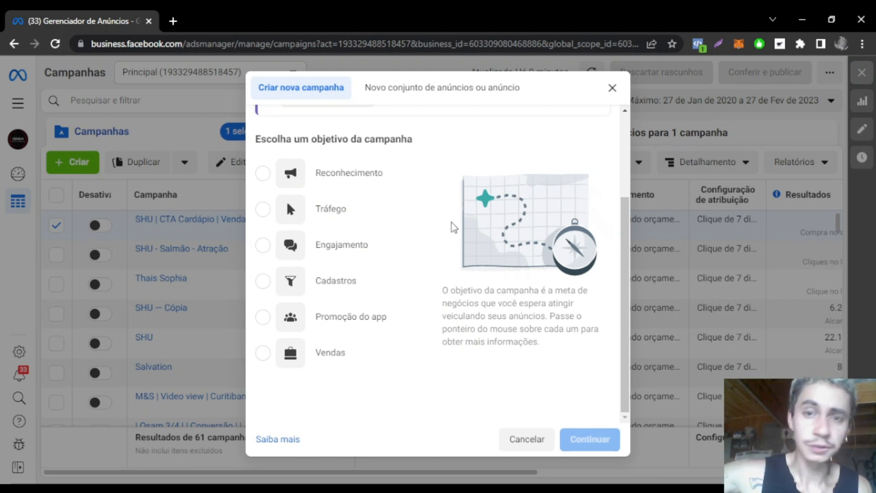
pyautogui.moveTo(364, 226)
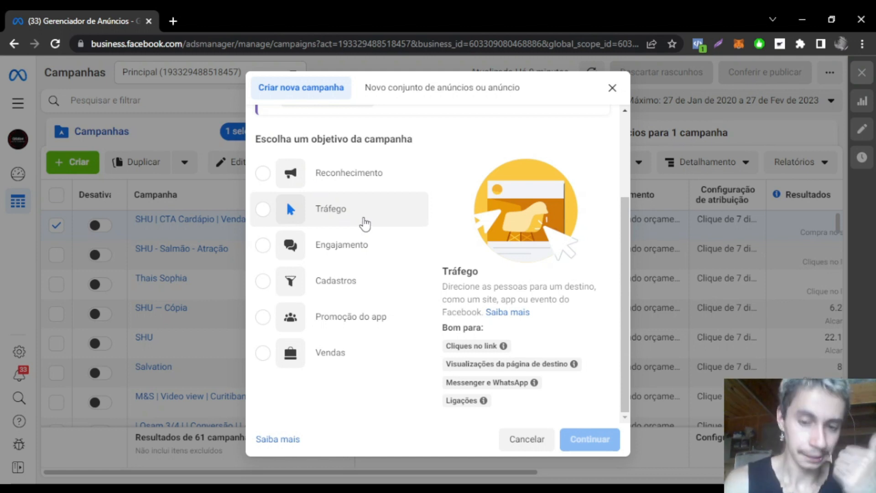
pyautogui.click(362, 219)
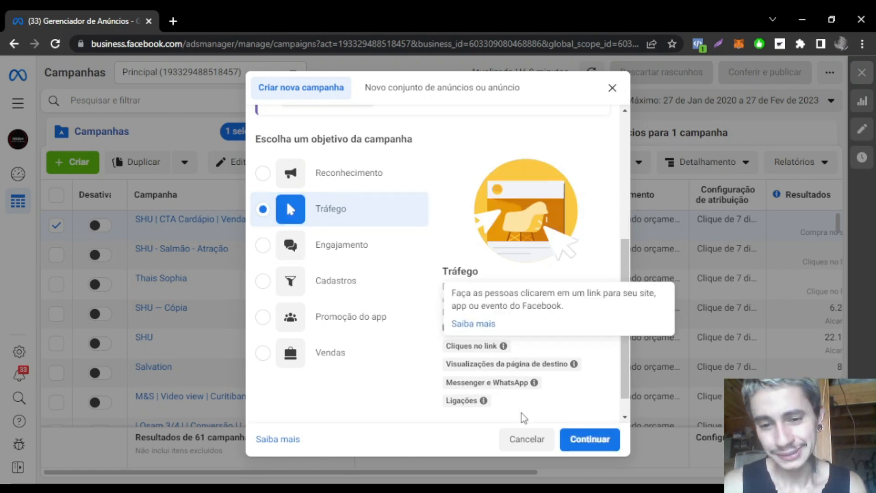
pyautogui.click(594, 451)
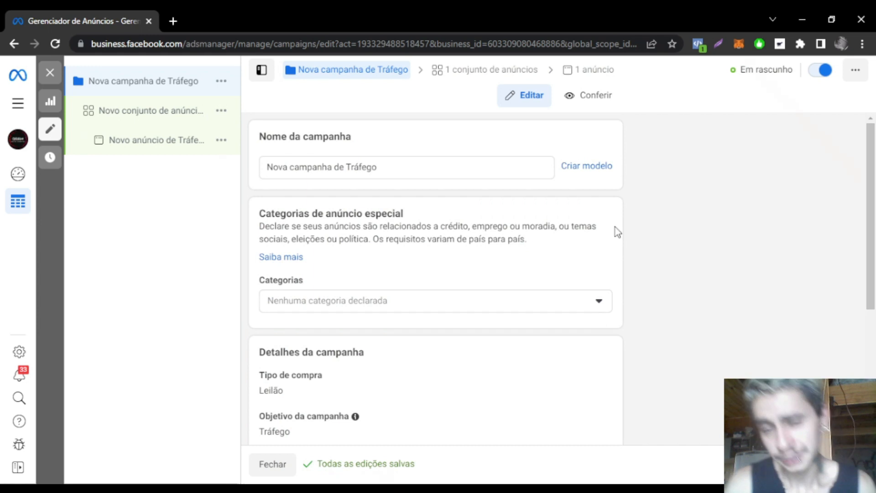
# Rename the campaign "SHU | Tráfego | Whatsapp" and look over its remaining settings.
pyautogui.tripleClick(388, 167)
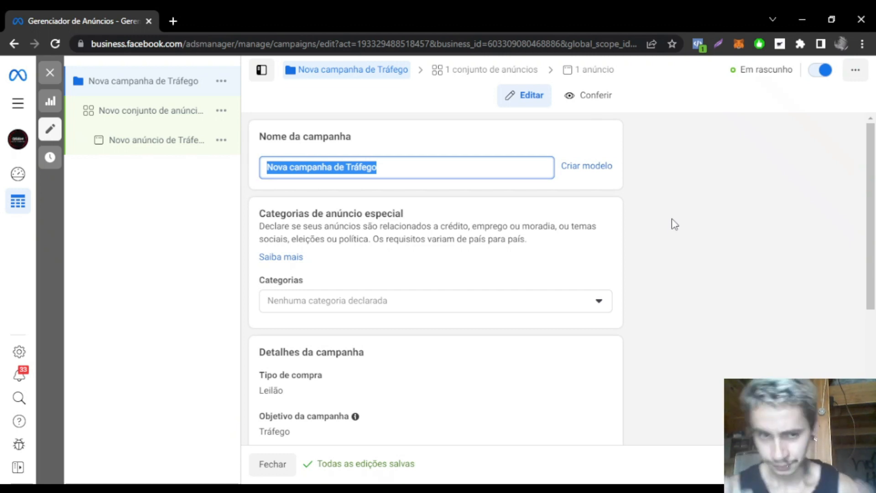
pyautogui.press('BackSpace')
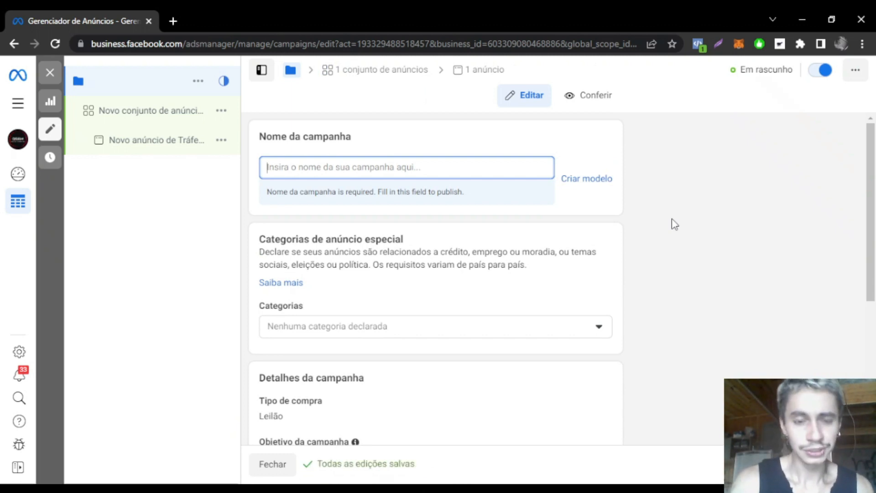
pyautogui.write('Tra')
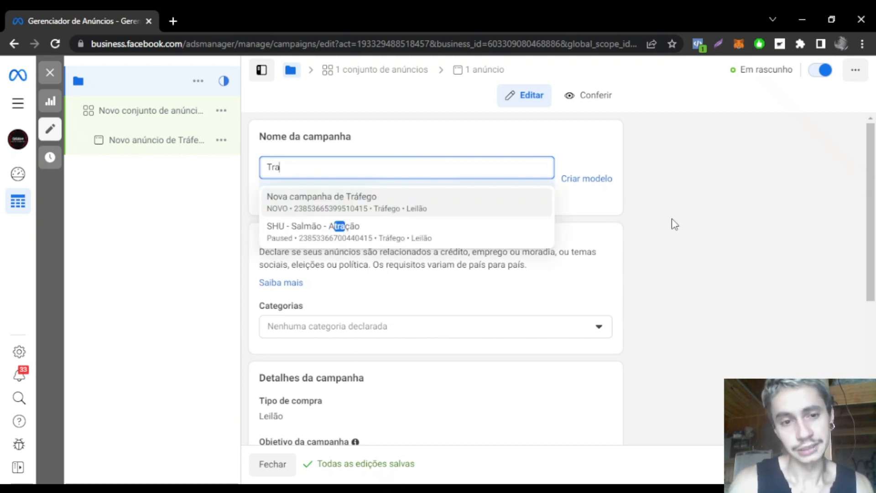
pyautogui.press('BackSpace')
pyautogui.press('BackSpace')
pyautogui.press('BackSpace')
pyautogui.write('SHU -')
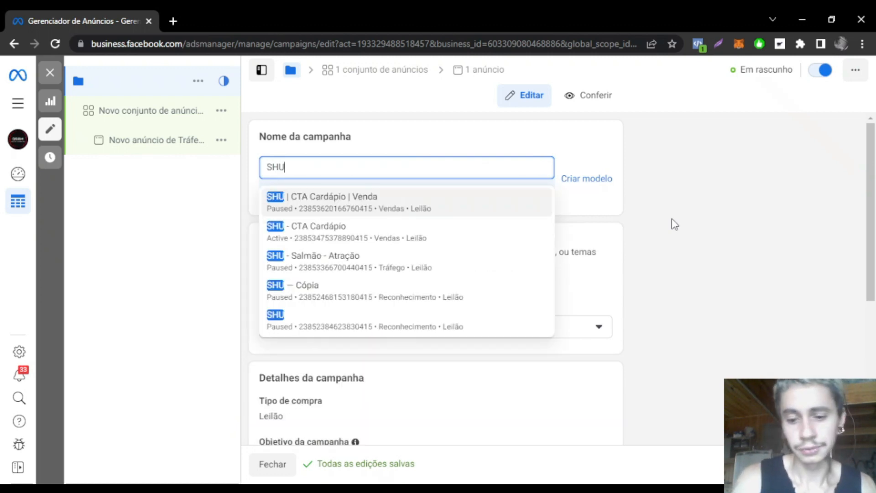
pyautogui.press('BackSpace')
pyautogui.press('BackSpace')
pyautogui.write('|')
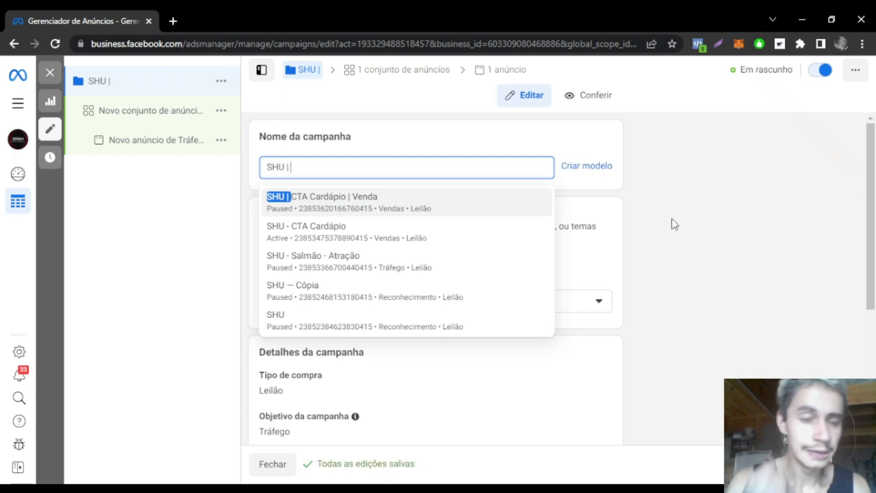
pyautogui.write('Tráf')
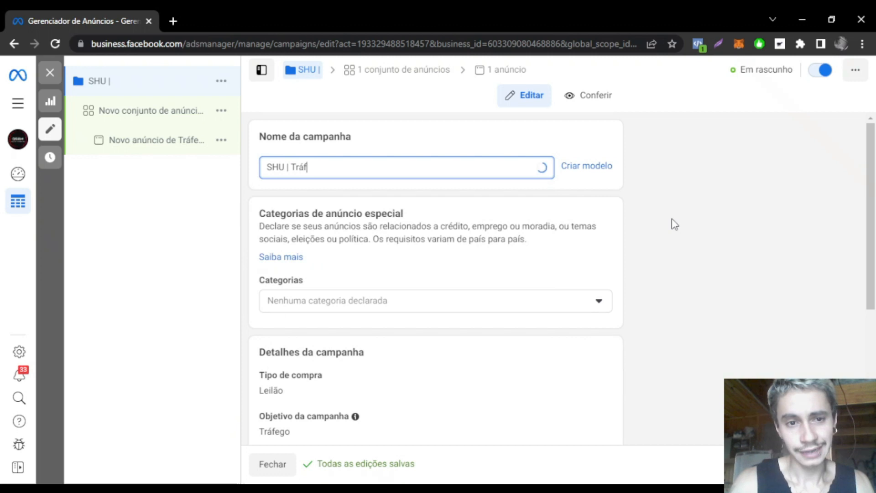
pyautogui.write('ego | Whatsapp')
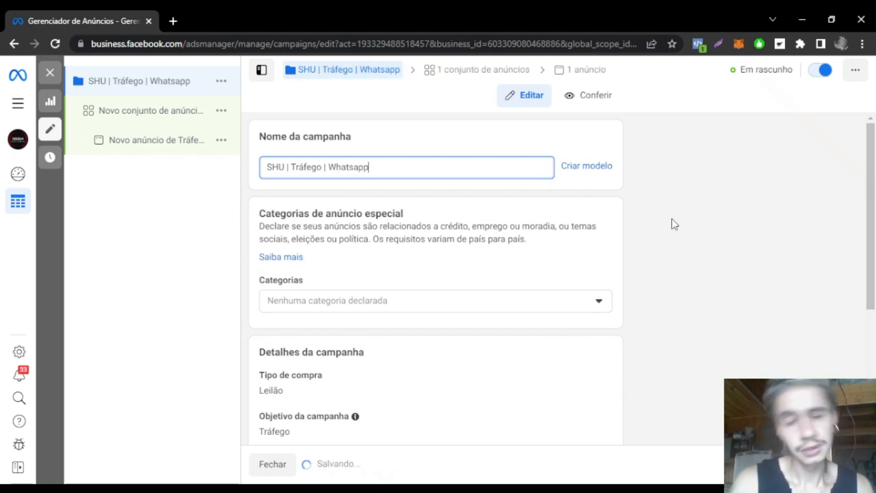
pyautogui.write(' -')
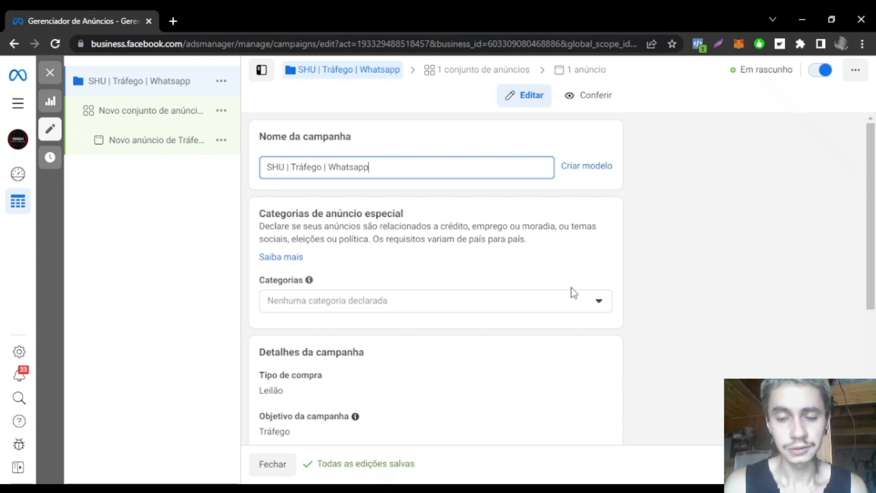
pyautogui.scroll(-5, 612, 309)
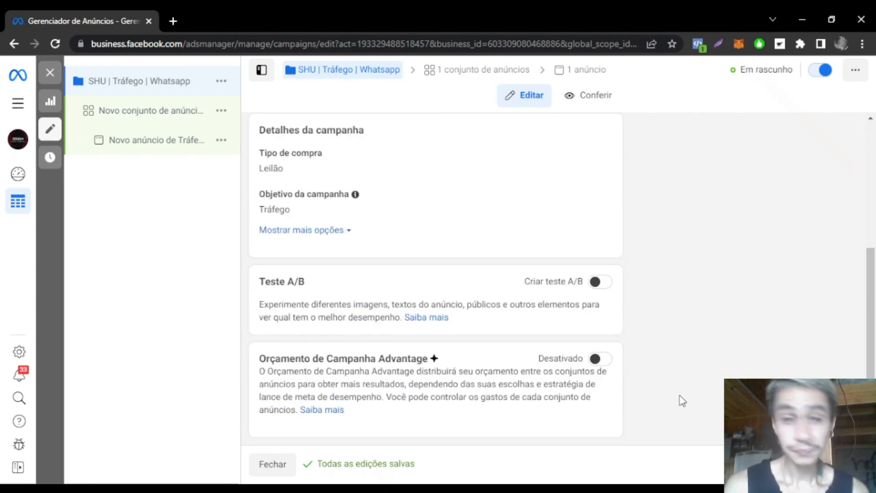
pyautogui.scroll(5, 682, 401)
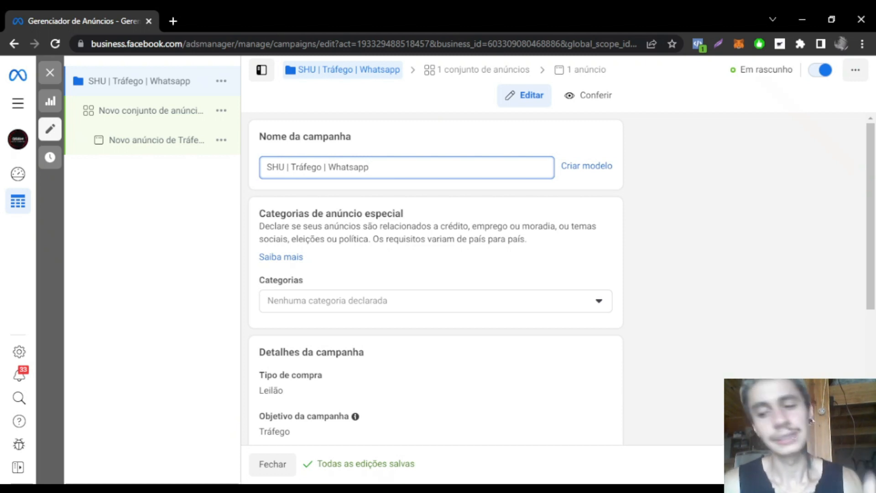
# Proceed to the ad set settings, dismiss the optimization recommendation, and clear the ad set's default name.
pyautogui.click(841, 465)
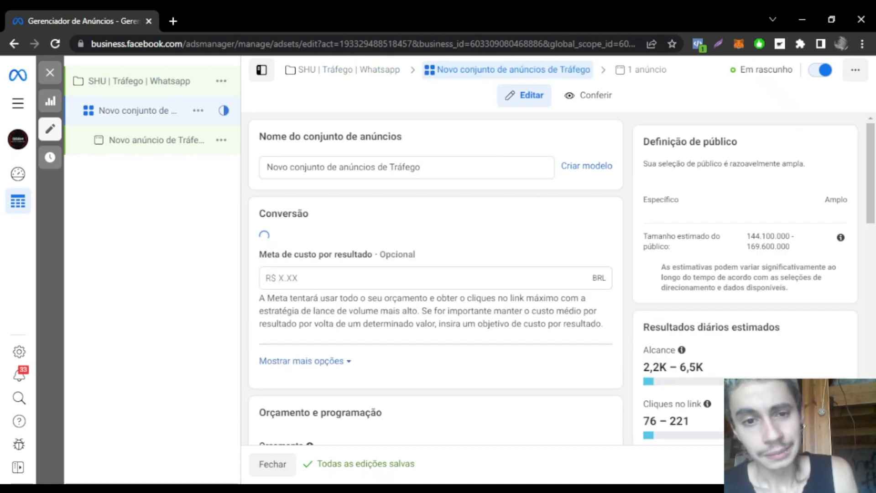
pyautogui.moveTo(428, 166); pyautogui.dragTo(344, 176)
pyautogui.click(460, 165)
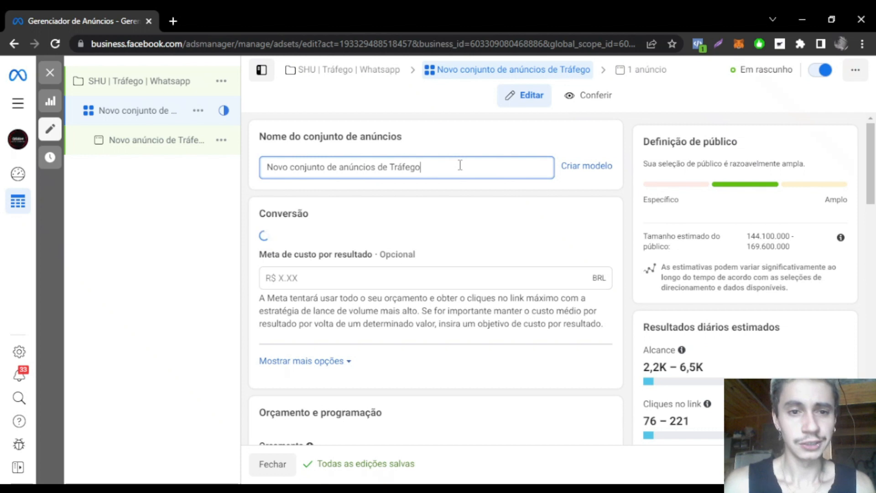
pyautogui.tripleClick(460, 165)
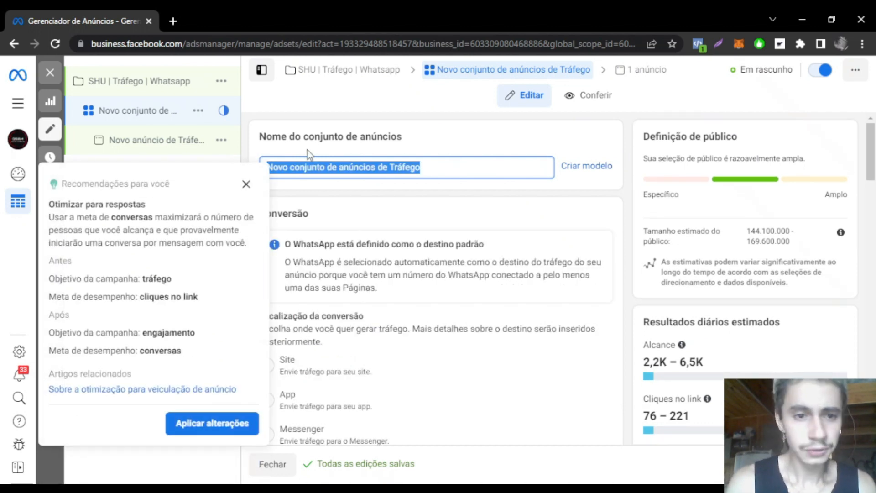
pyautogui.click(246, 184)
pyautogui.click(427, 171)
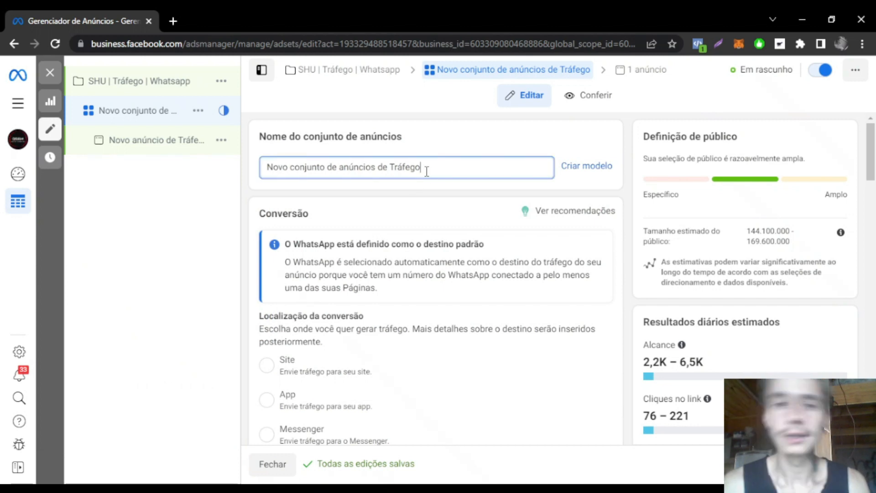
pyautogui.hotkey('ctrl', 'a')
pyautogui.press('BackSpace')
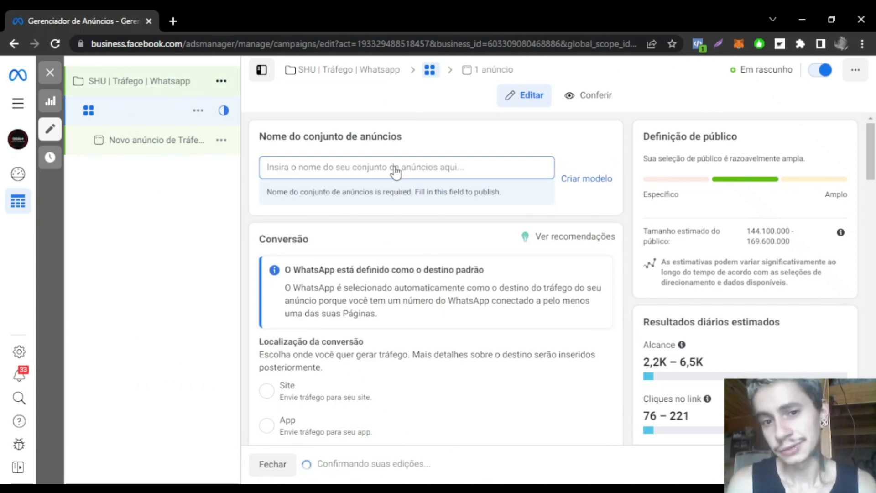
# Enable Orçamento de Campanha Advantage at campaign level to examine its daily budget settings, and disable it again.
pyautogui.scroll(-5, 502, 270)
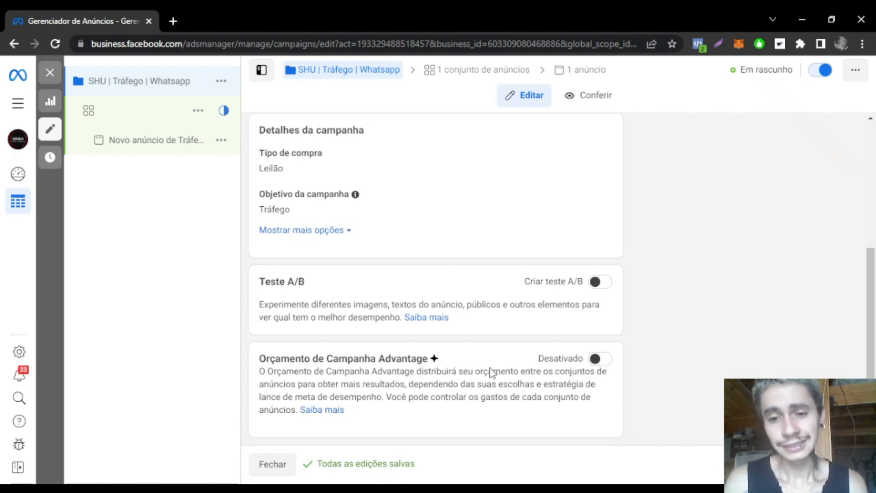
pyautogui.click(602, 361)
pyautogui.scroll(-3, 642, 283)
pyautogui.doubleClick(465, 337)
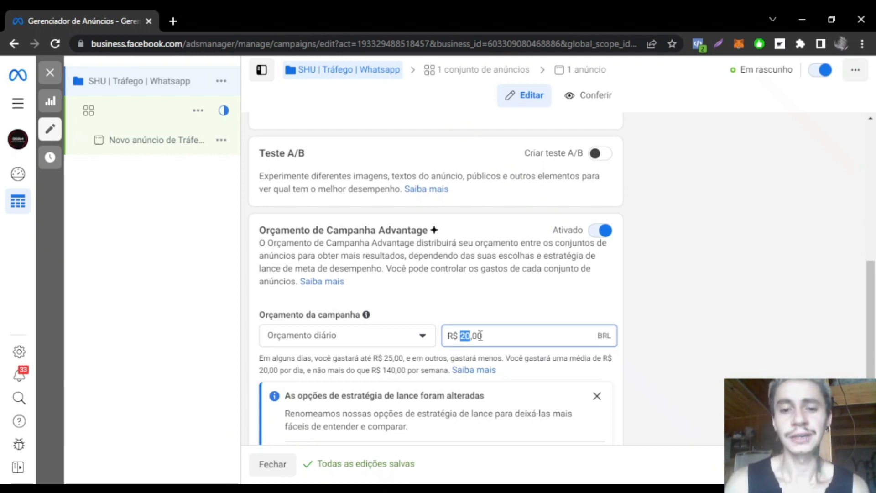
pyautogui.scroll(-2, 615, 300)
pyautogui.scroll(1, 616, 183)
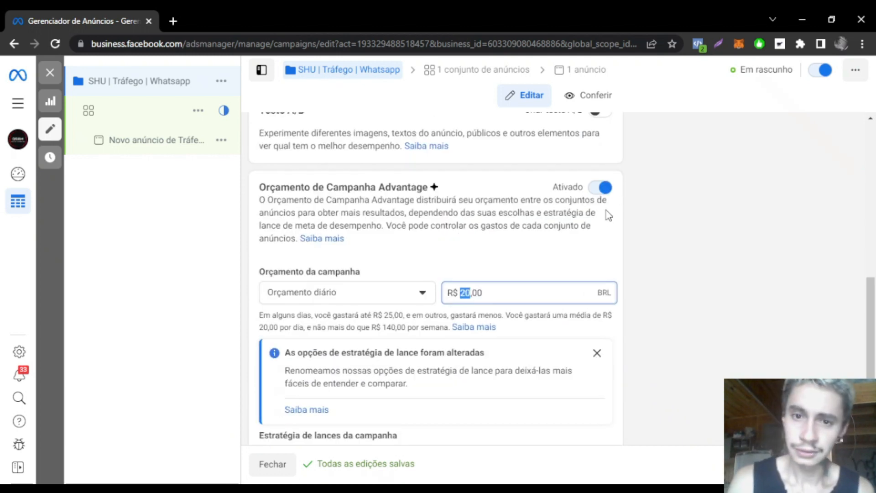
pyautogui.click(602, 188)
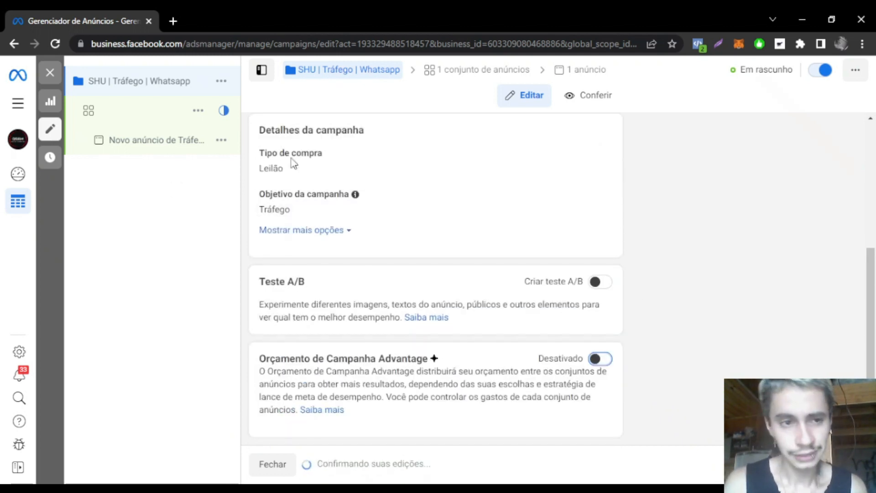
# Name the ad set "Aberto | Curitibanos | Horário específicos".
pyautogui.click(127, 112)
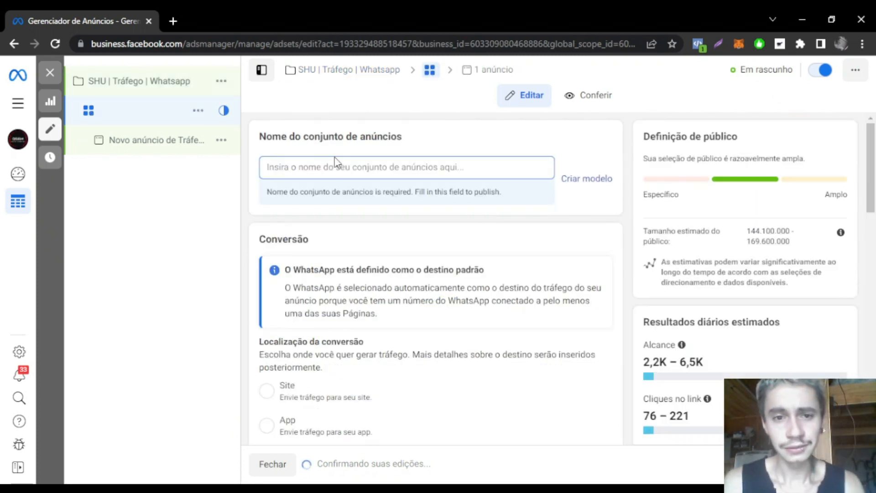
pyautogui.click(343, 169)
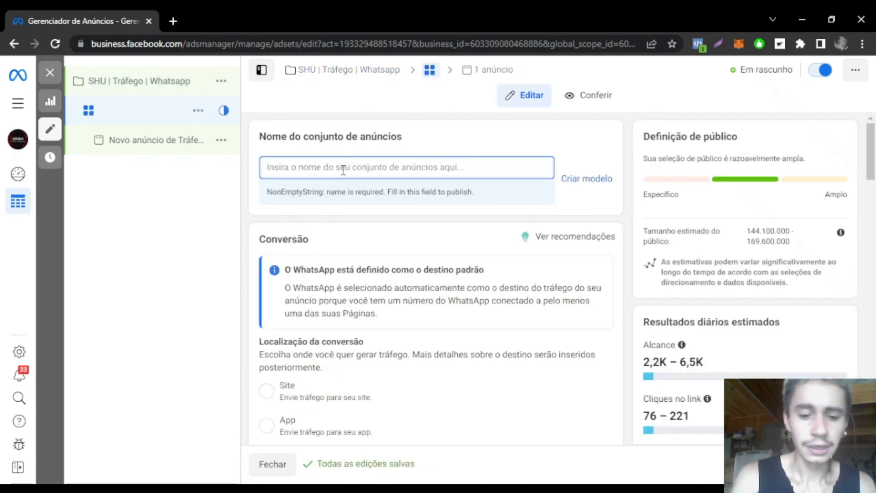
pyautogui.write('Aberto |')
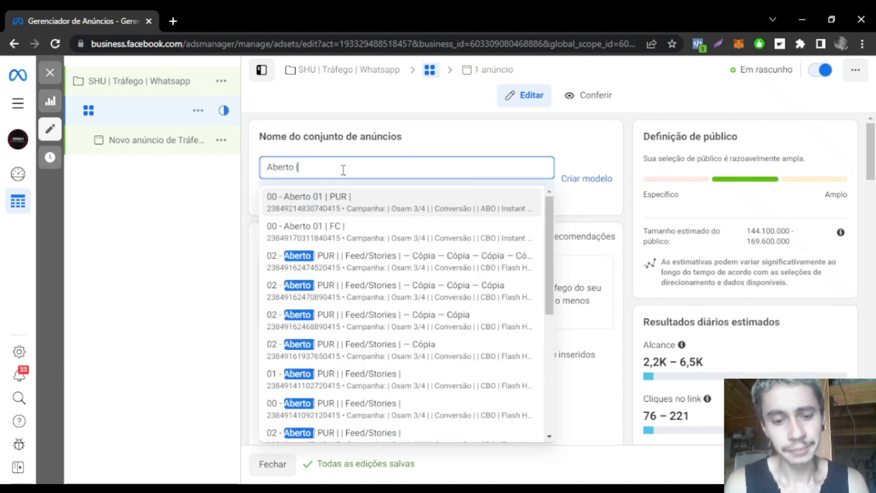
pyautogui.write(' Curit')
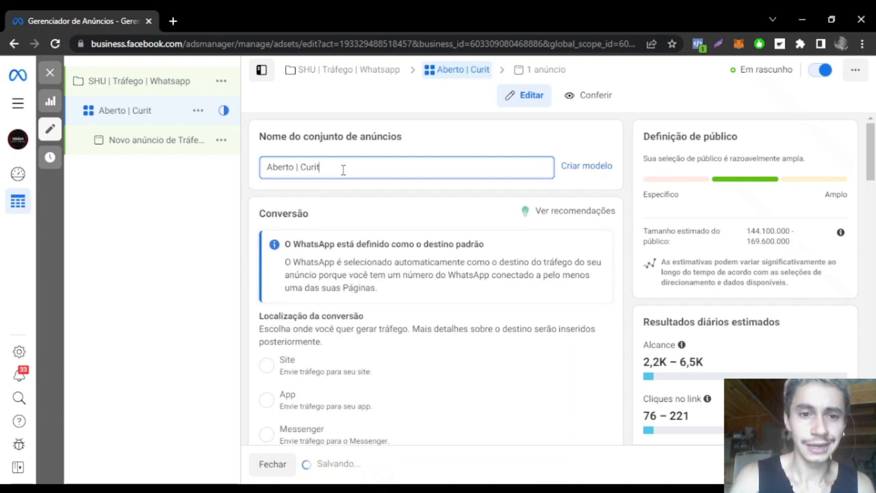
pyautogui.write('ibanos |')
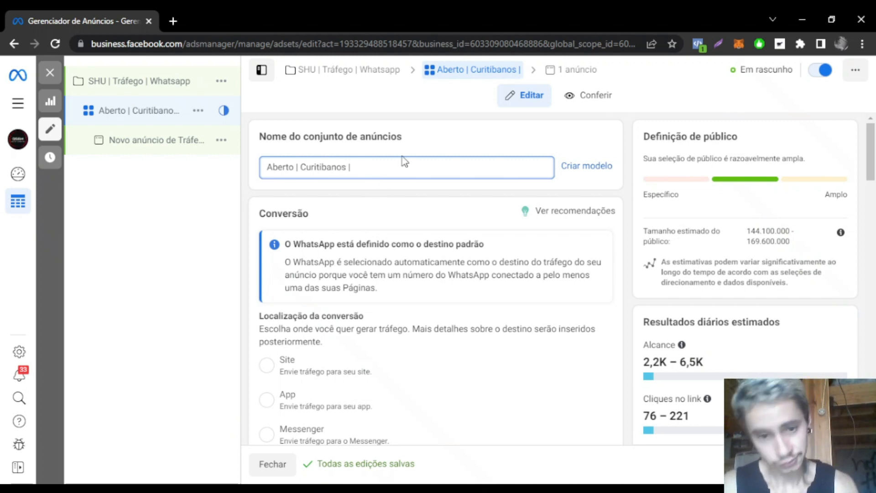
pyautogui.write('Horário ')
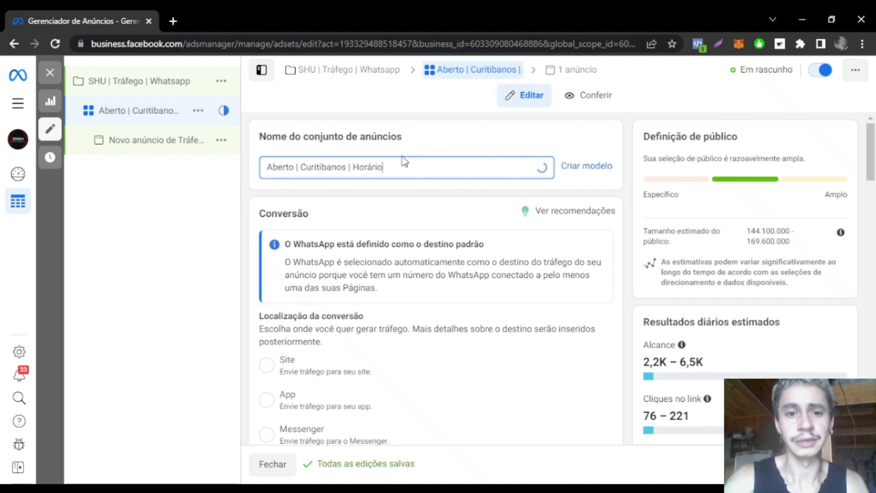
pyautogui.write('específicos')
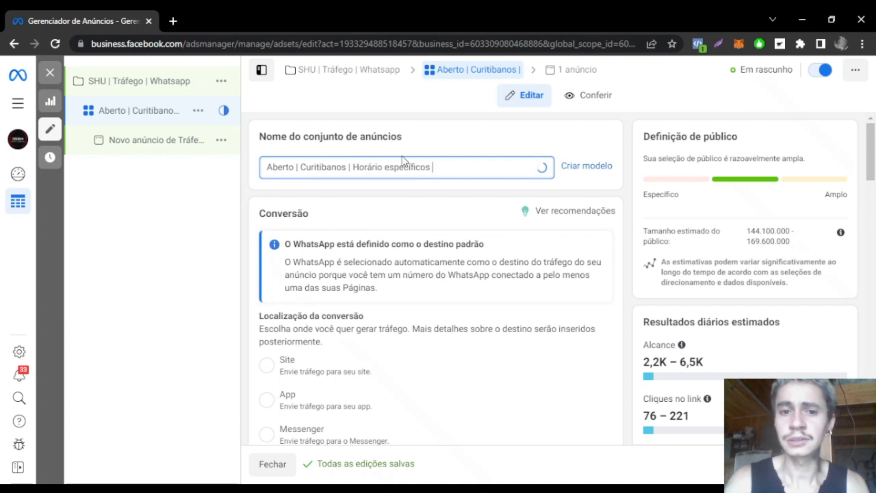
# Review the ad set's conversion location options and dismiss the notice about defining a performance goal.
pyautogui.scroll(-1, 415, 183)
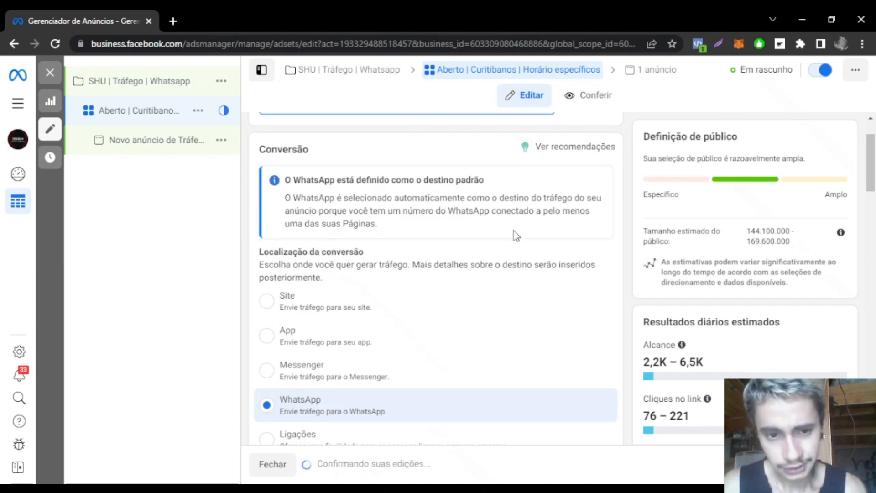
pyautogui.scroll(-1, 516, 236)
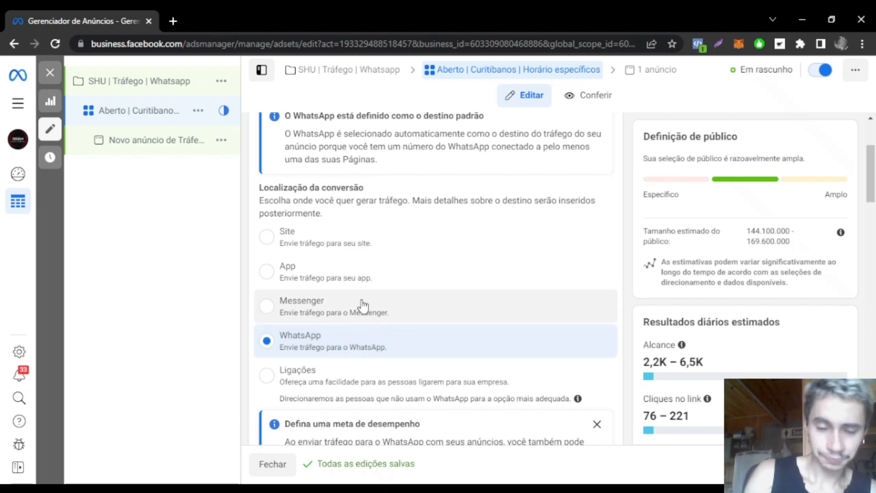
pyautogui.scroll(-1, 363, 306)
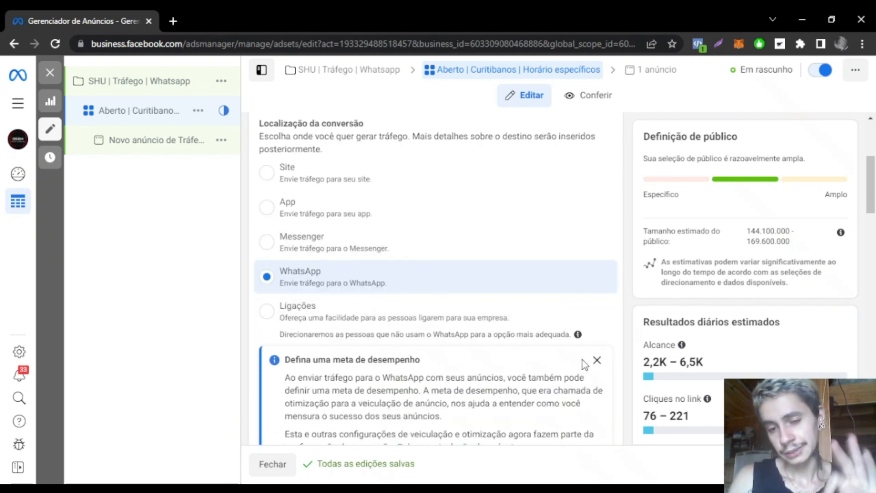
pyautogui.click(597, 361)
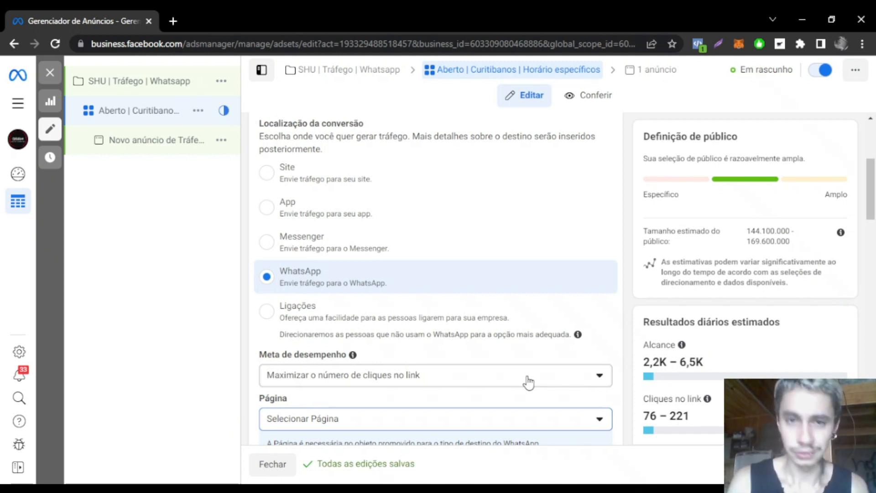
# Select Sushi House Uchiha S/A as the ad set's page and check its connected WhatsApp number.
pyautogui.scroll(-1, 520, 295)
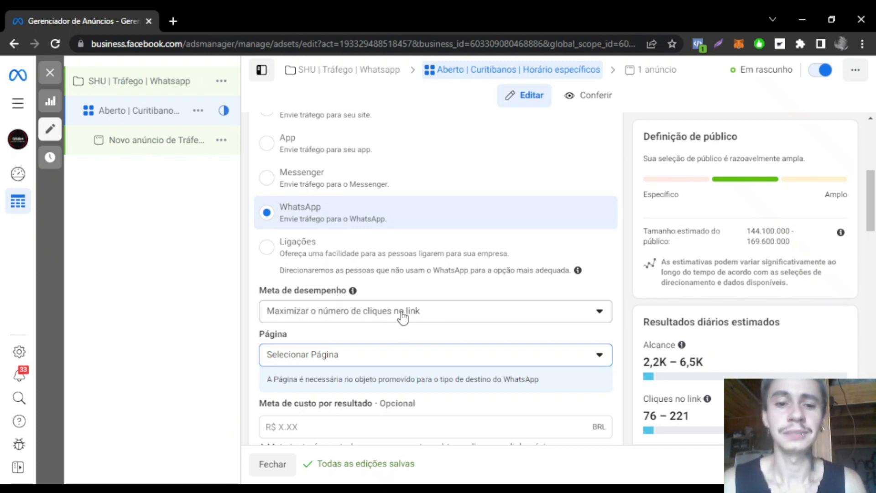
pyautogui.scroll(-1, 450, 327)
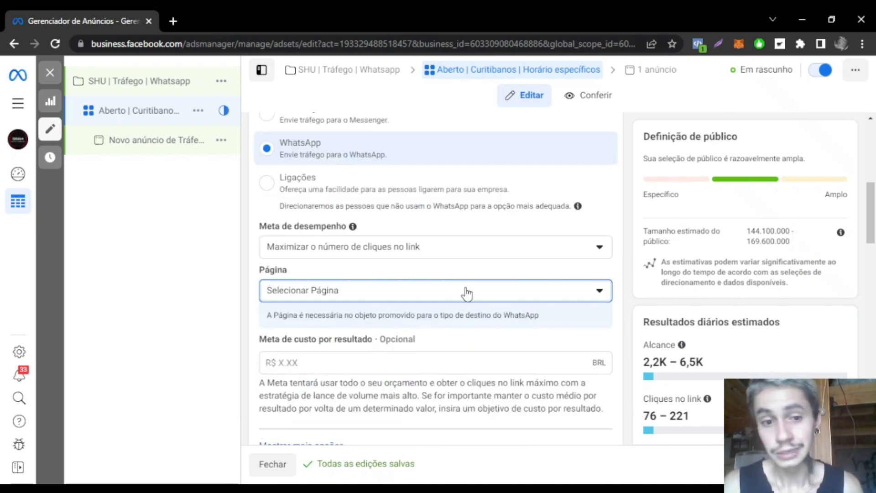
pyautogui.click(489, 295)
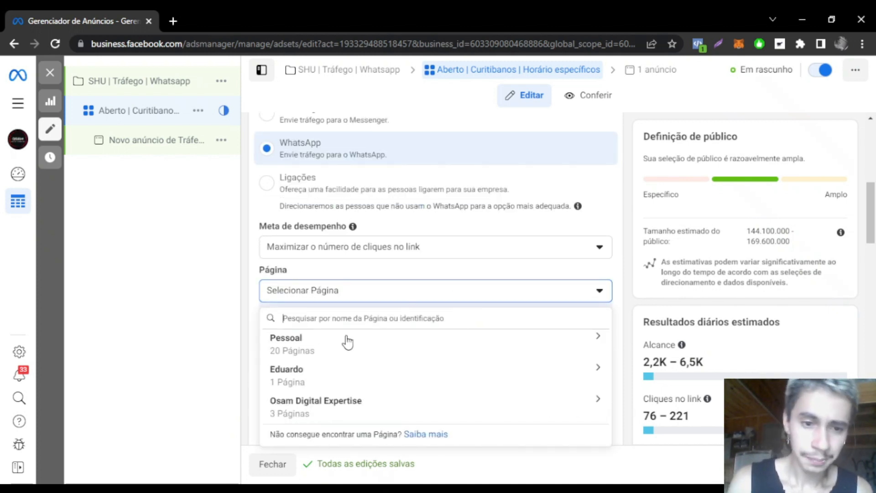
pyautogui.scroll(-1, 411, 360)
pyautogui.scroll(-8, 392, 346)
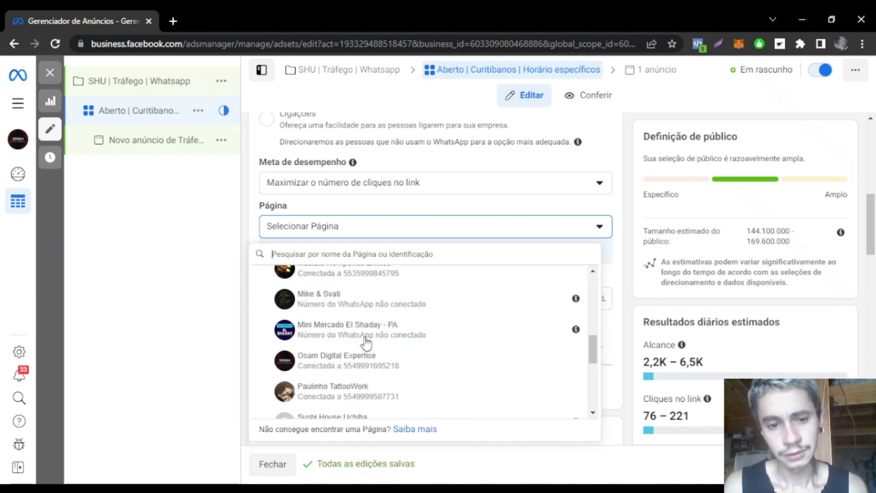
pyautogui.scroll(-3, 366, 342)
pyautogui.scroll(6, 363, 342)
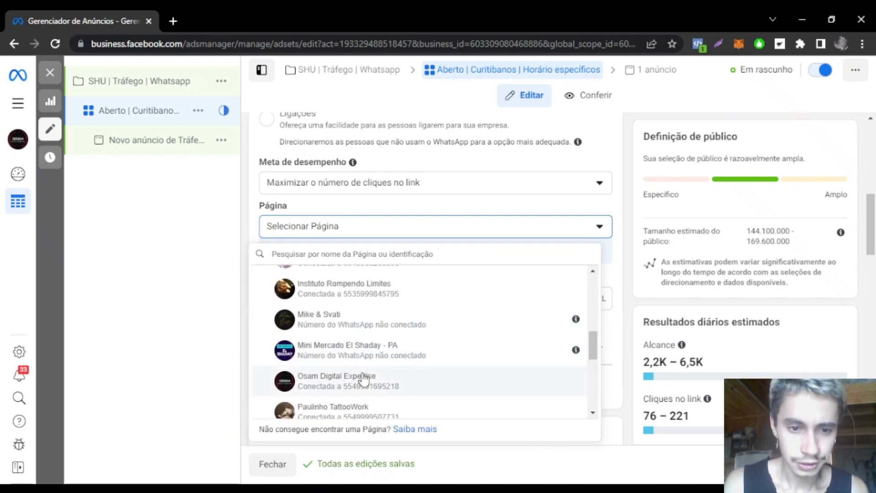
pyautogui.scroll(5, 349, 379)
pyautogui.scroll(-3, 347, 372)
pyautogui.scroll(-6, 347, 371)
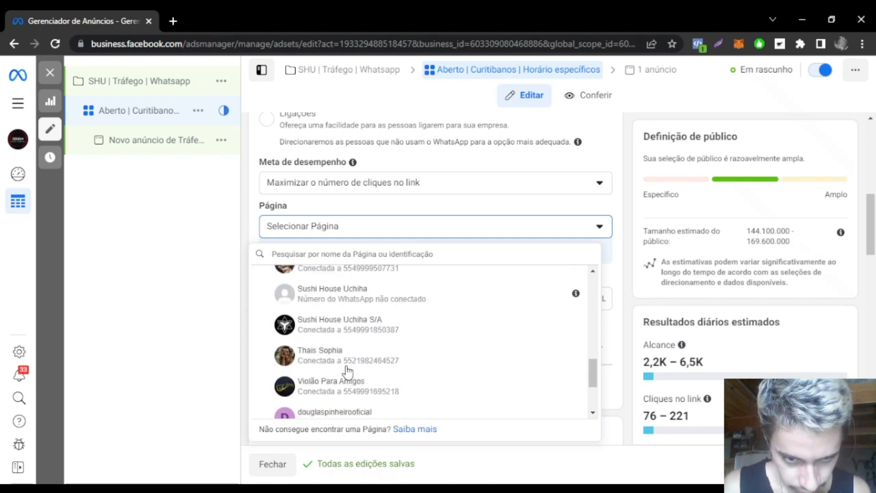
pyautogui.click(313, 326)
pyautogui.moveTo(389, 250); pyautogui.dragTo(437, 253)
pyautogui.click(464, 256)
pyautogui.click(395, 250)
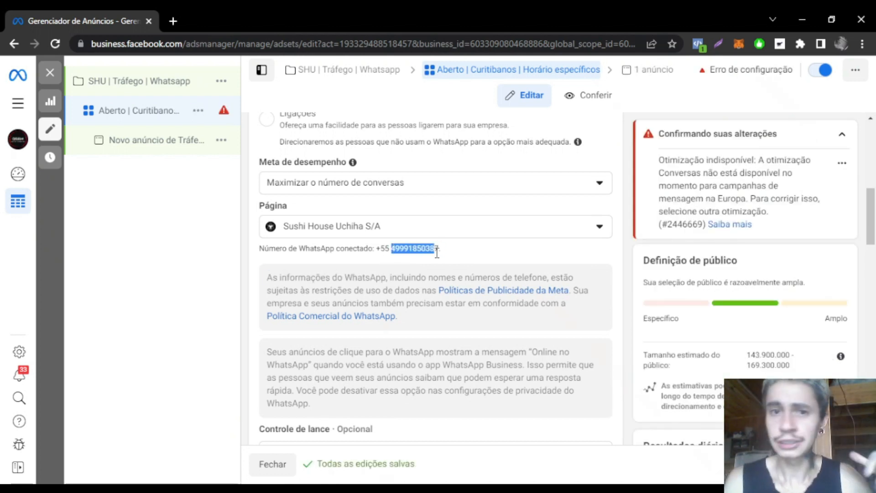
pyautogui.click(470, 255)
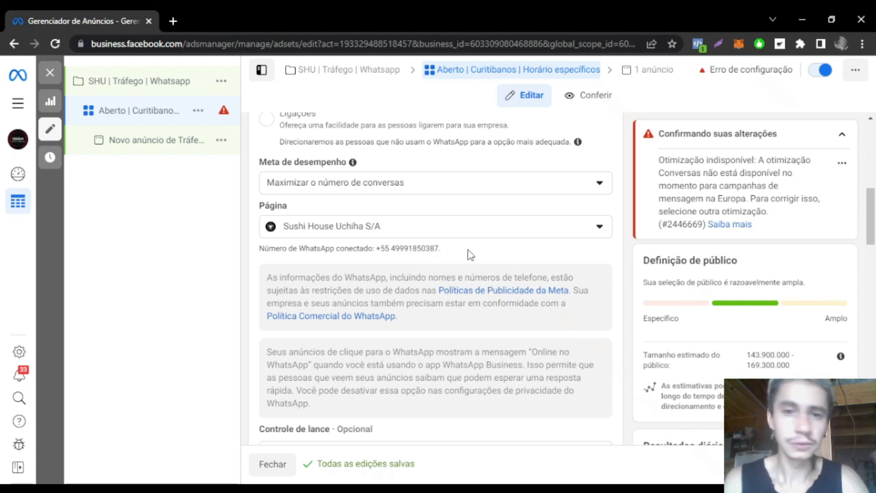
# Set the ad set's daily budget to R$ 6,00.
pyautogui.scroll(-3, 470, 255)
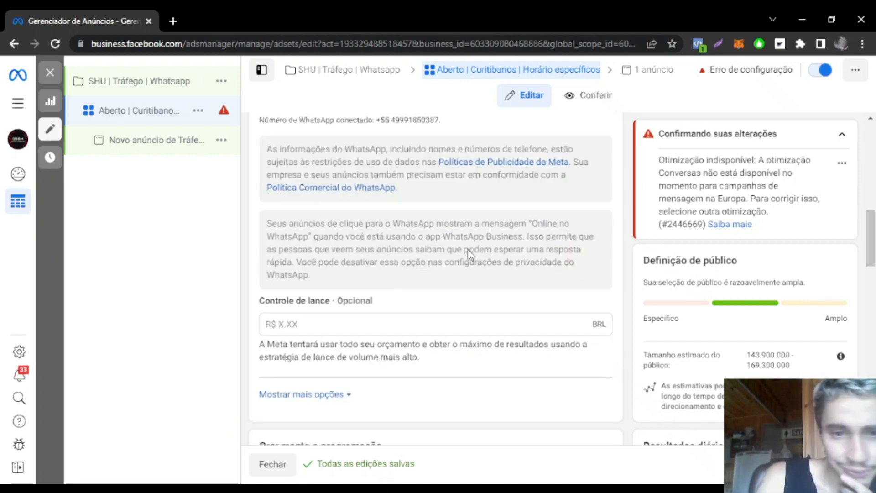
pyautogui.scroll(-1, 469, 249)
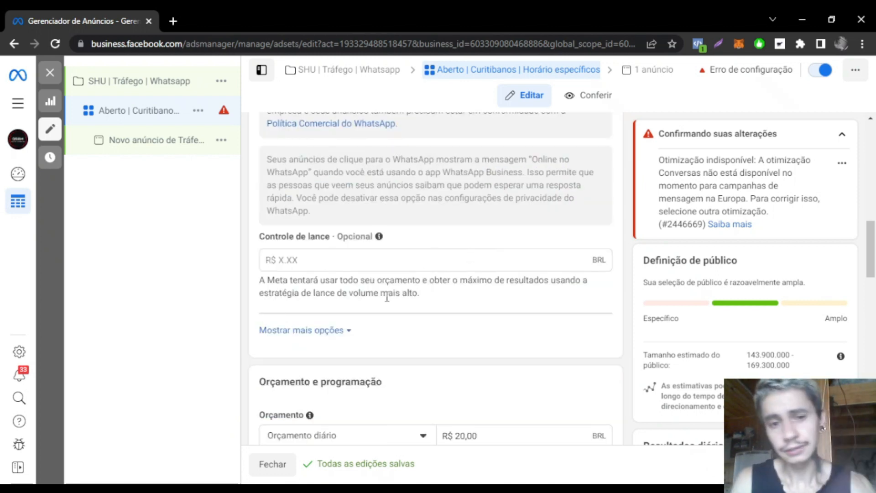
pyautogui.scroll(-3, 435, 274)
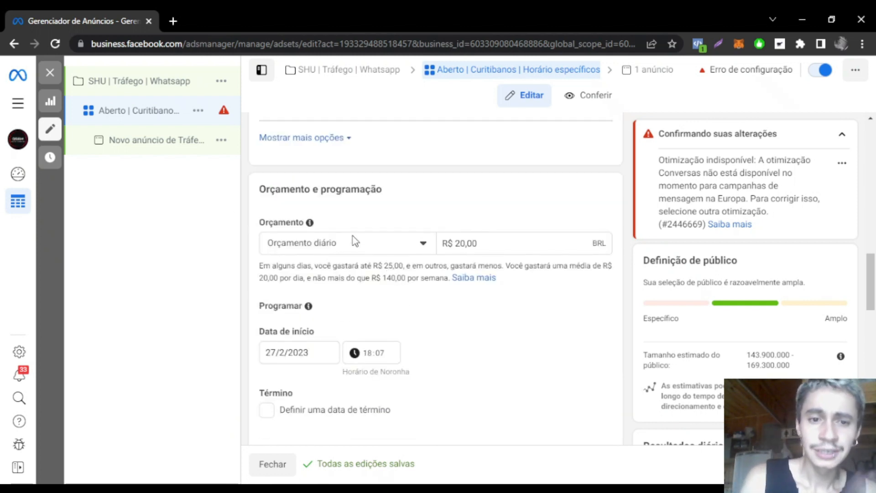
pyautogui.scroll(-1, 413, 254)
pyautogui.scroll(1, 413, 255)
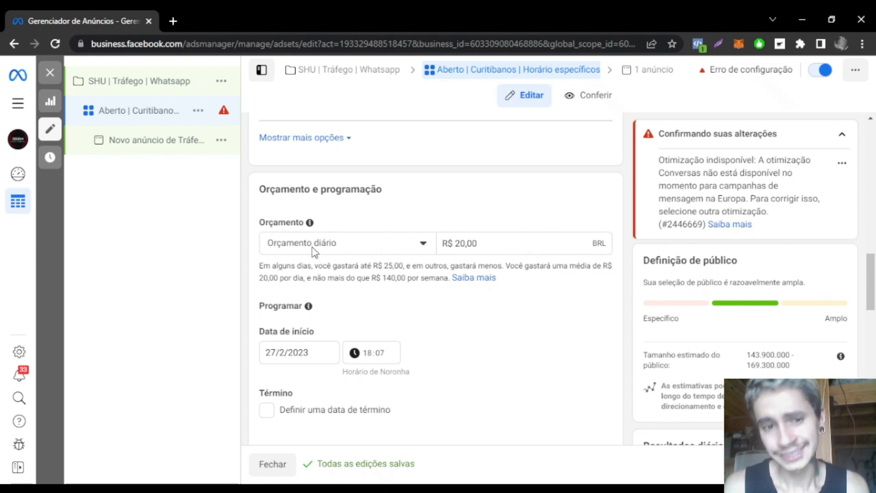
pyautogui.click(465, 243)
pyautogui.moveTo(465, 243); pyautogui.dragTo(458, 242)
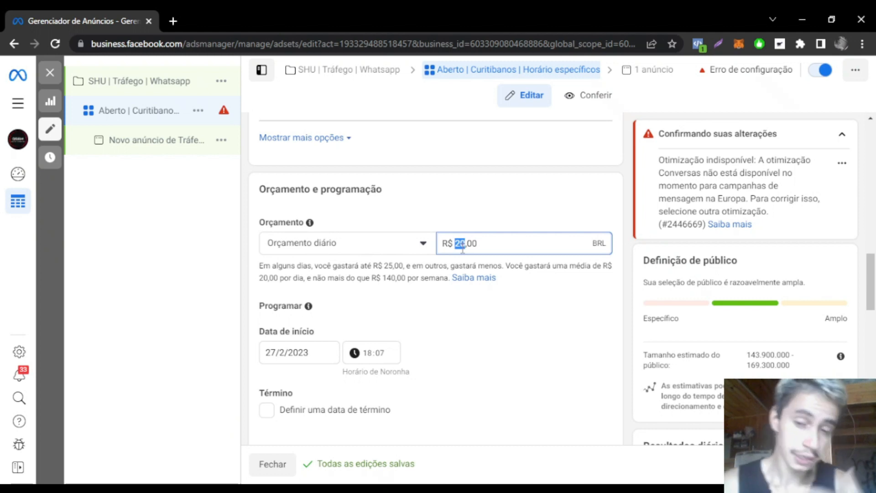
pyautogui.press('BackSpace')
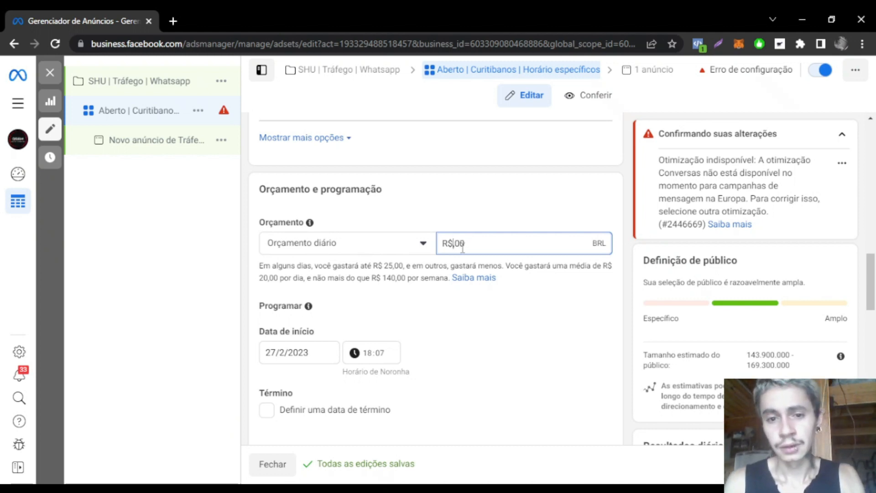
pyautogui.write('6,')
pyautogui.click(528, 193)
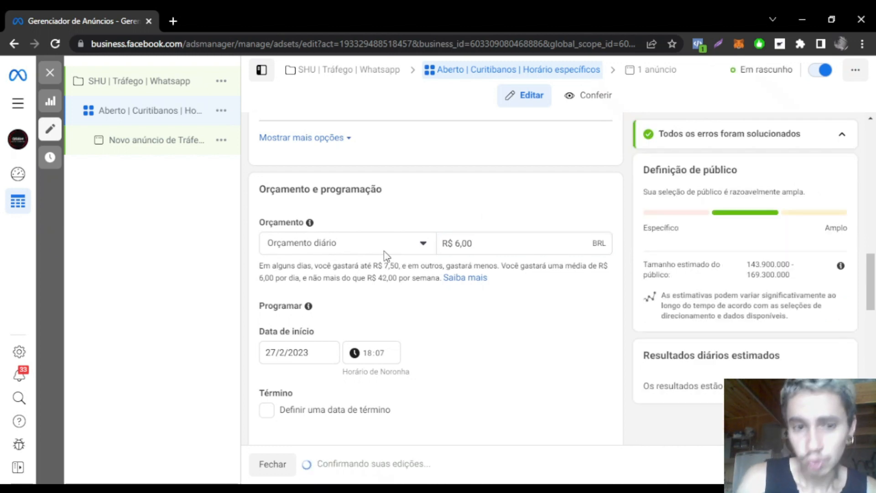
pyautogui.moveTo(461, 244); pyautogui.dragTo(452, 243)
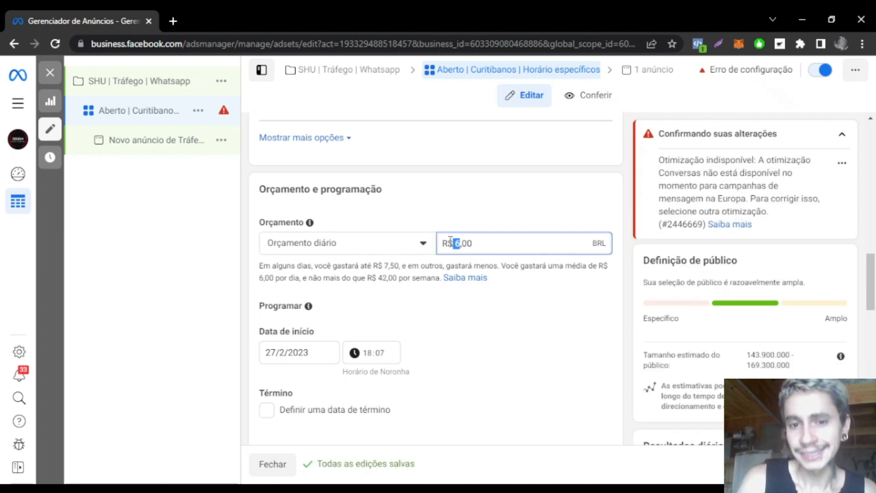
pyautogui.click(455, 206)
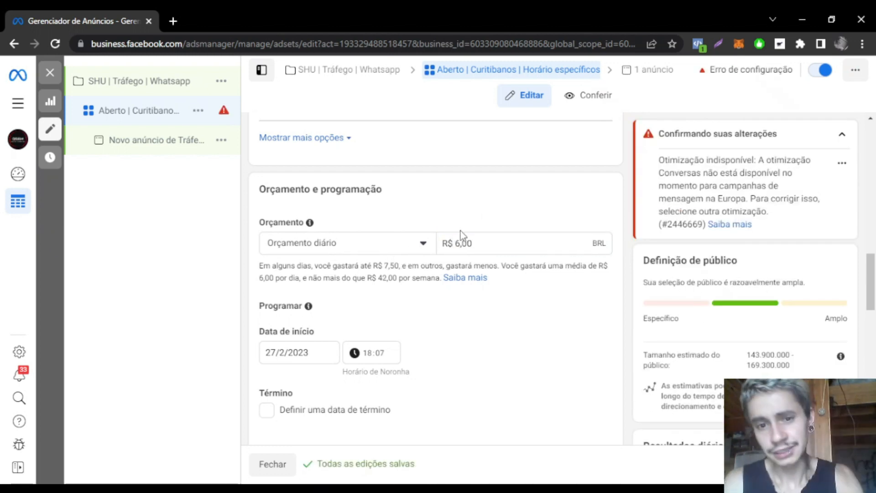
# Enable an end date for the ad set's schedule to view its date picker, and disable it again.
pyautogui.scroll(-1, 462, 234)
pyautogui.click(268, 346)
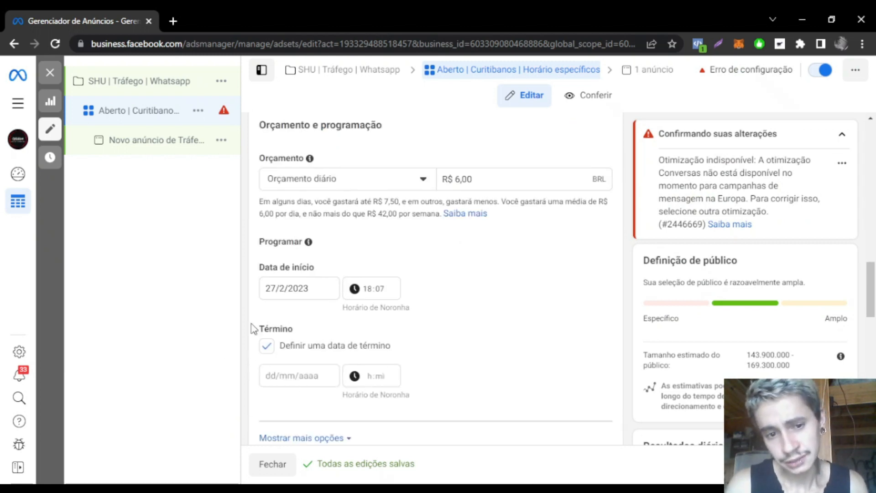
pyautogui.click(317, 375)
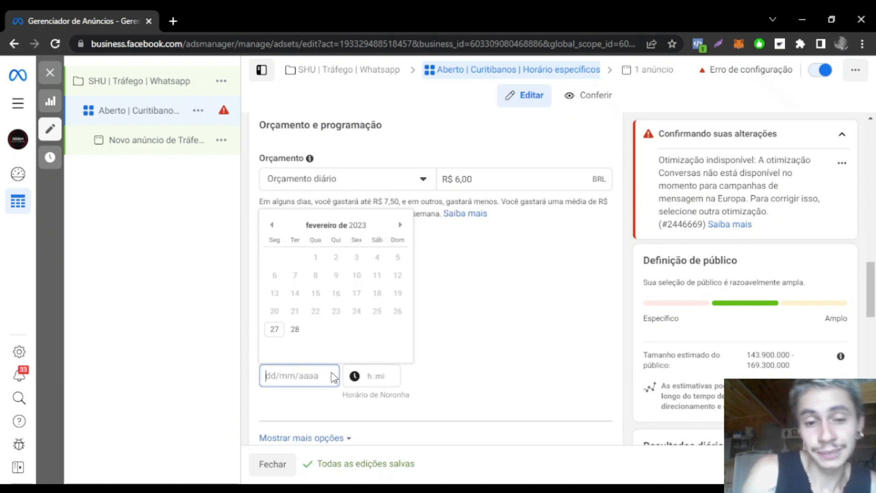
pyautogui.click(482, 299)
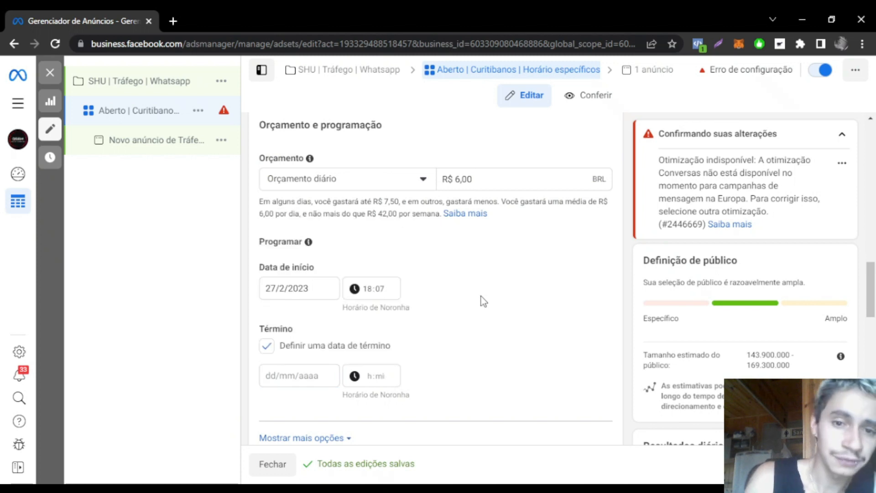
pyautogui.click(268, 347)
pyautogui.scroll(1, 501, 360)
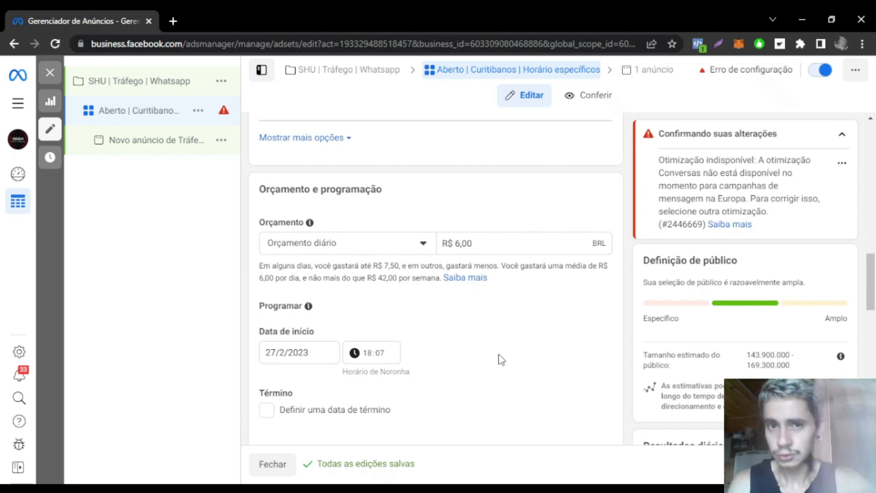
# Switch the ad set's budget type to Orçamento total and set the amount to R$ 42,00.
pyautogui.scroll(-3, 501, 359)
pyautogui.scroll(3, 500, 358)
pyautogui.click(423, 252)
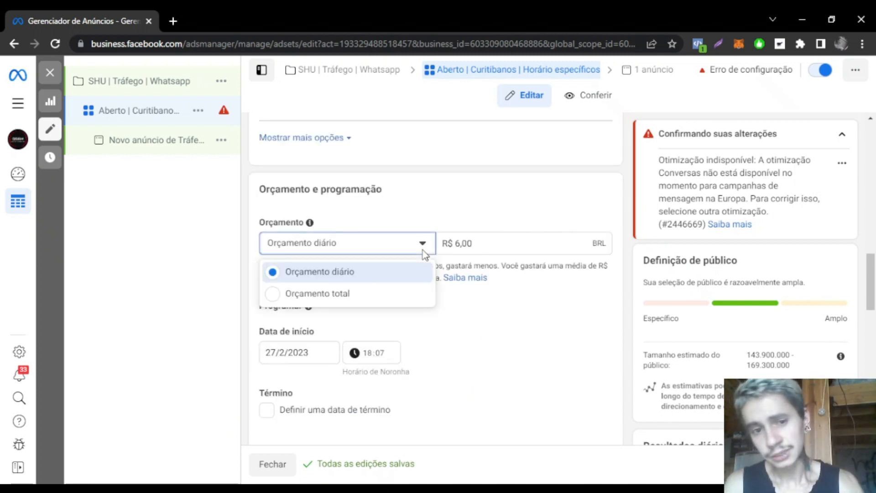
pyautogui.click(394, 294)
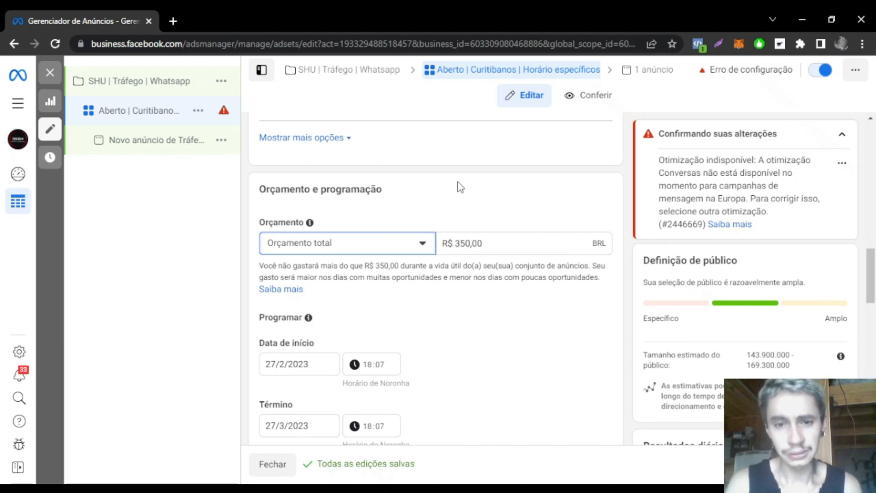
pyautogui.moveTo(470, 245); pyautogui.dragTo(457, 243)
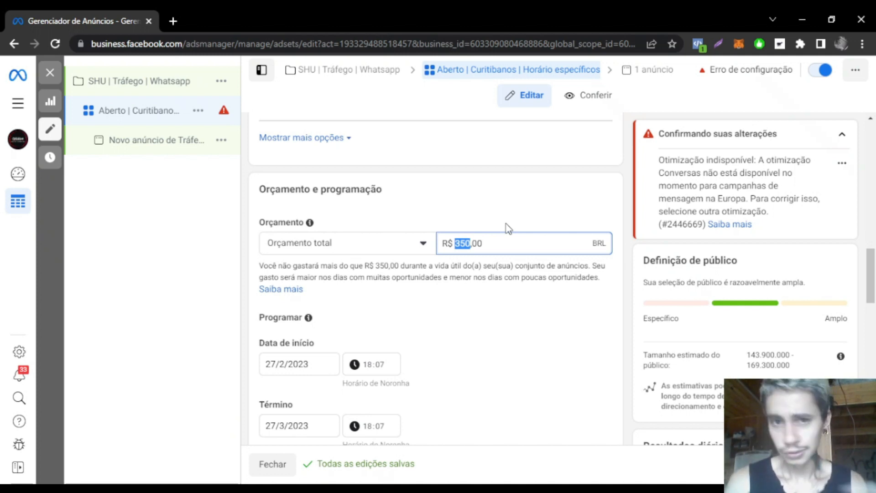
pyautogui.write('42')
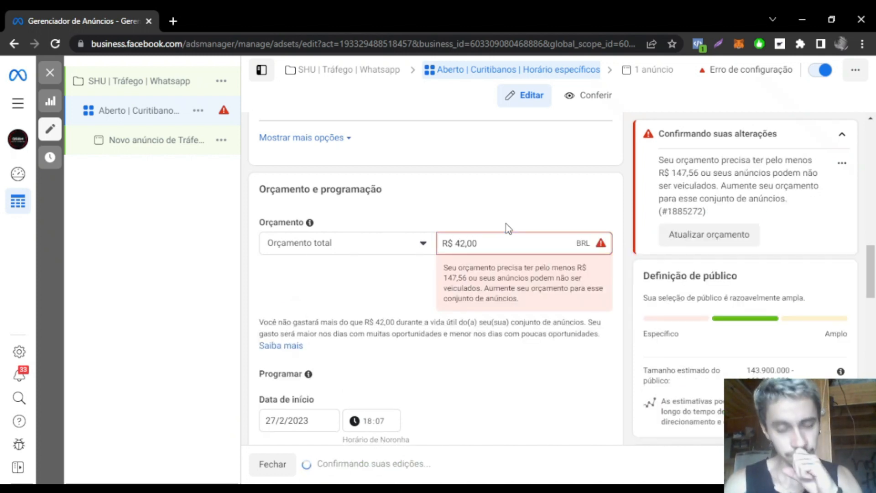
pyautogui.press('BackSpace')
pyautogui.write('2')
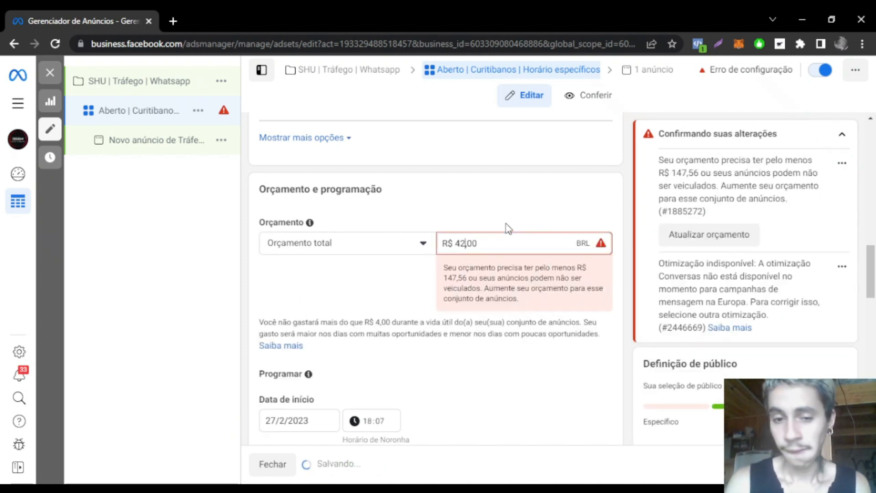
pyautogui.moveTo(514, 299); pyautogui.dragTo(437, 264)
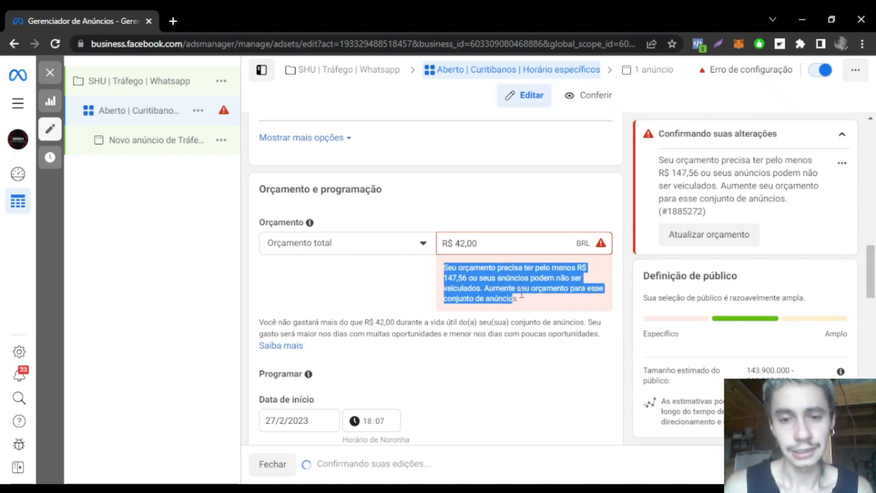
pyautogui.click(464, 311)
pyautogui.moveTo(538, 306); pyautogui.dragTo(442, 266)
# Set the ad set's start to 28/2/2023 at 18:00.
pyautogui.scroll(-3, 292, 343)
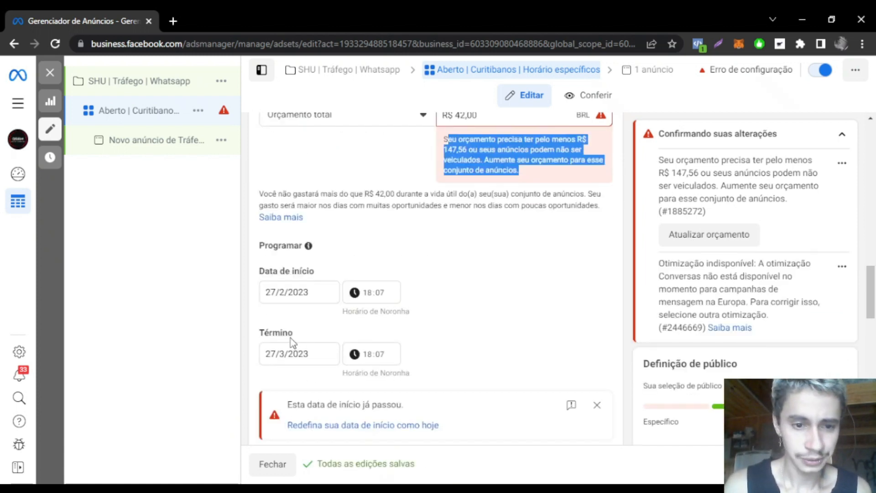
pyautogui.click(296, 291)
pyautogui.click(335, 332)
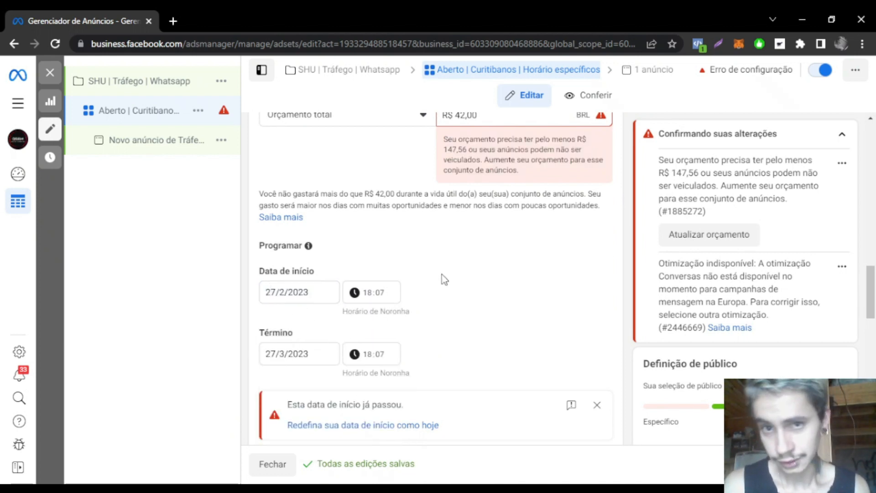
pyautogui.click(314, 293)
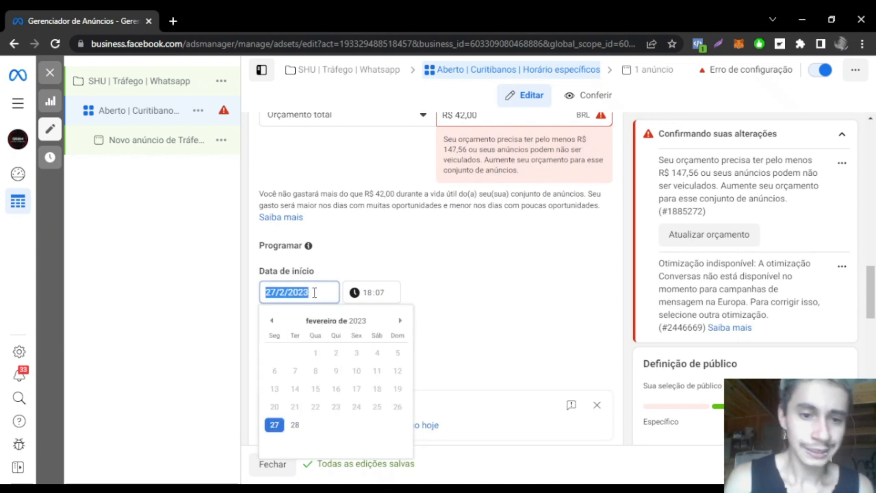
pyautogui.click(295, 425)
pyautogui.click(369, 295)
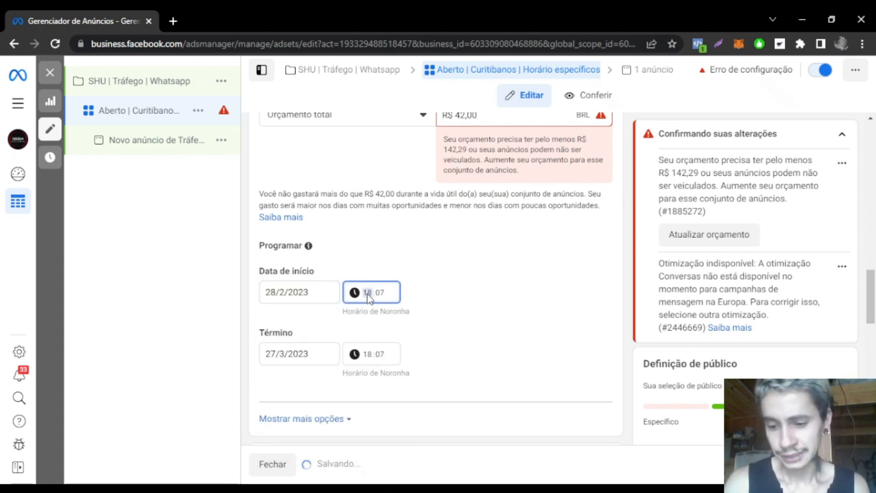
pyautogui.write('00')
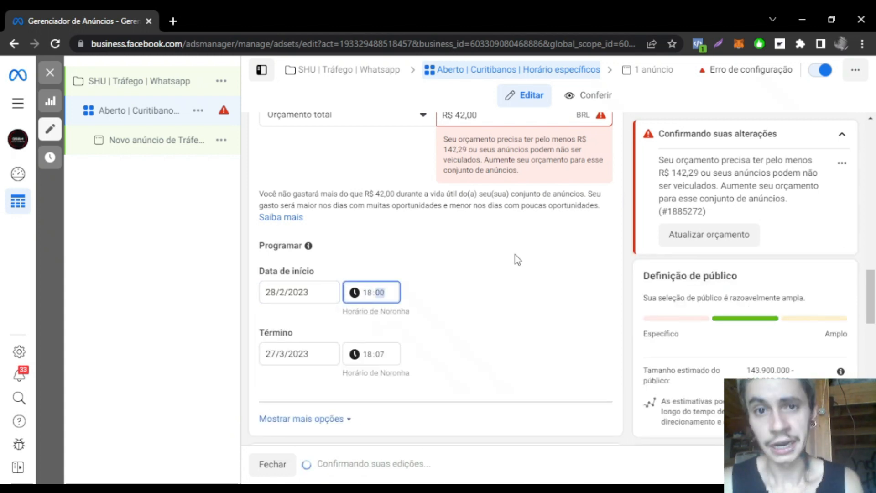
pyautogui.click(499, 305)
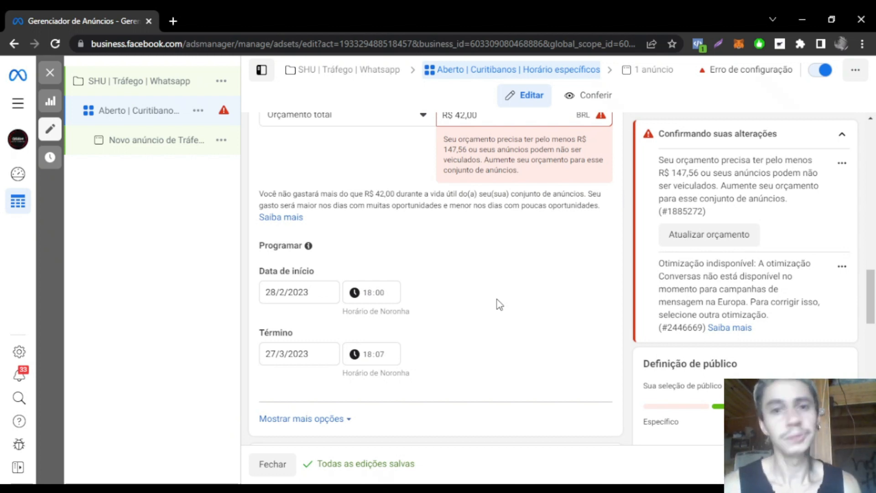
# Set the ad set's end to 6/3/2023 at 23:00.
pyautogui.click(310, 354)
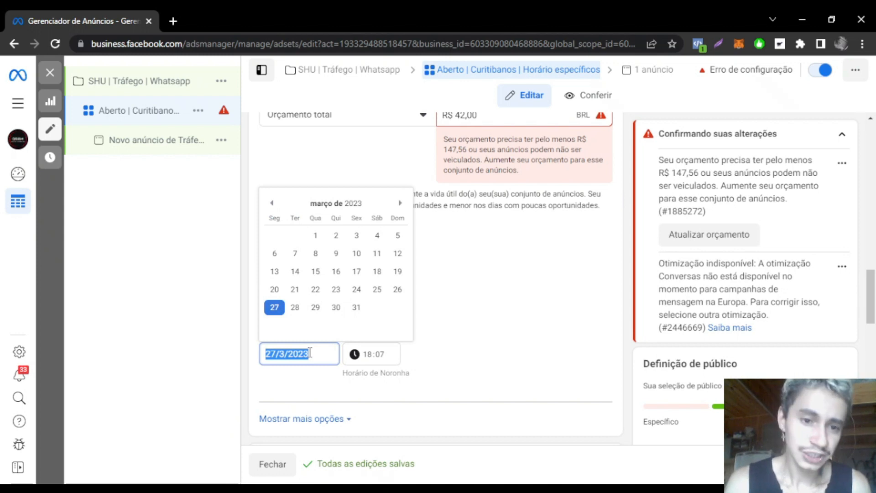
pyautogui.click(272, 203)
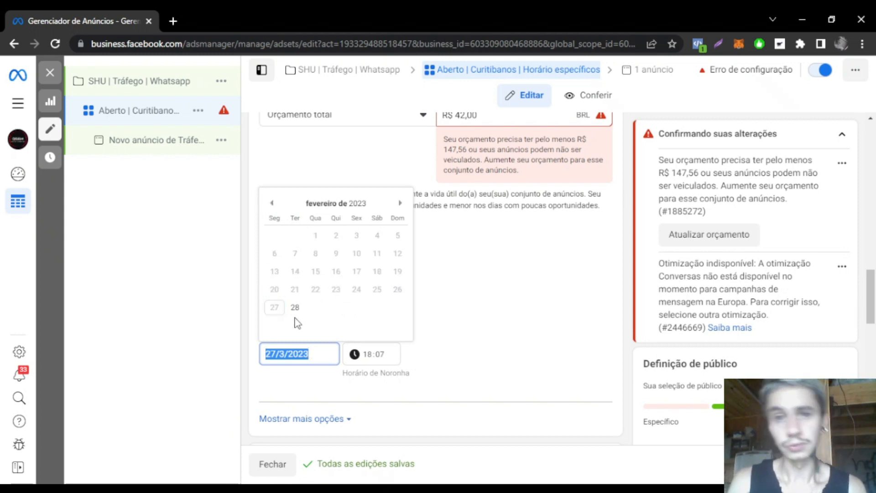
pyautogui.click(400, 202)
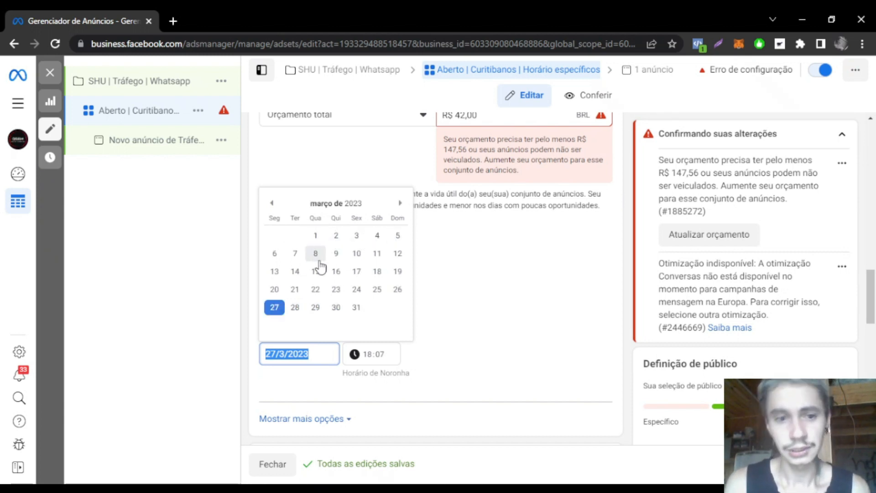
pyautogui.click(274, 255)
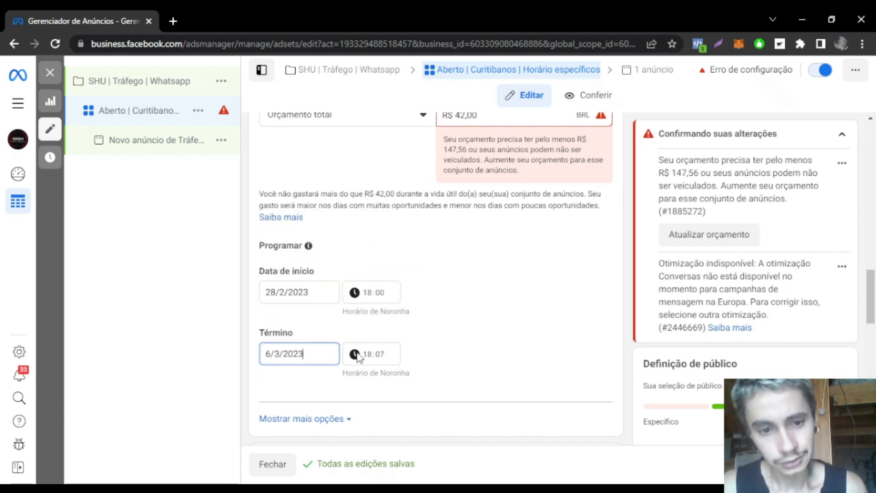
pyautogui.click(367, 298)
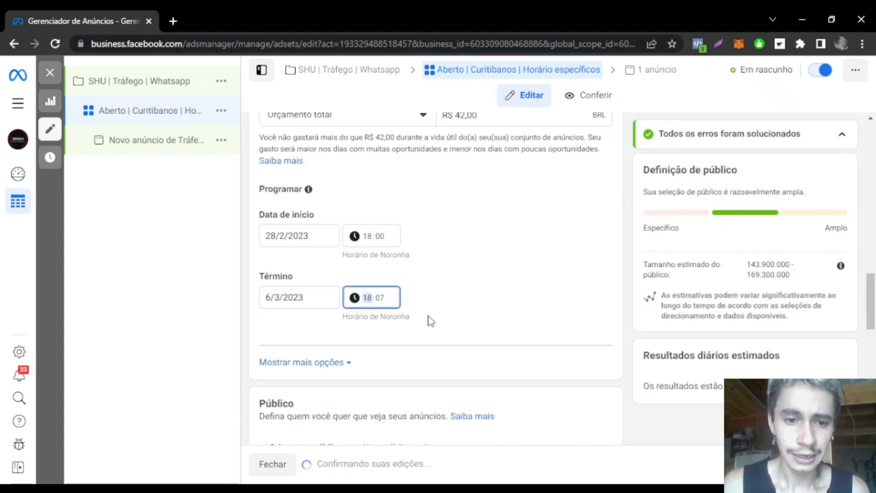
pyautogui.write('18:00')
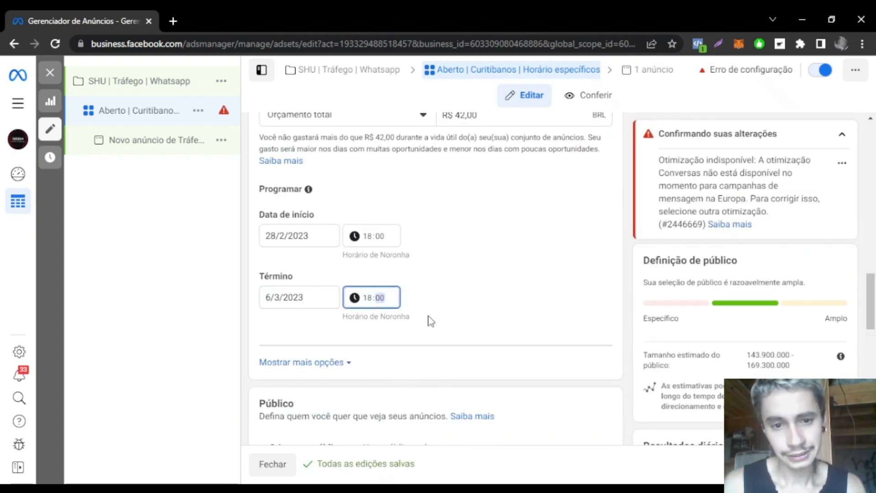
pyautogui.click(366, 298)
pyautogui.write('23')
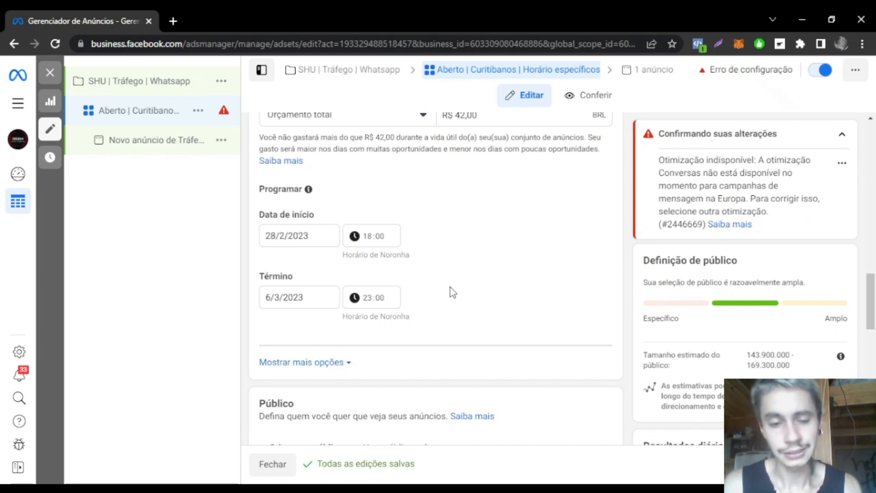
pyautogui.scroll(1, 534, 297)
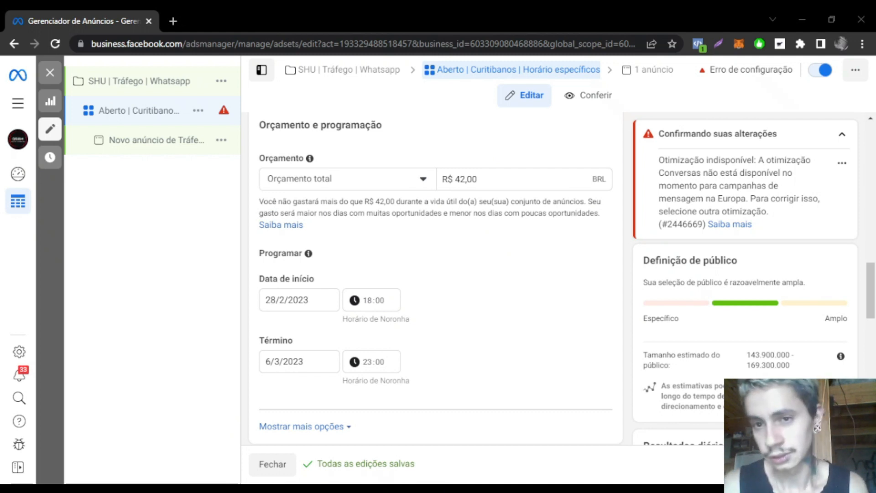
pyautogui.scroll(1, 578, 272)
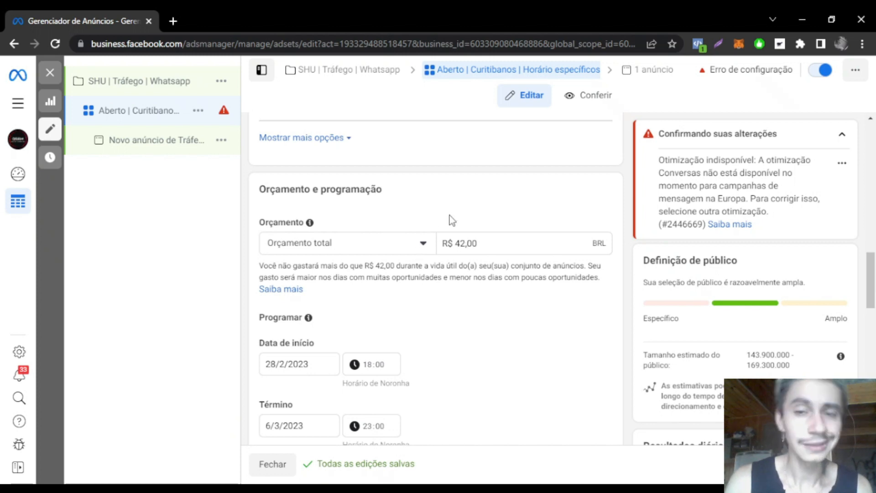
# Show the additional budget options and enable running the ads according to a schedule.
pyautogui.scroll(-3, 464, 265)
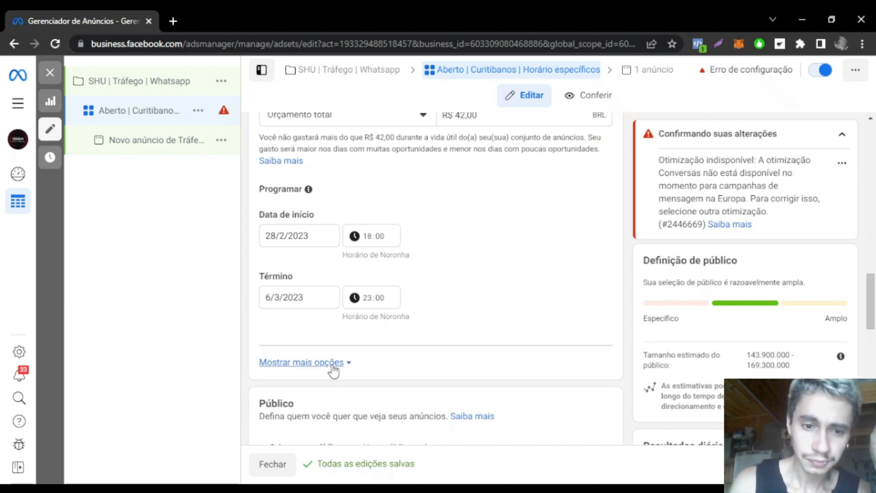
pyautogui.click(316, 365)
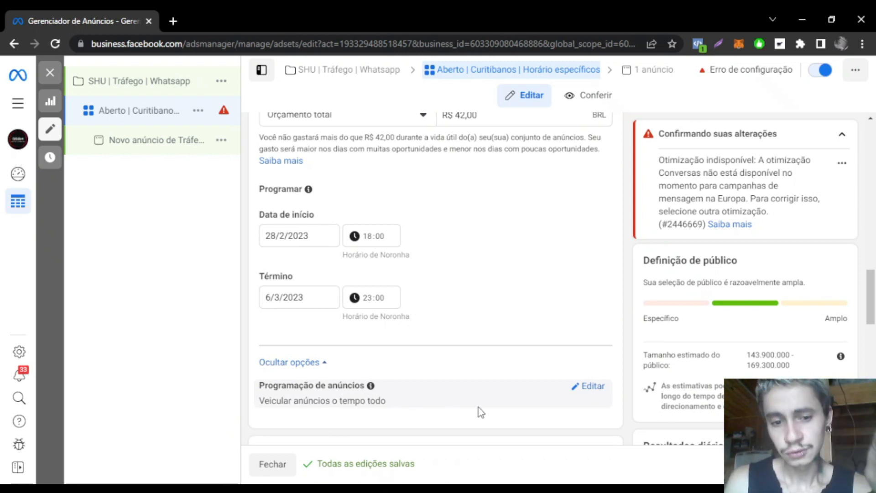
pyautogui.click(592, 388)
pyautogui.scroll(-3, 560, 231)
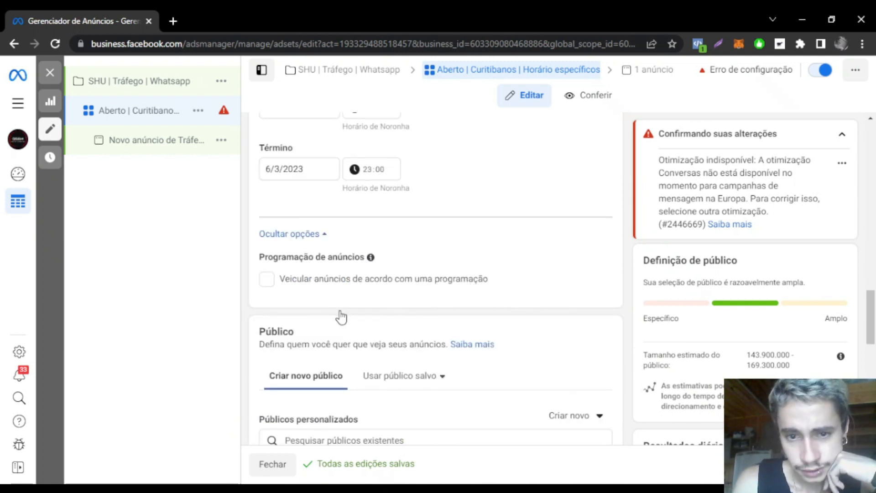
pyautogui.click(371, 279)
pyautogui.scroll(-3, 372, 274)
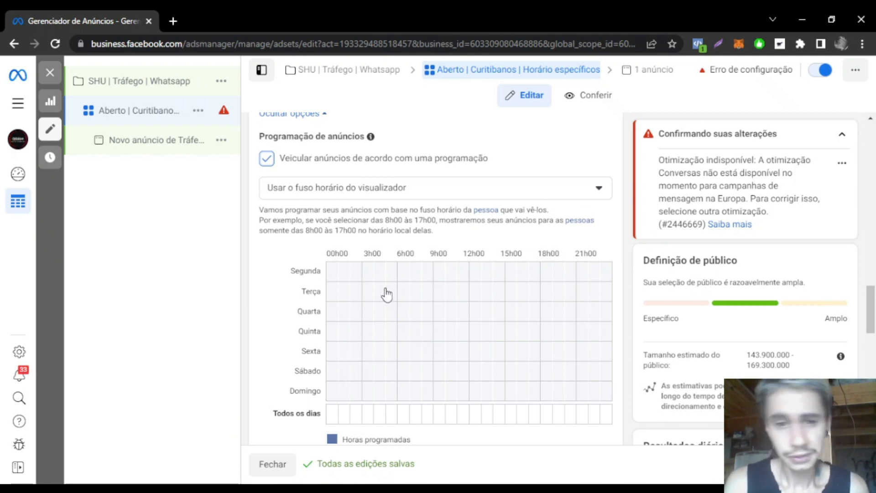
# Schedule the ads to run from 18h00 to midnight on every day of the week.
pyautogui.moveTo(545, 276); pyautogui.dragTo(617, 275)
pyautogui.click(539, 275)
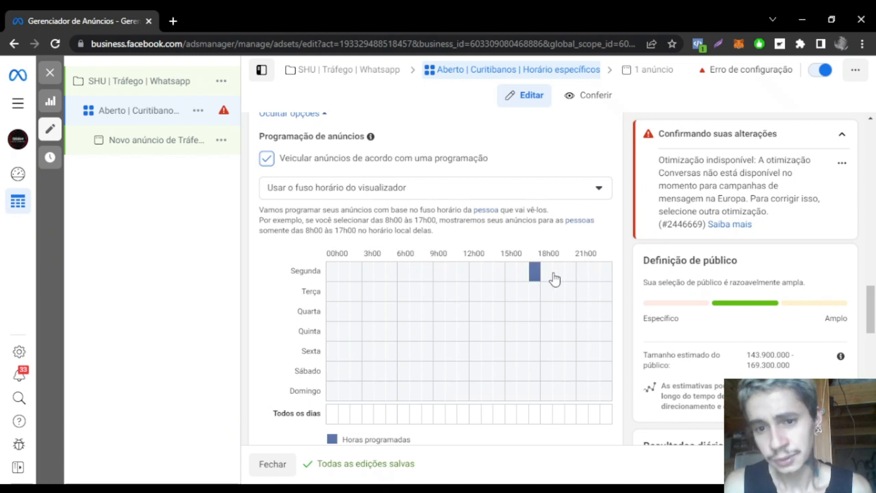
pyautogui.click(536, 274)
pyautogui.moveTo(546, 274); pyautogui.dragTo(611, 278)
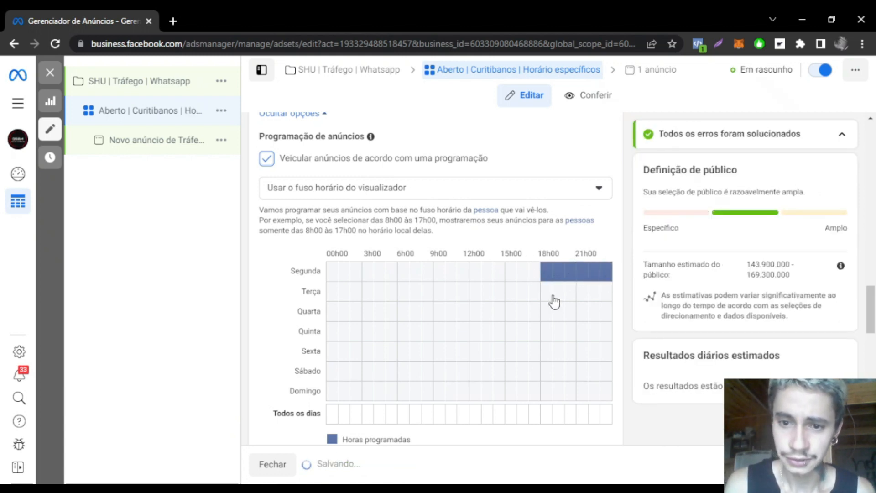
pyautogui.moveTo(546, 295); pyautogui.dragTo(610, 398)
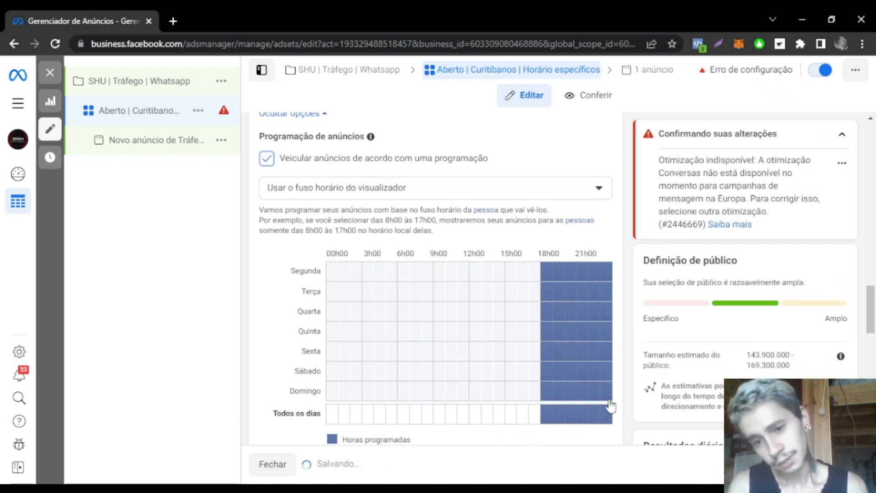
pyautogui.moveTo(544, 417); pyautogui.dragTo(605, 420)
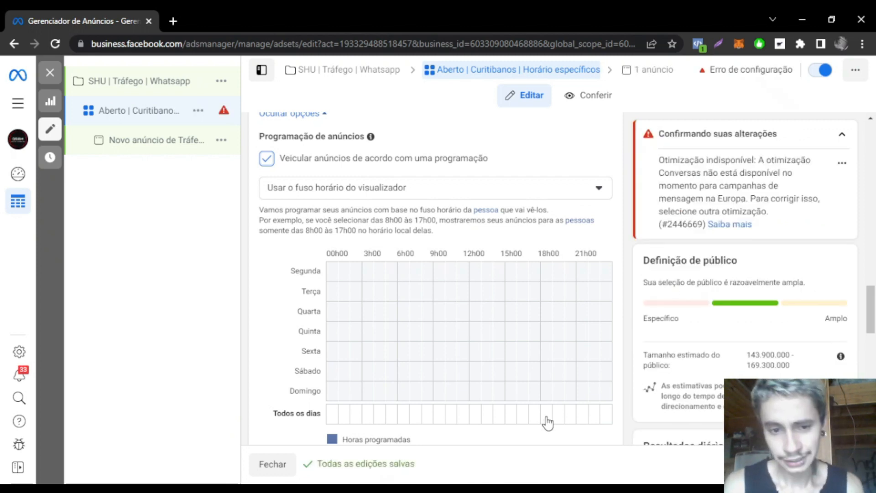
pyautogui.moveTo(547, 422); pyautogui.dragTo(606, 417)
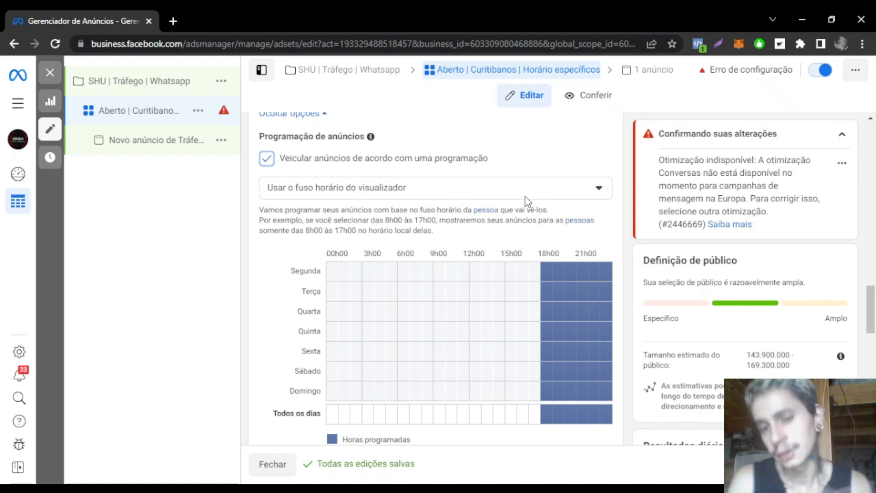
# Review the Público section's custom audience search and its location, age and gender settings.
pyautogui.scroll(-3, 525, 196)
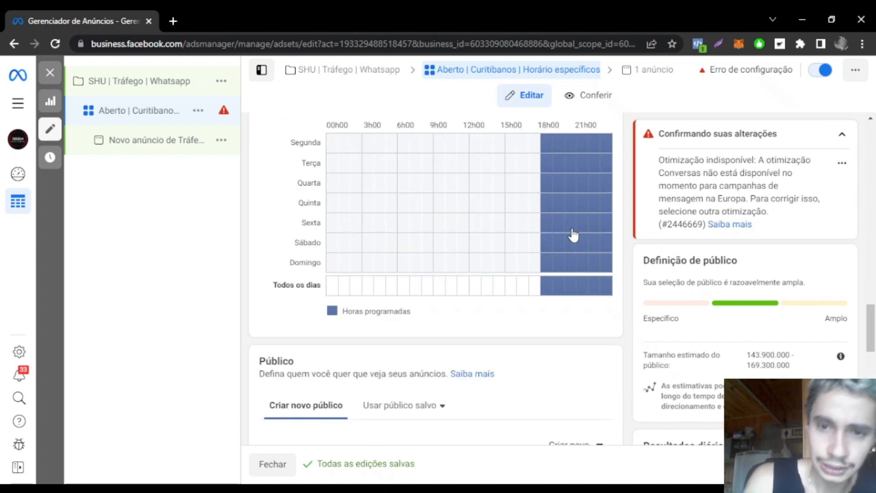
pyautogui.scroll(-5, 566, 238)
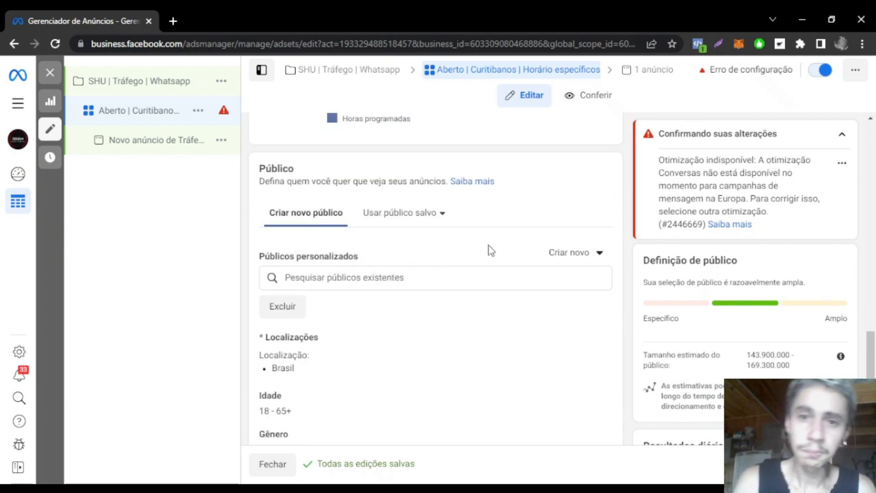
pyautogui.click(419, 282)
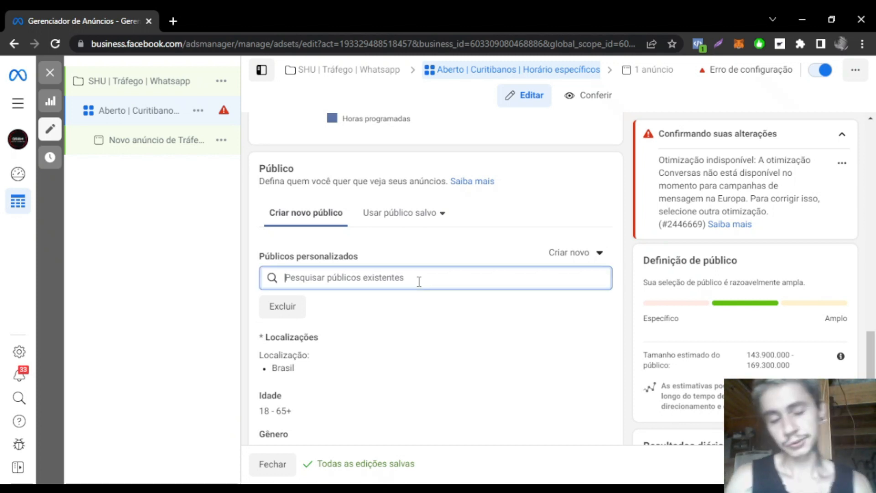
pyautogui.click(214, 275)
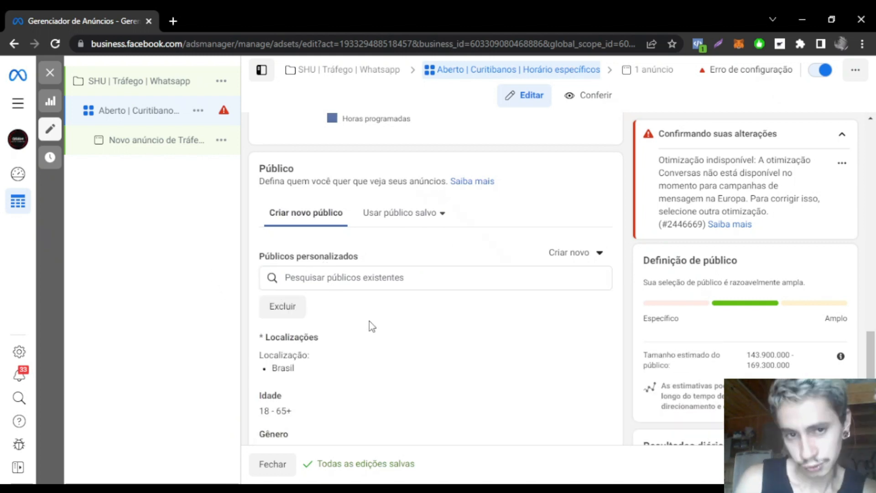
pyautogui.scroll(-1, 369, 321)
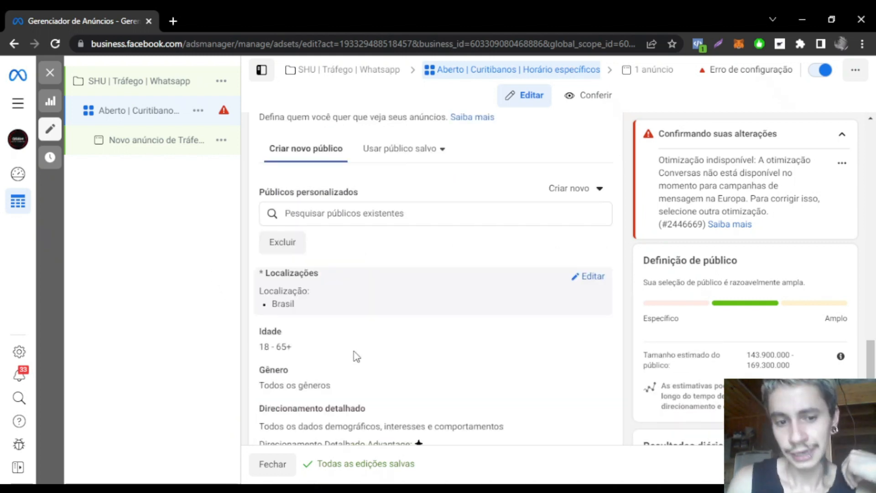
# Replace Brasil with the city of Curitibanos, Santa Catarina, in the audience's included locations.
pyautogui.click(592, 277)
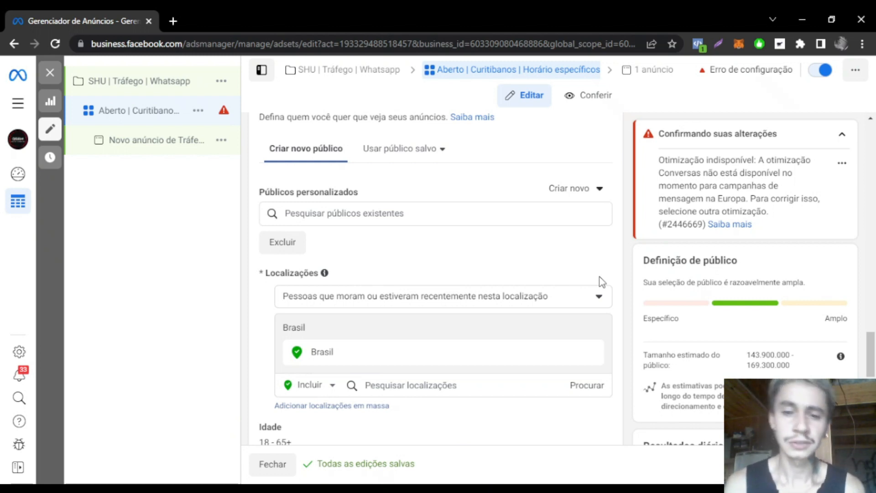
pyautogui.click(592, 356)
pyautogui.click(408, 380)
pyautogui.write('curitibanos')
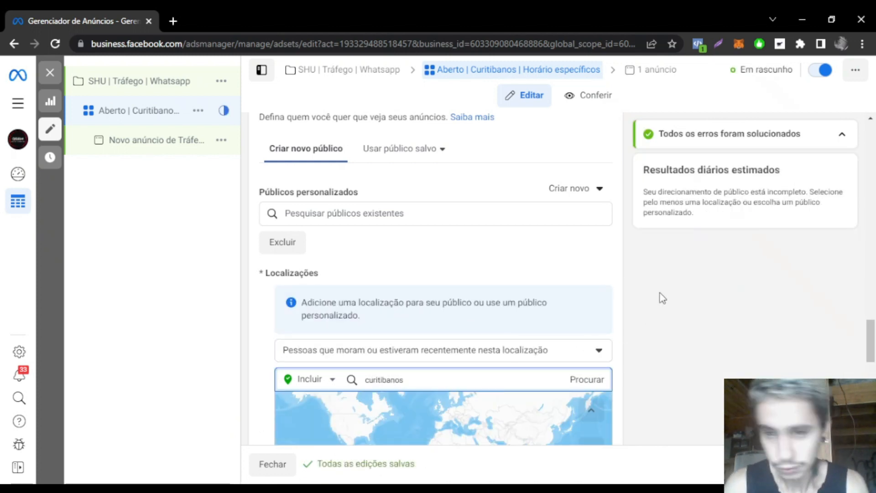
pyautogui.click(398, 345)
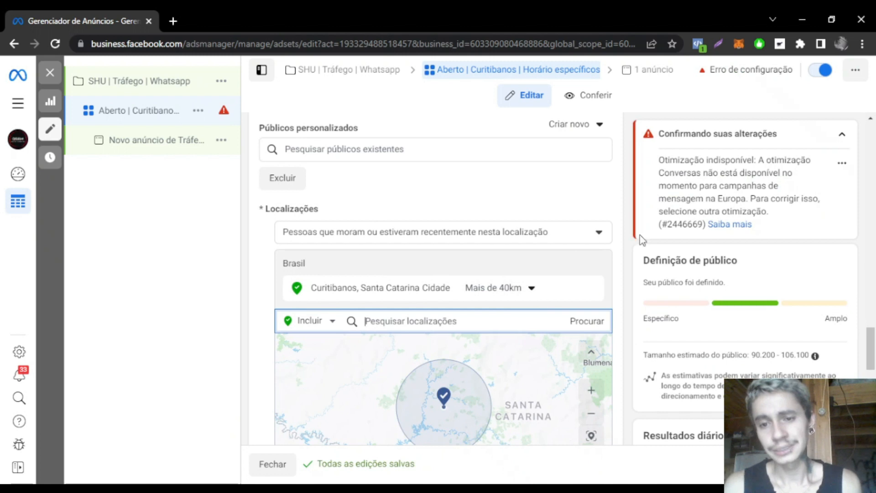
# Limit the Curitibanos location to "Apenas a cidade atual" instead of a surrounding radius.
pyautogui.scroll(-2, 537, 246)
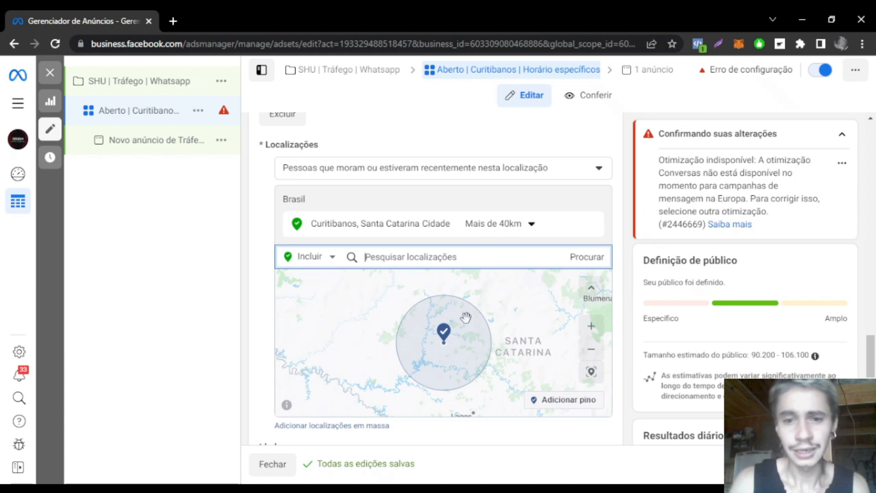
pyautogui.click(504, 223)
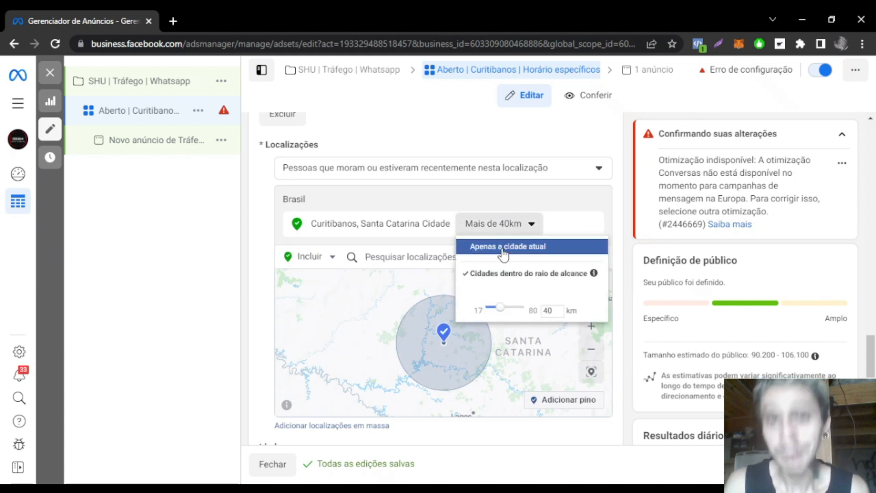
pyautogui.click(504, 247)
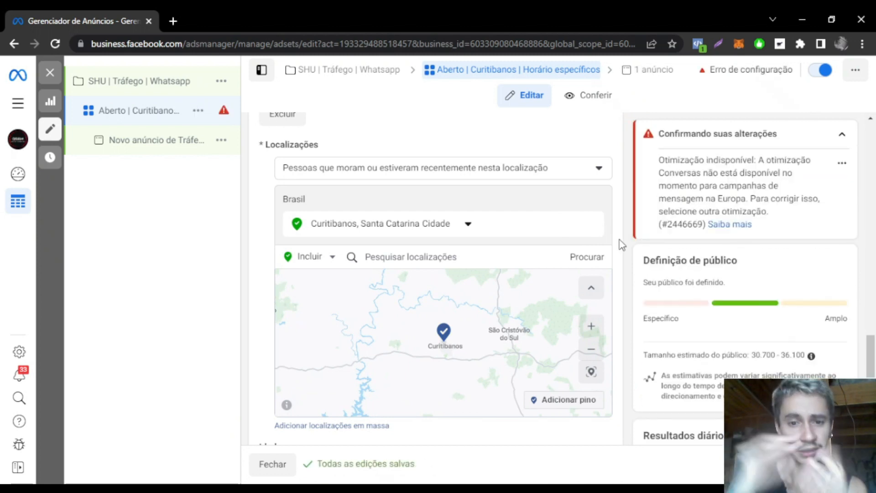
# Try targeting cities within a radius around Curitibanos and return the location to only the current city.
pyautogui.click(468, 224)
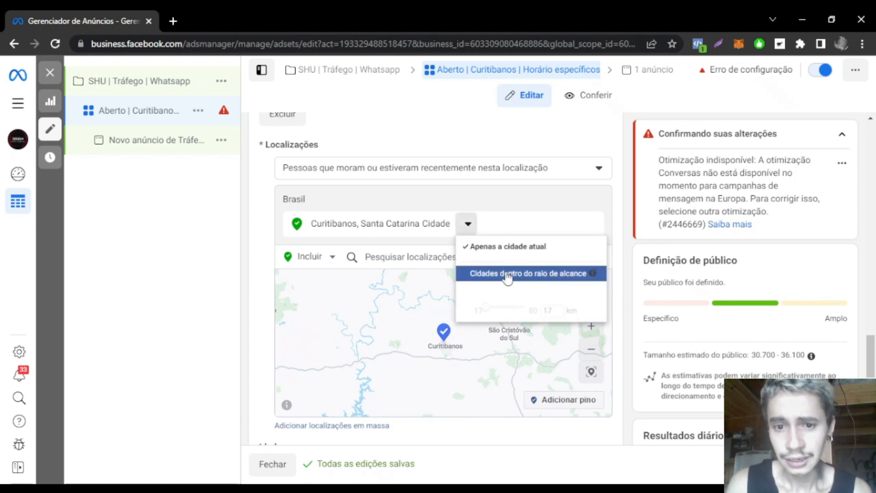
pyautogui.click(506, 274)
pyautogui.click(515, 225)
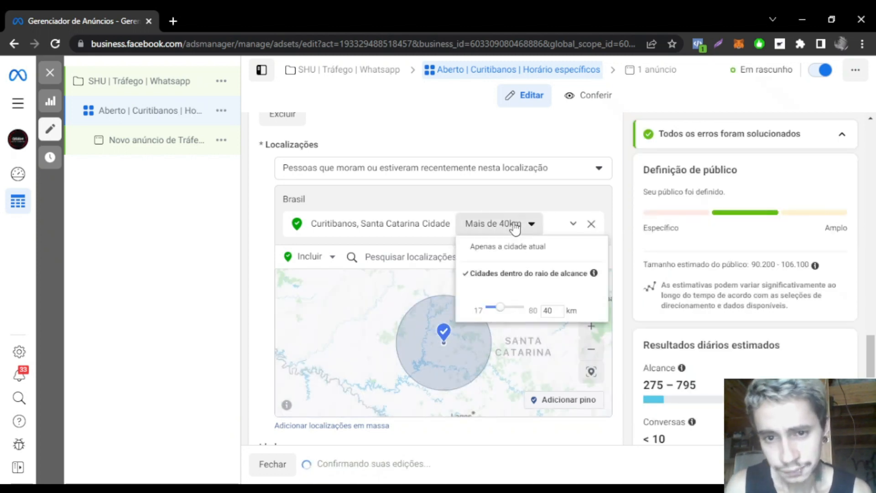
pyautogui.moveTo(497, 309); pyautogui.dragTo(545, 341)
pyautogui.click(604, 224)
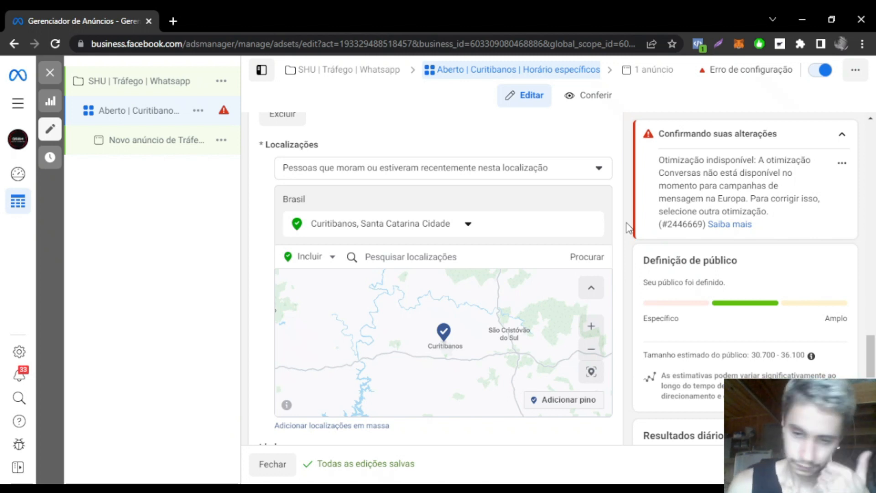
# Set the location targeting type to "Pessoas que moram nessa localização".
pyautogui.scroll(-2, 628, 229)
pyautogui.scroll(2, 629, 227)
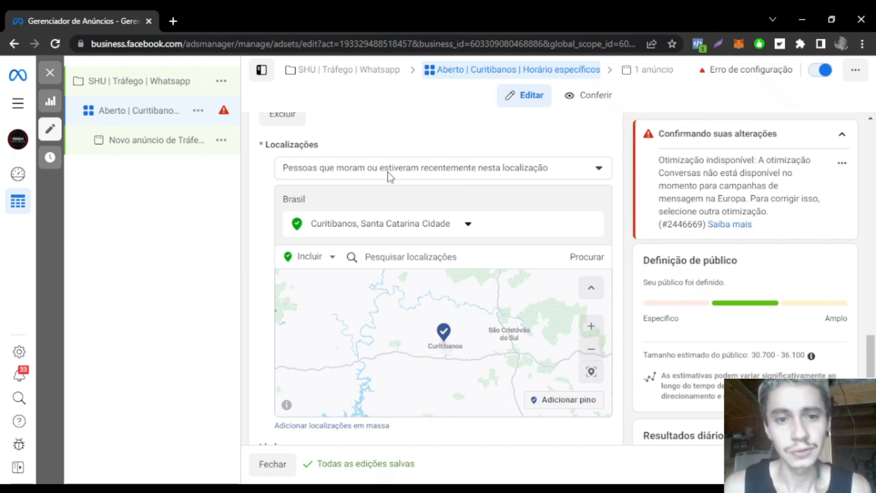
pyautogui.click(453, 173)
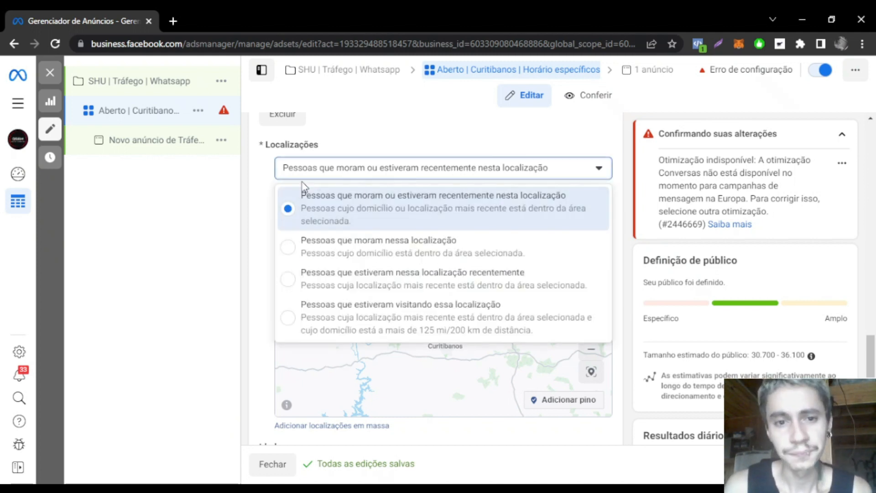
pyautogui.click(397, 252)
pyautogui.click(438, 168)
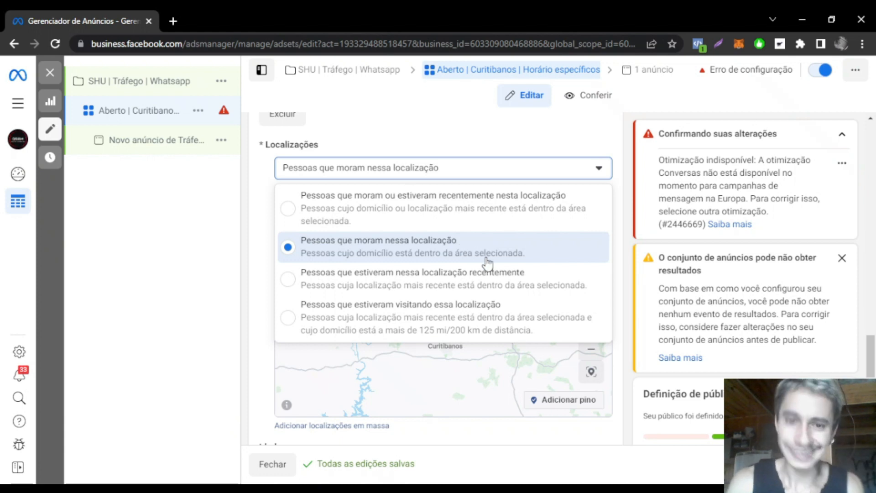
pyautogui.click(558, 253)
# Set the audience's age range to 13 through 65+.
pyautogui.scroll(-1, 616, 231)
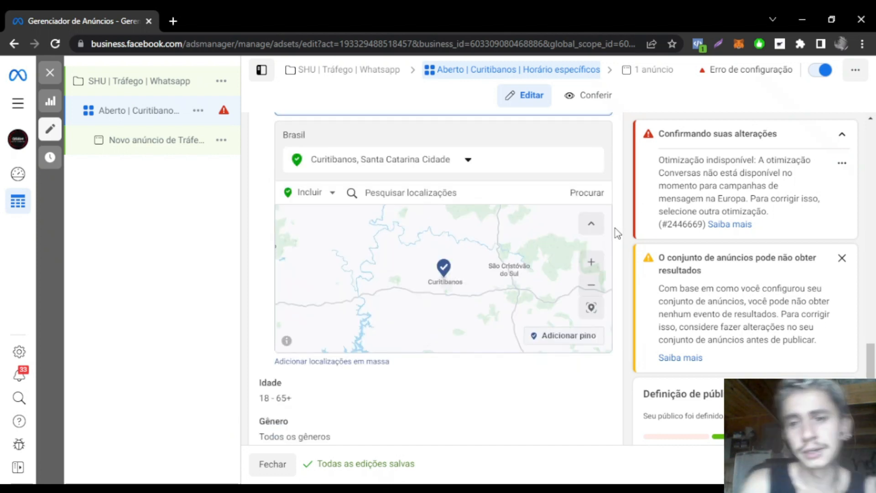
pyautogui.scroll(-1, 615, 231)
pyautogui.scroll(-1, 612, 245)
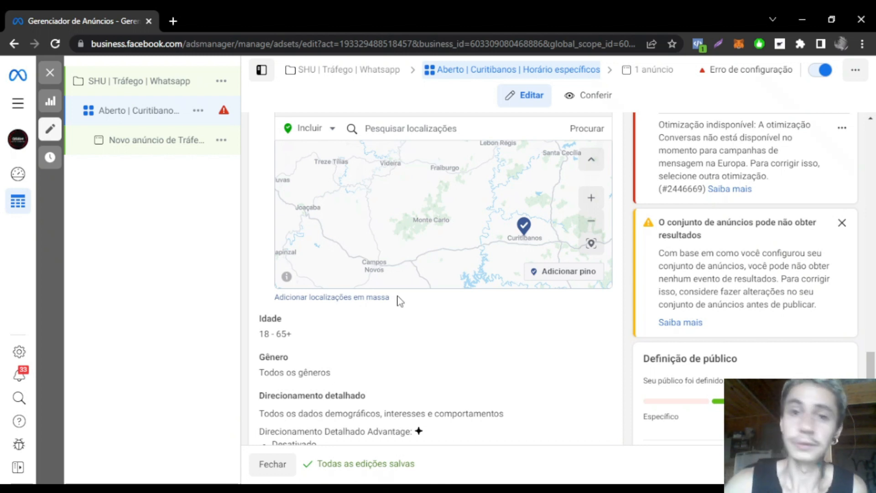
pyautogui.moveTo(289, 318)
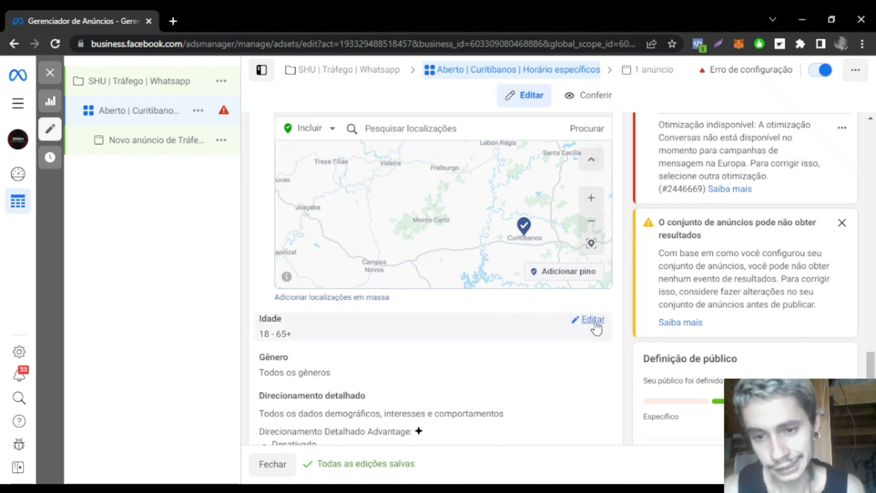
pyautogui.click(595, 325)
pyautogui.click(335, 342)
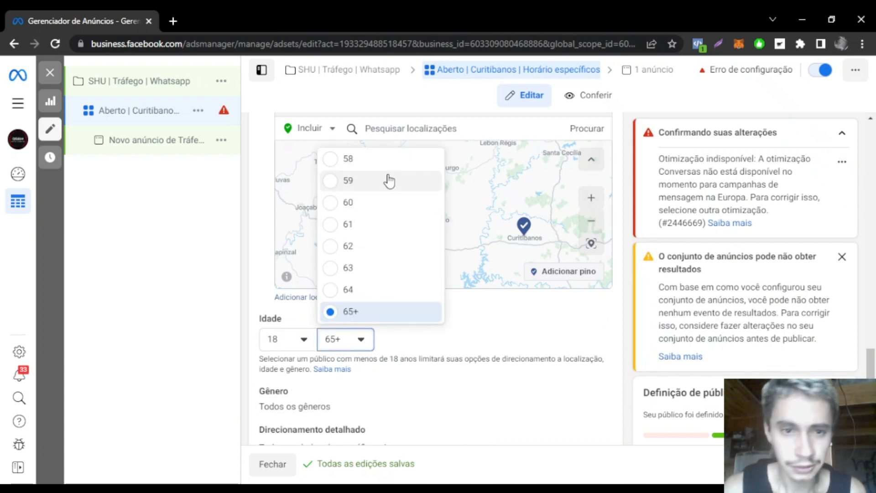
pyautogui.click(346, 348)
pyautogui.click(341, 346)
pyautogui.click(295, 347)
pyautogui.click(294, 347)
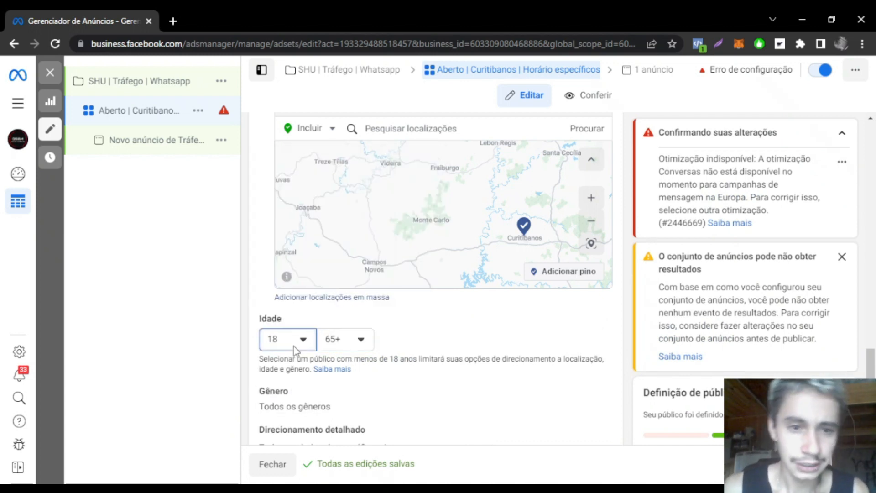
pyautogui.click(302, 347)
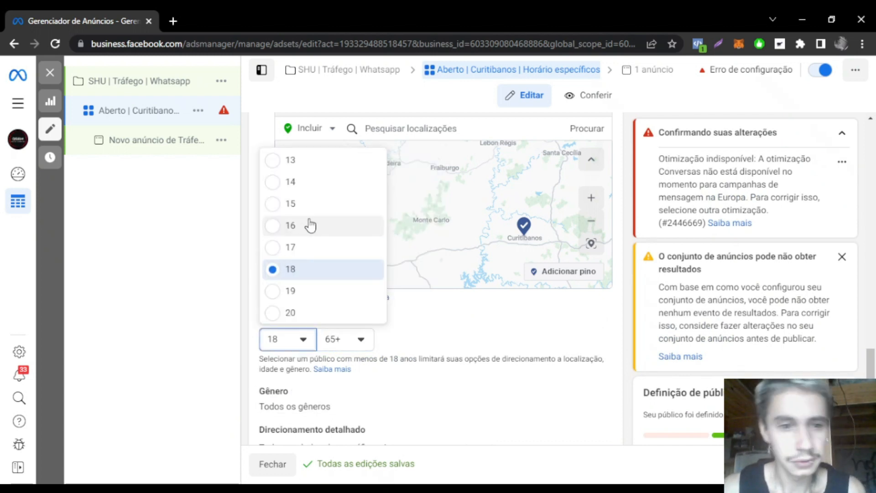
pyautogui.click(292, 160)
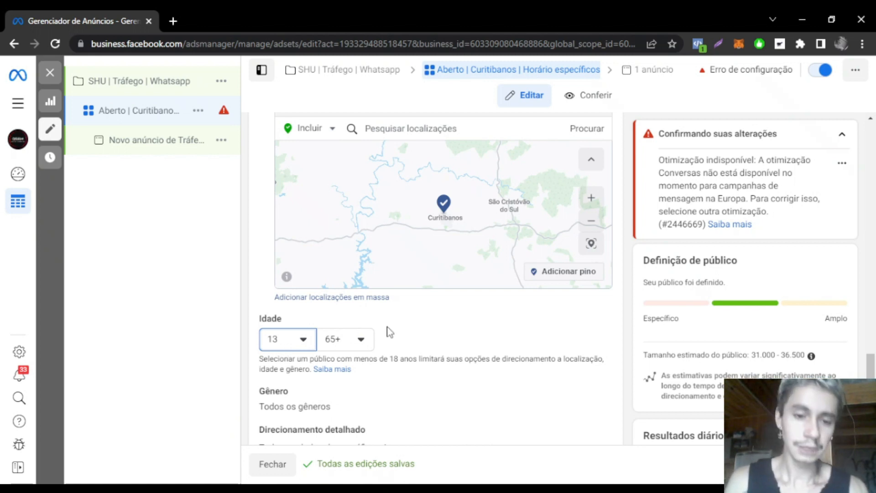
pyautogui.click(364, 348)
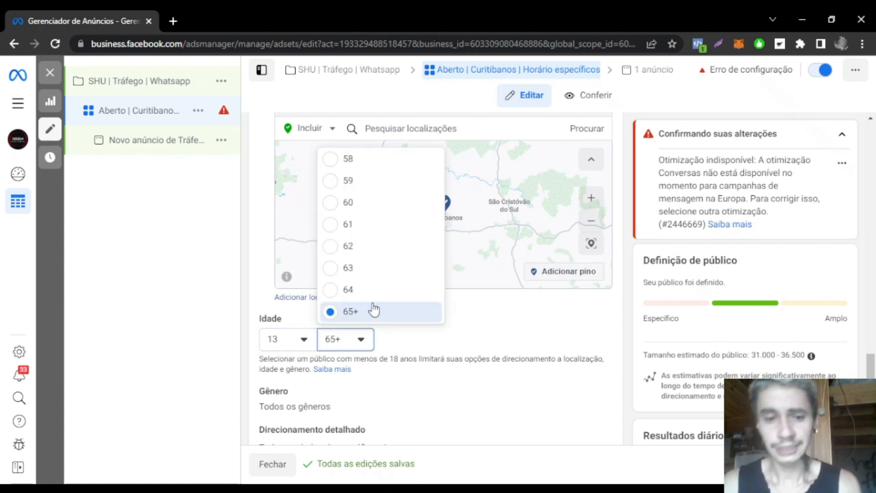
pyautogui.click(497, 337)
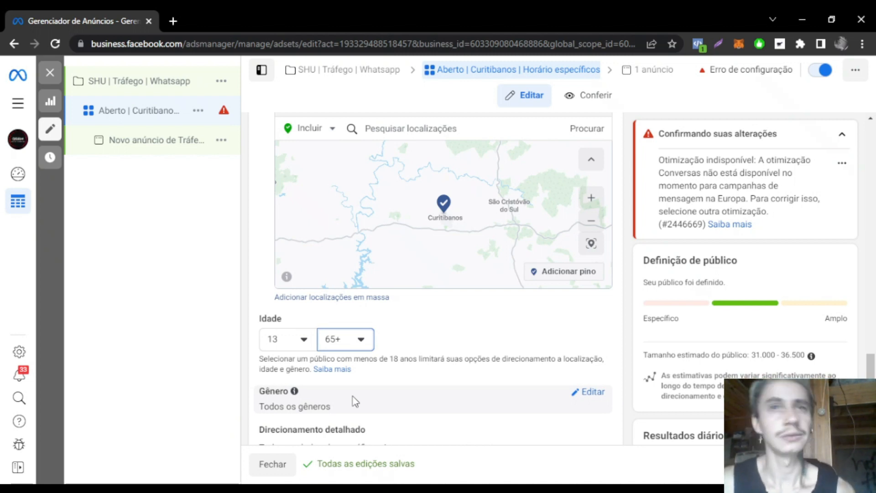
# Open the gender setting for editing, try the Homens option and return the selection to Todos.
pyautogui.click(582, 391)
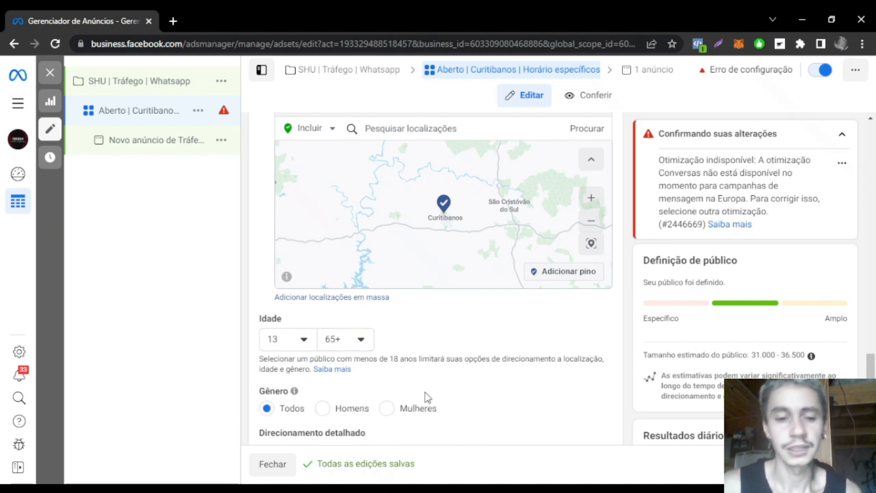
pyautogui.scroll(-1, 347, 401)
pyautogui.click(403, 347)
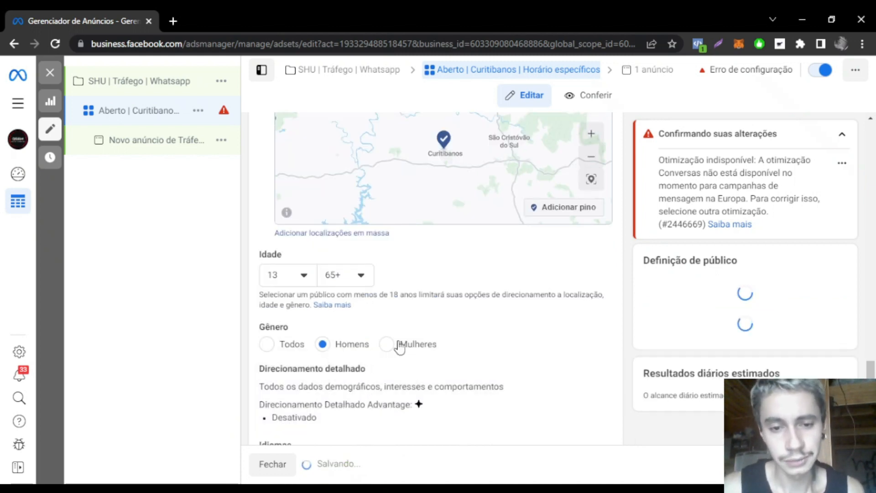
pyautogui.click(274, 347)
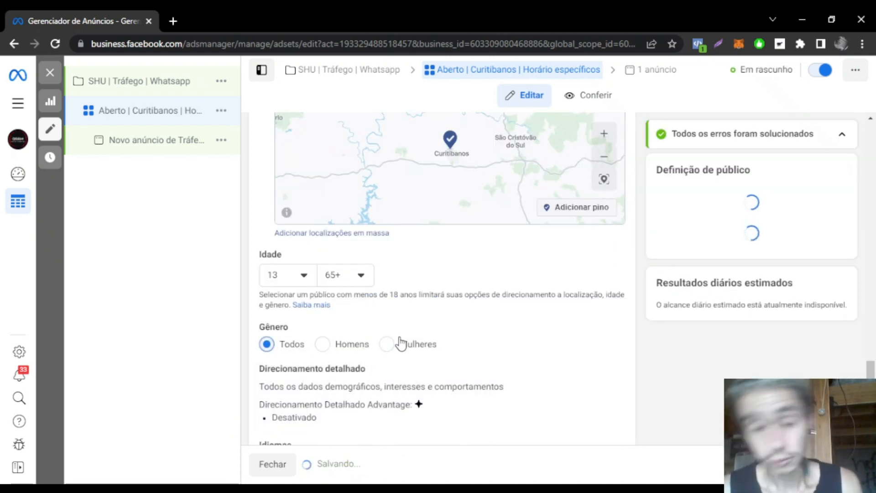
# Open the detailed targeting for editing and set the audience's minimum age to 18 so that it can be used.
pyautogui.scroll(-1, 477, 359)
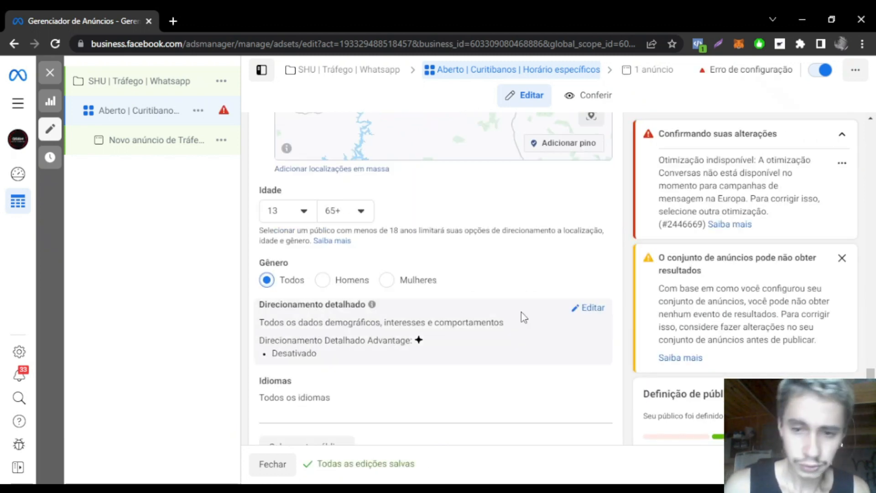
pyautogui.click(592, 308)
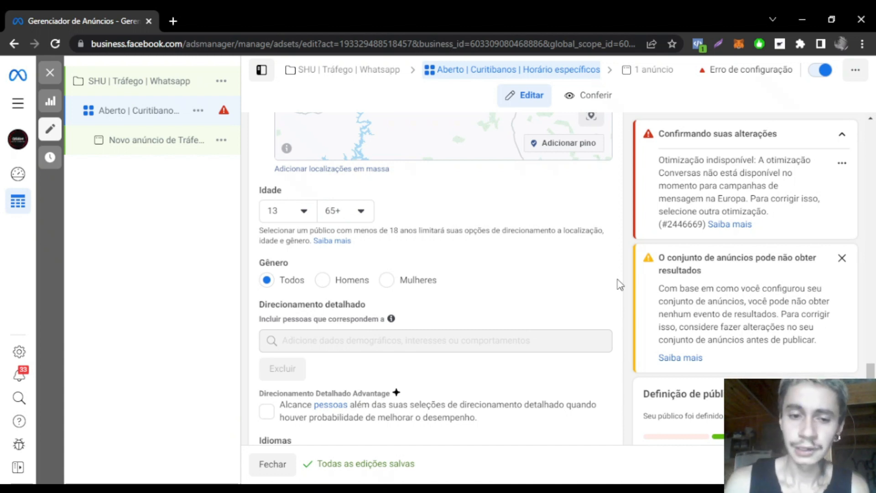
pyautogui.moveTo(433, 348)
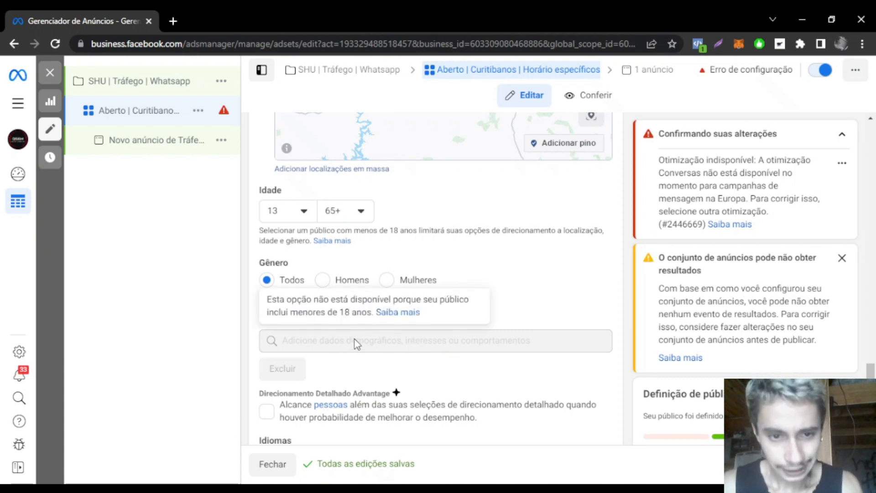
pyautogui.click(294, 210)
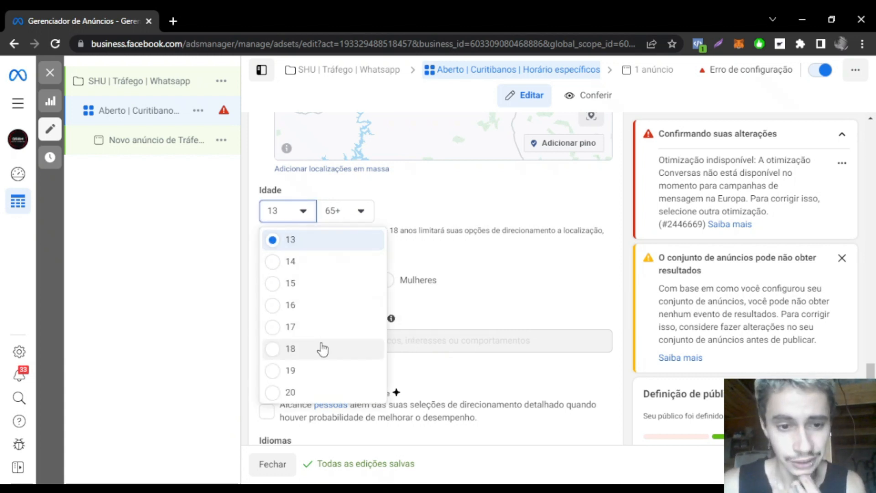
pyautogui.click(292, 349)
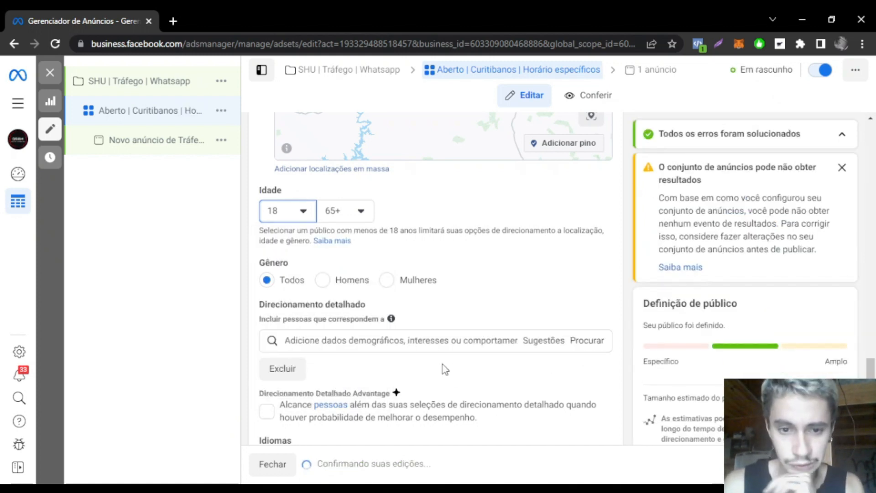
# Add the interest "Sushi (comidas e bebidas)" to the detailed targeting.
pyautogui.click(437, 340)
pyautogui.write('sushi')
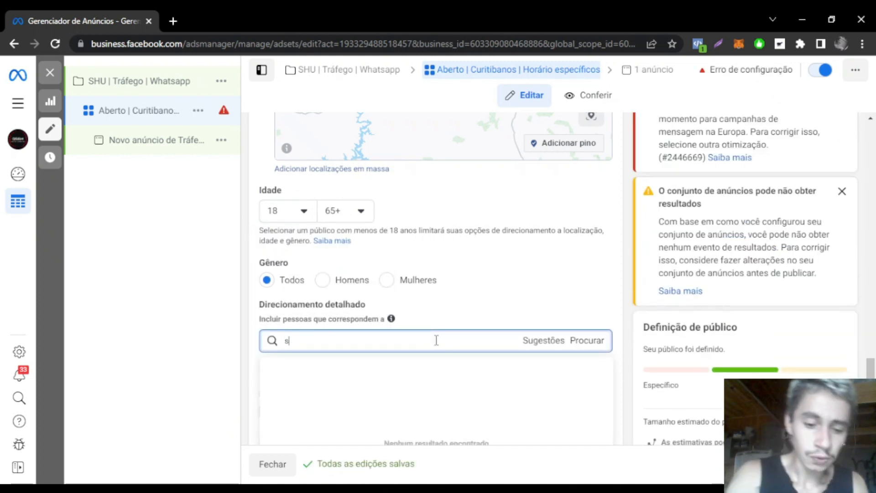
pyautogui.moveTo(311, 374)
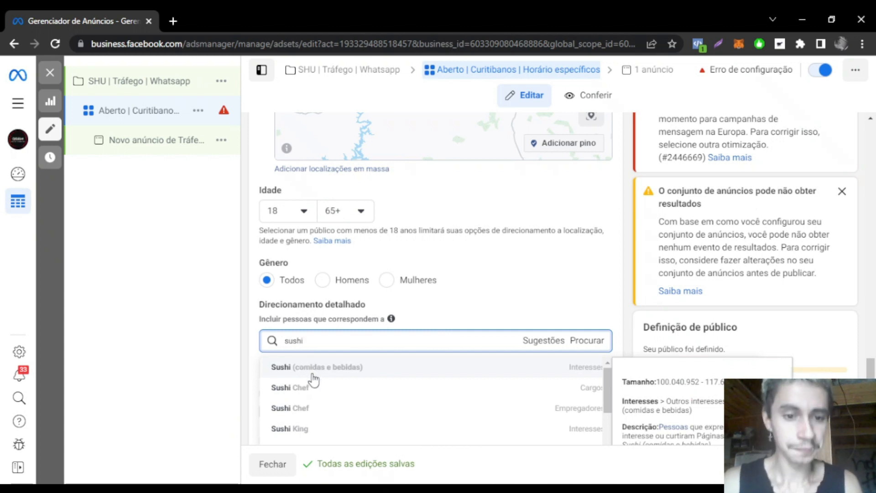
pyautogui.click(311, 373)
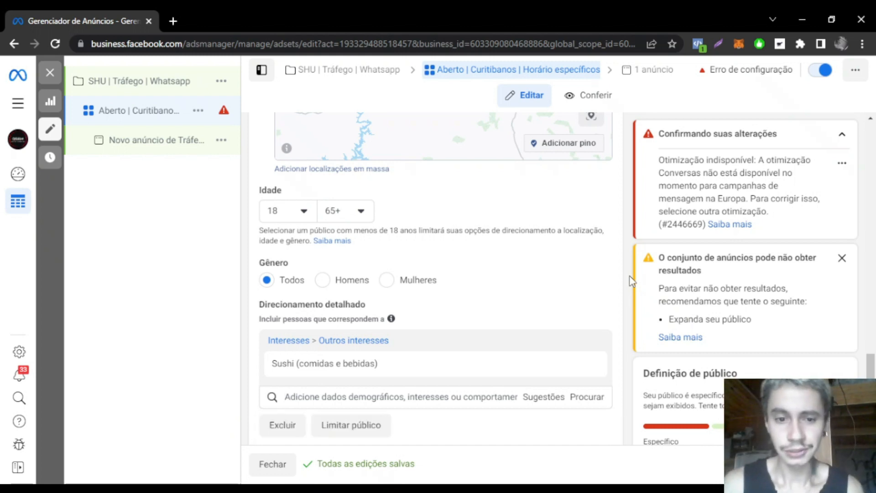
# Search the detailed targeting for "comida arabe" and "arabe", then clear the search text.
pyautogui.scroll(-2, 630, 280)
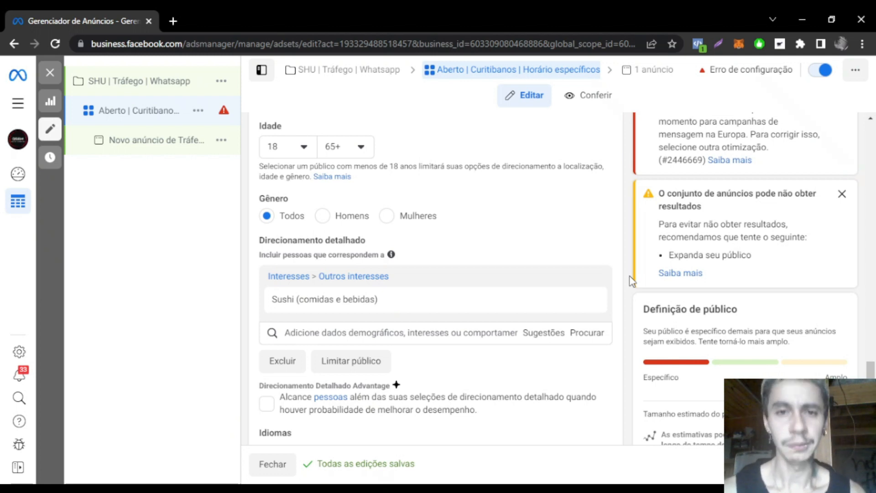
pyautogui.click(431, 335)
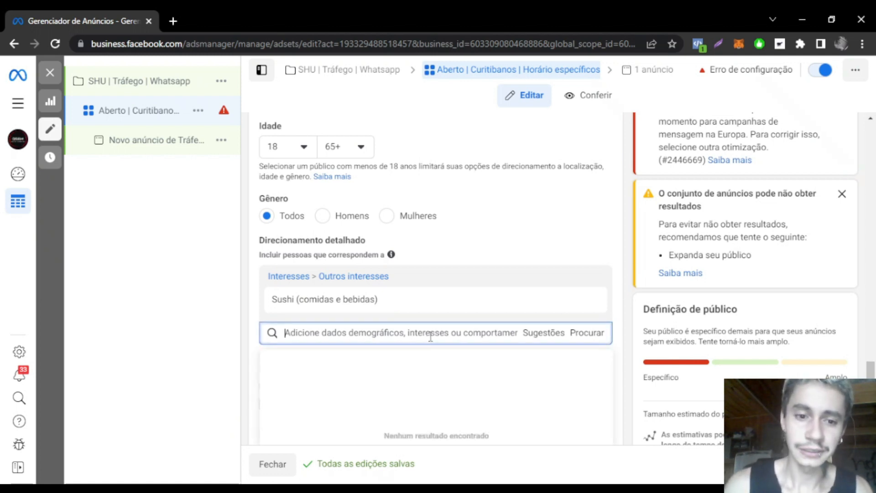
pyautogui.write('comida arabe')
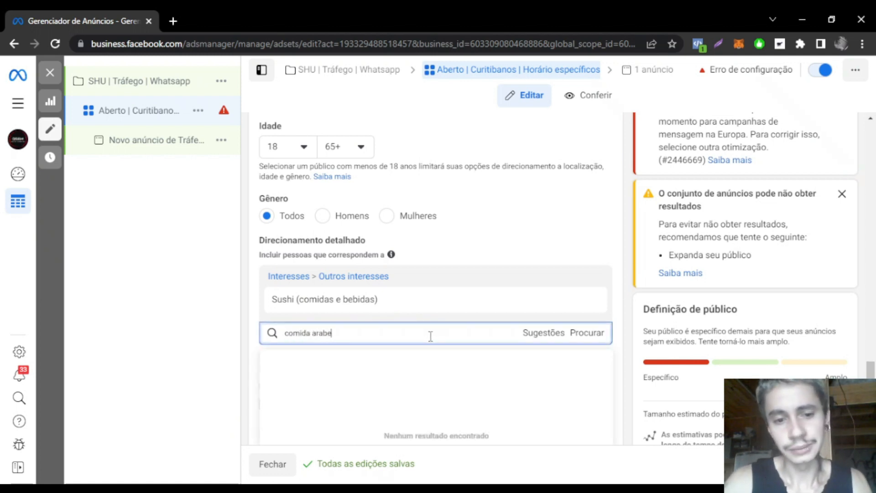
pyautogui.moveTo(312, 336); pyautogui.dragTo(217, 346)
pyautogui.click(306, 333)
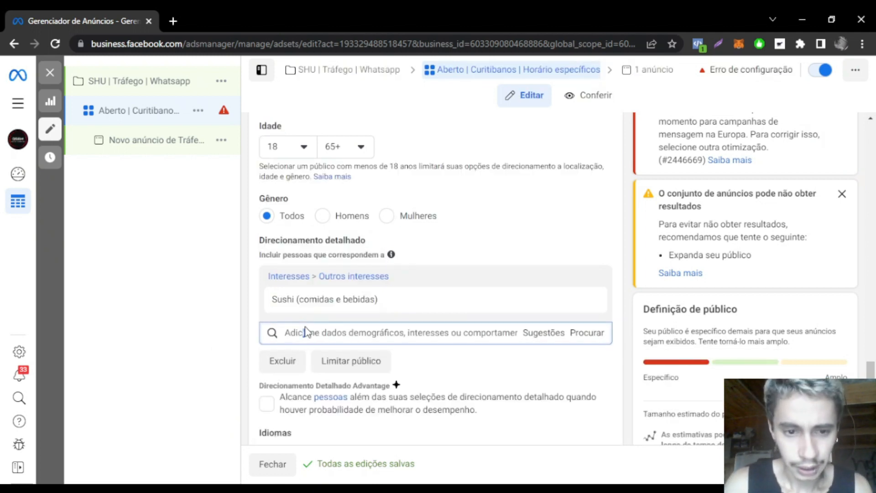
pyautogui.write('arabe')
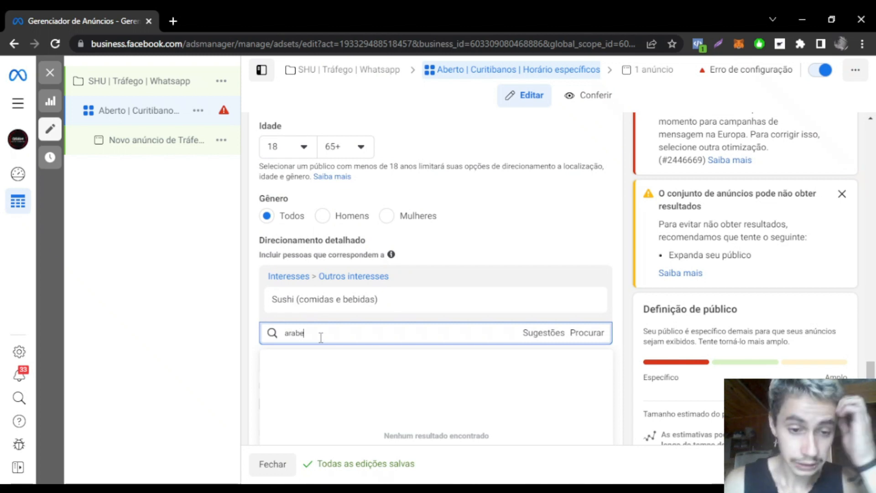
pyautogui.moveTo(321, 338); pyautogui.dragTo(245, 345)
pyautogui.press('BackSpace')
pyautogui.click(257, 301)
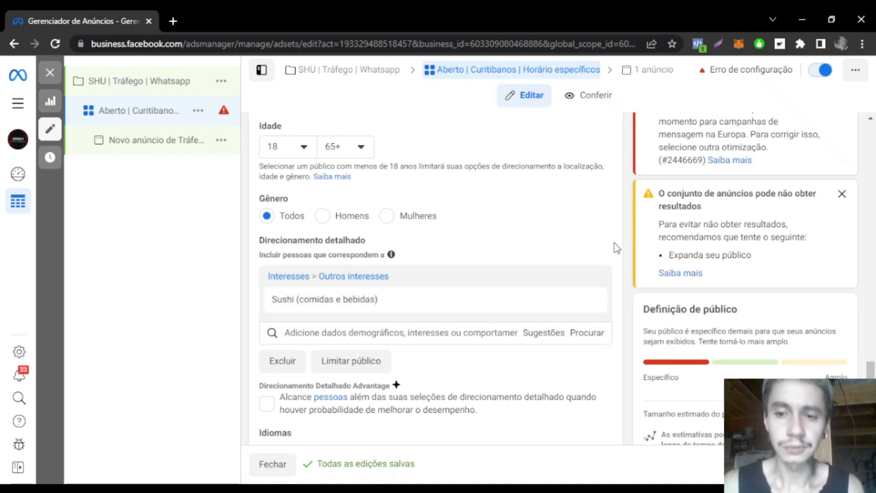
# Review the audience's location, age, gender and detailed targeting settings, including the details of the Sushi interest.
pyautogui.scroll(-1, 635, 253)
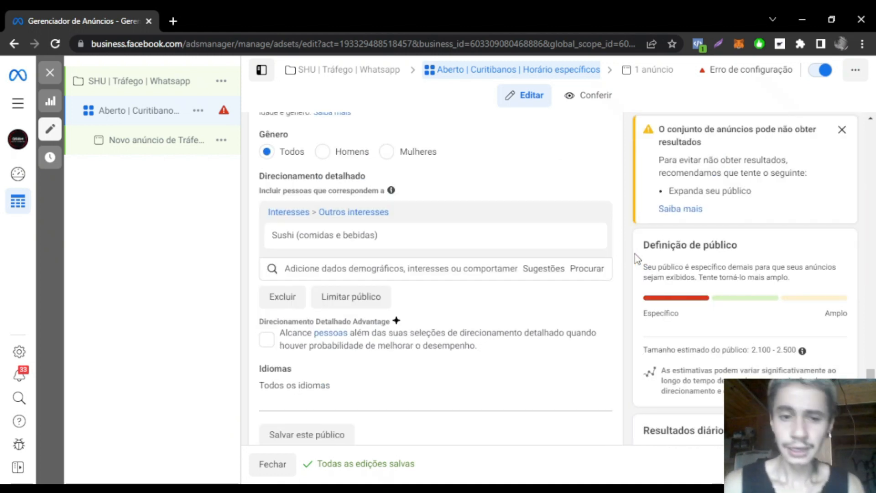
pyautogui.scroll(10, 634, 254)
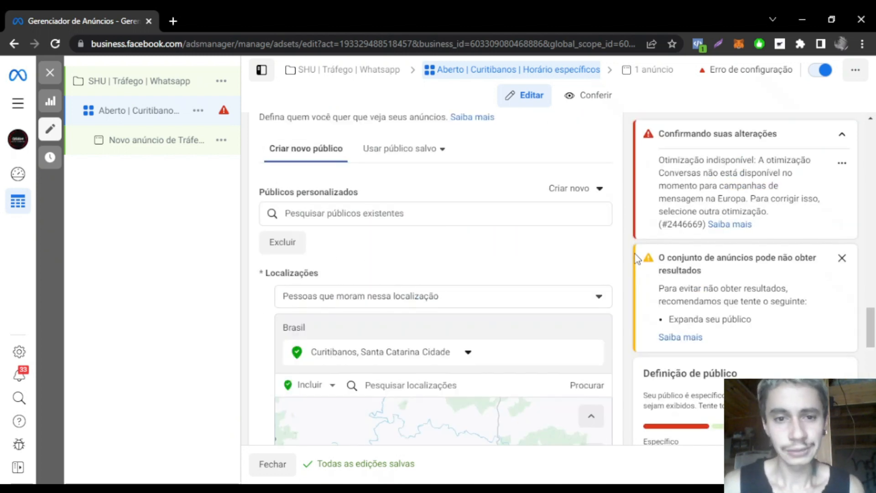
pyautogui.scroll(-1, 319, 274)
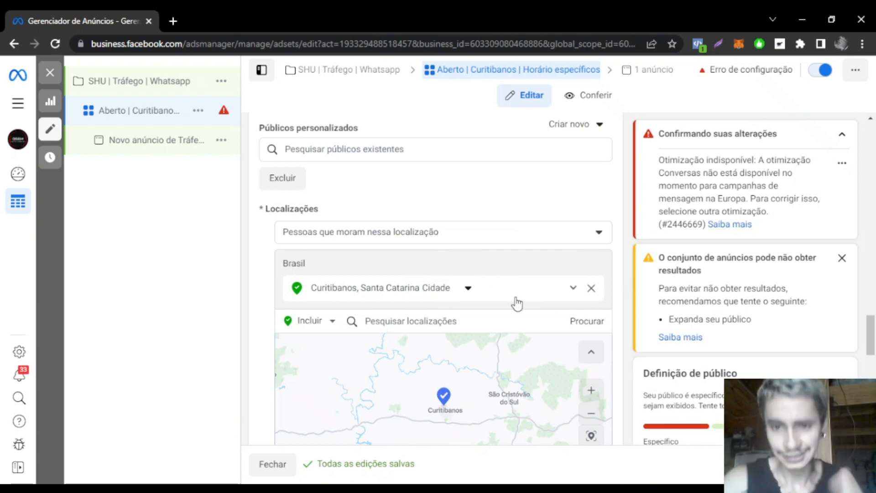
pyautogui.scroll(-5, 517, 303)
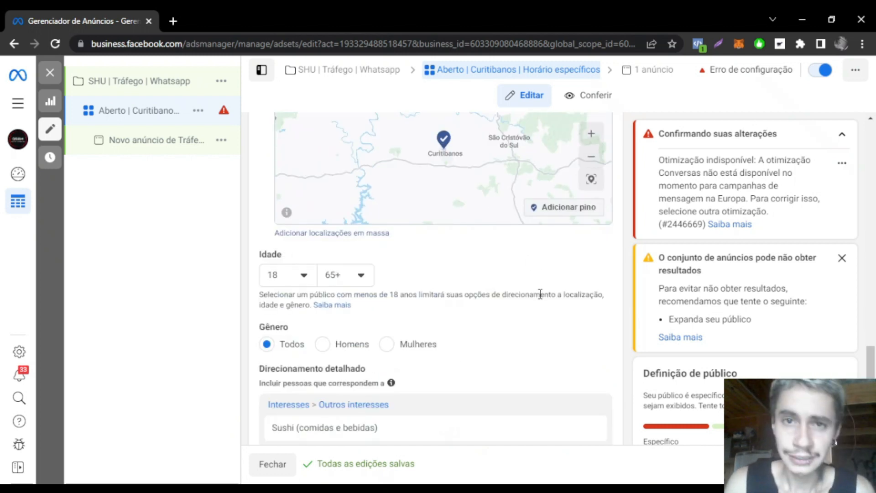
pyautogui.moveTo(377, 428)
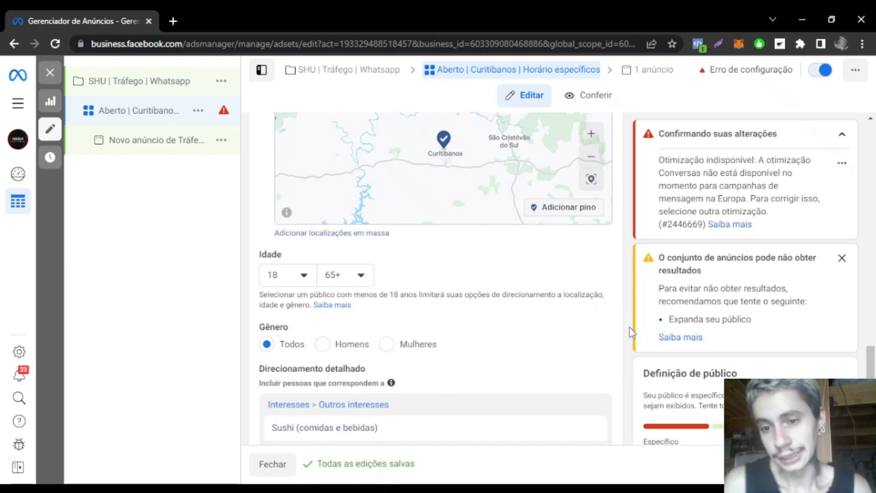
pyautogui.scroll(-4, 318, 267)
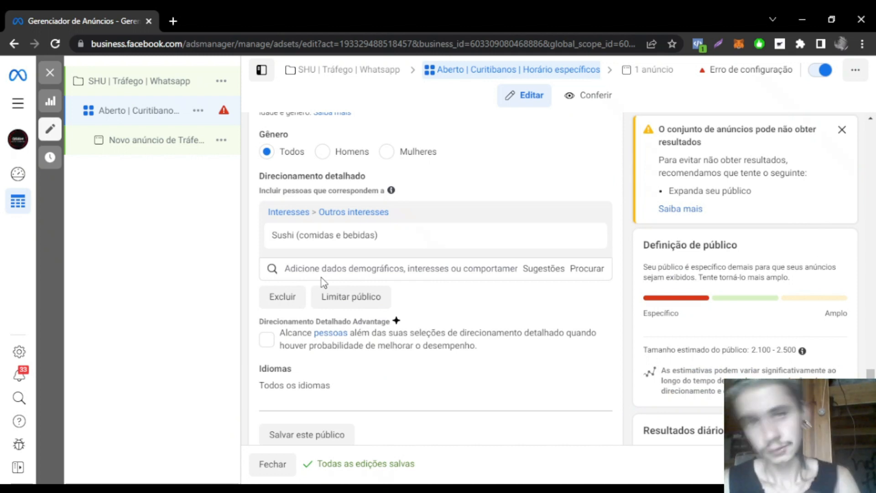
pyautogui.moveTo(287, 238)
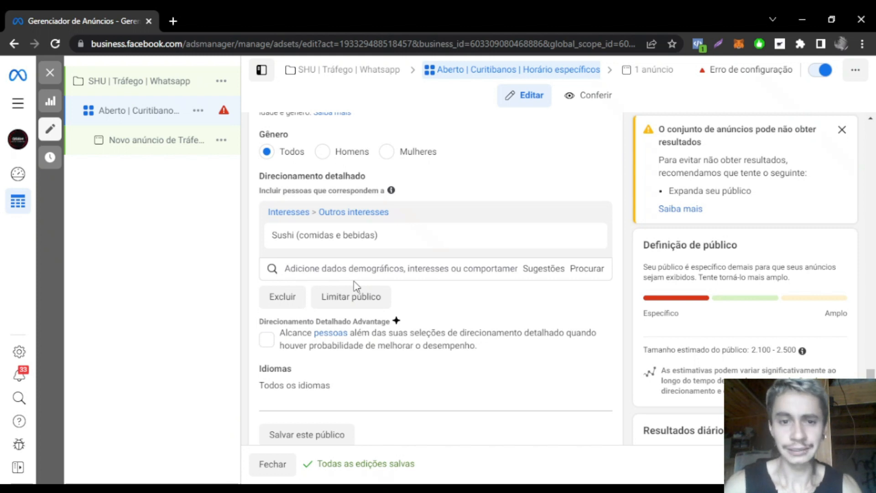
pyautogui.moveTo(591, 233)
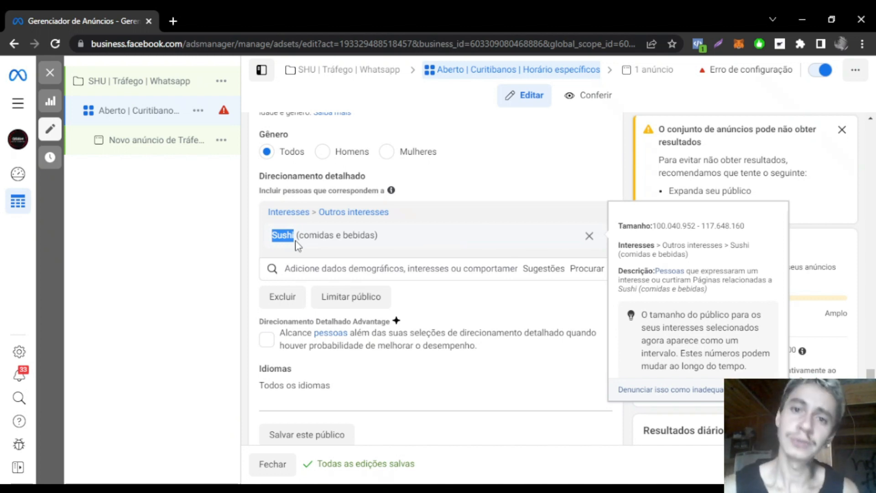
pyautogui.click(249, 224)
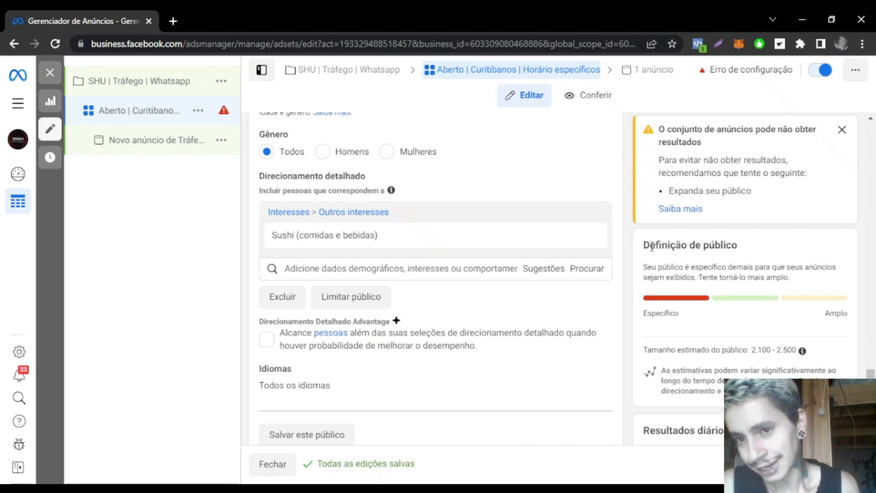
# Examine the audience definition, including its specificity rating and the estimated audience size.
pyautogui.moveTo(652, 247); pyautogui.dragTo(740, 318)
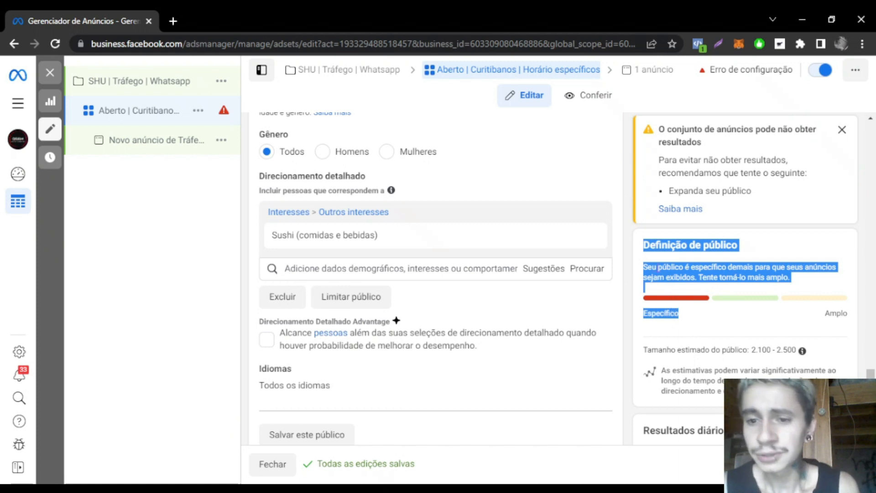
pyautogui.click(632, 264)
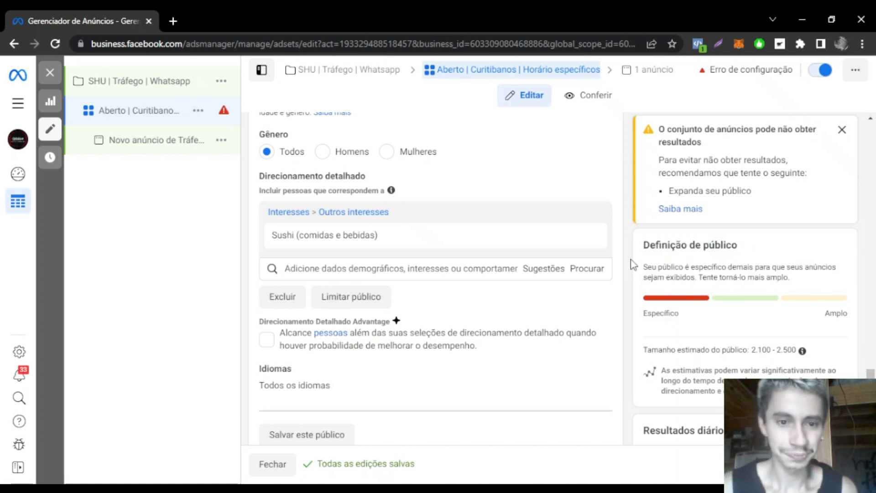
pyautogui.moveTo(647, 350); pyautogui.dragTo(788, 355)
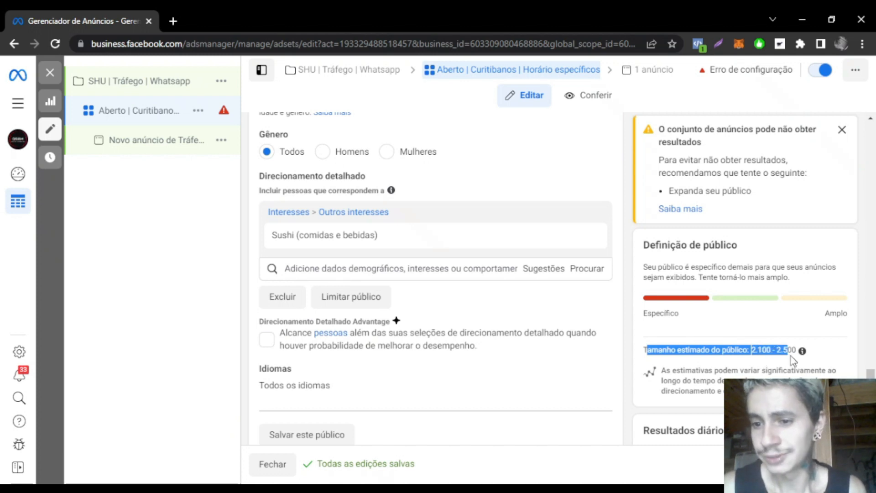
pyautogui.click(626, 229)
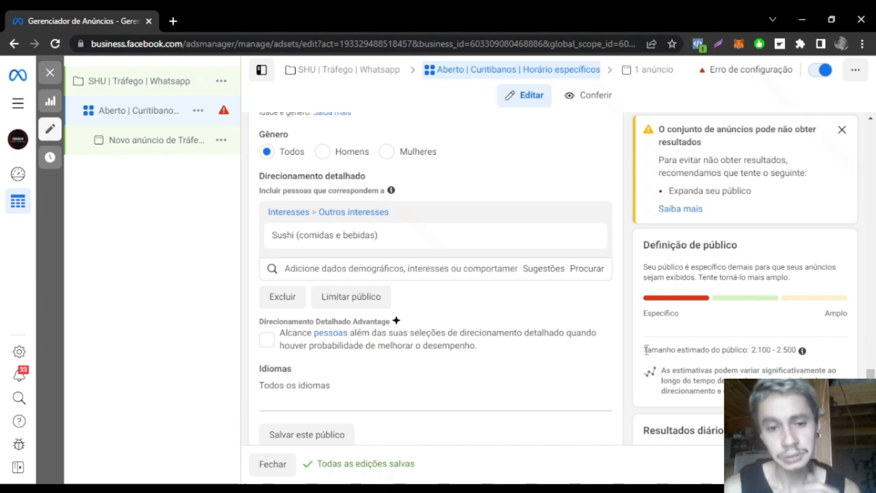
pyautogui.moveTo(643, 353); pyautogui.dragTo(803, 351)
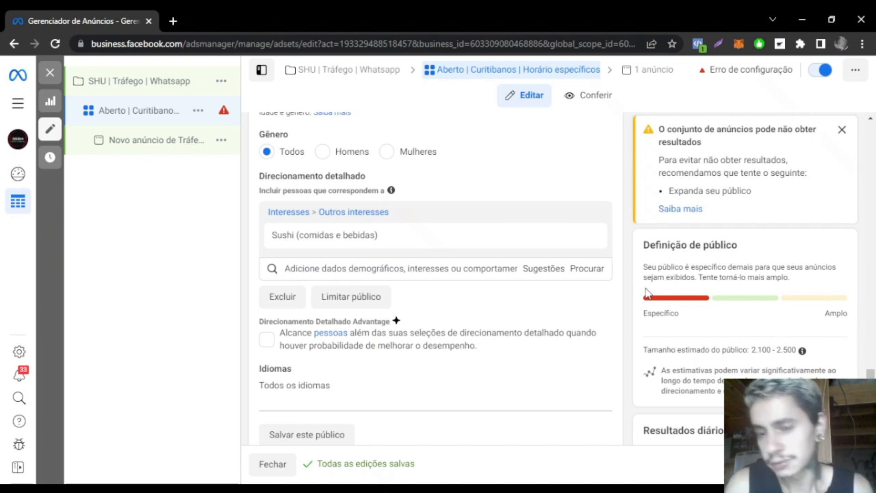
# Review the placement options and examine the estimated daily reach and conversations against the estimated audience size.
pyautogui.scroll(-3, 647, 293)
pyautogui.scroll(-2, 625, 295)
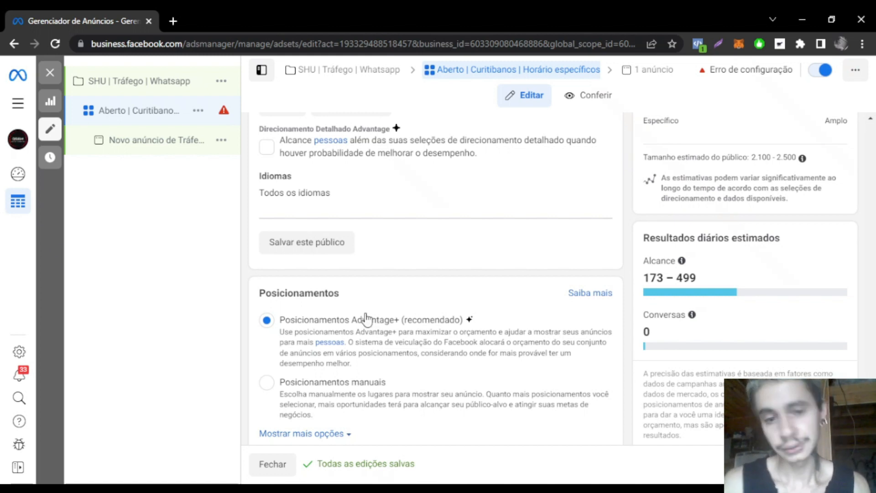
pyautogui.scroll(-1, 418, 313)
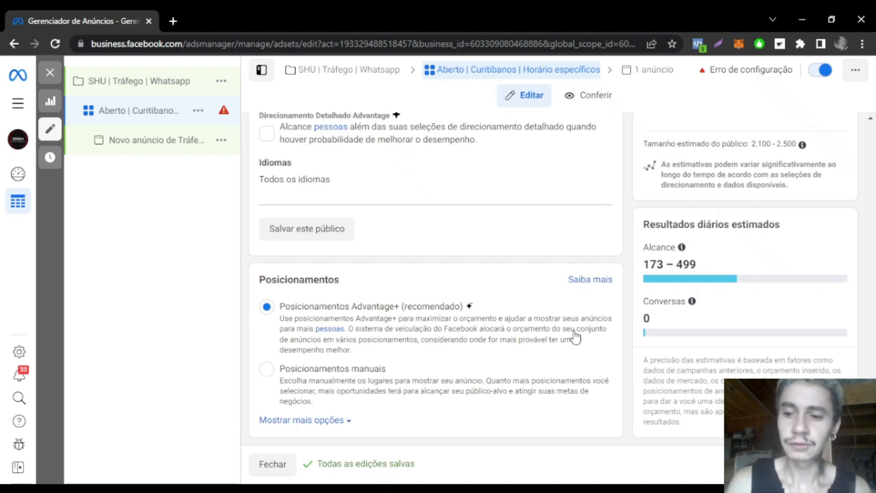
pyautogui.moveTo(643, 230); pyautogui.dragTo(736, 290)
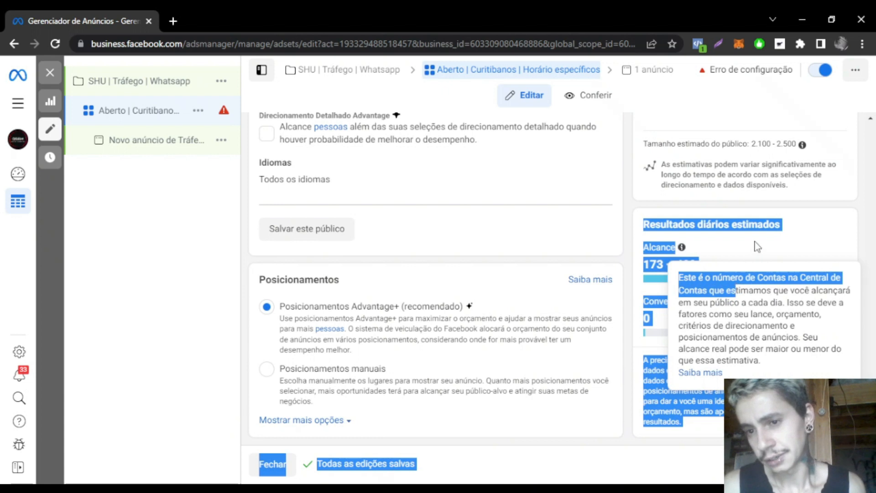
pyautogui.click(718, 261)
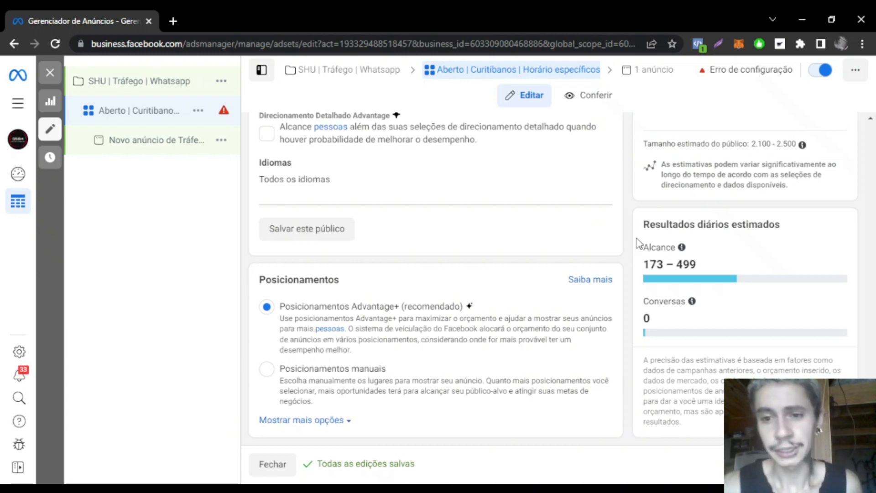
pyautogui.moveTo(644, 265); pyautogui.dragTo(687, 270)
pyautogui.click(687, 269)
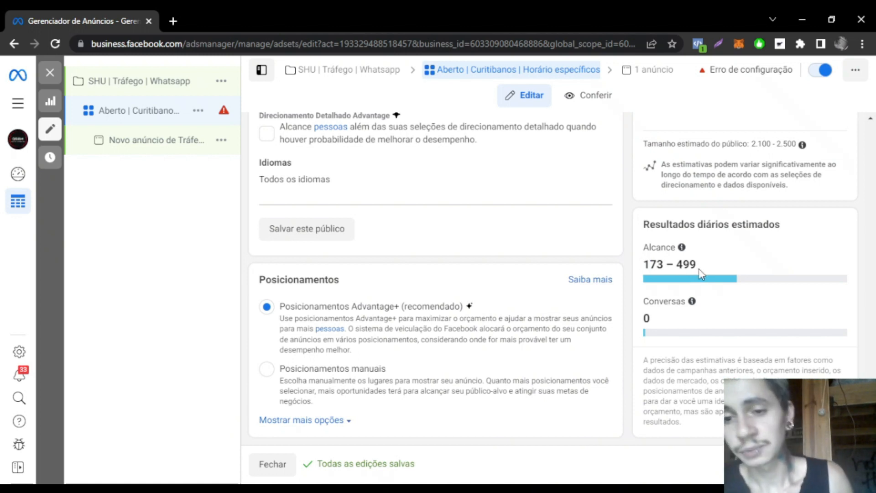
pyautogui.moveTo(662, 322); pyautogui.dragTo(642, 314)
pyautogui.click(659, 315)
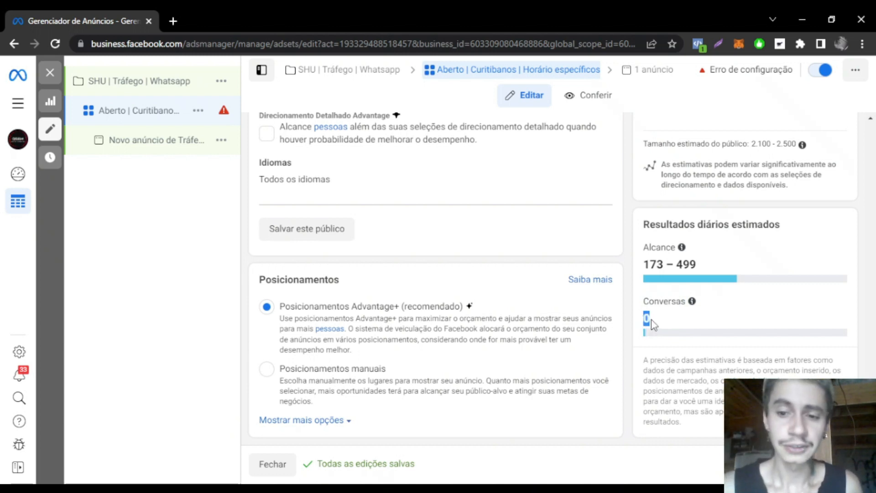
pyautogui.click(654, 323)
pyautogui.moveTo(751, 145); pyautogui.dragTo(799, 150)
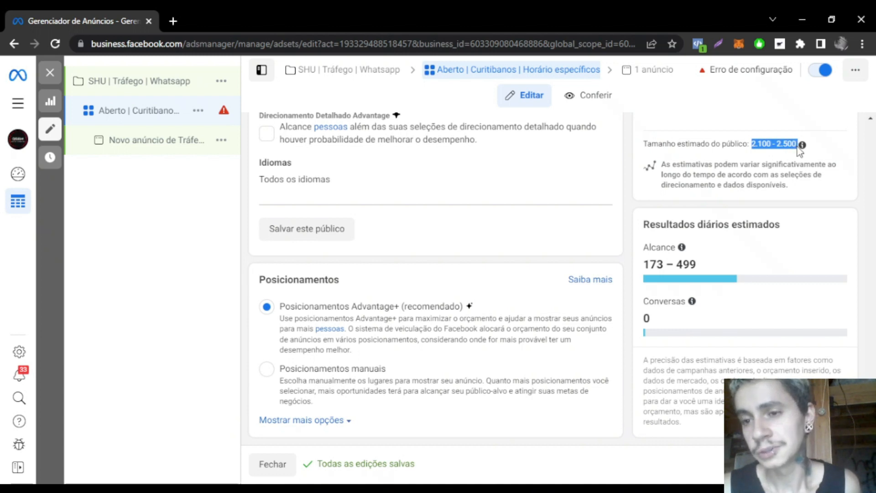
pyautogui.doubleClick(651, 321)
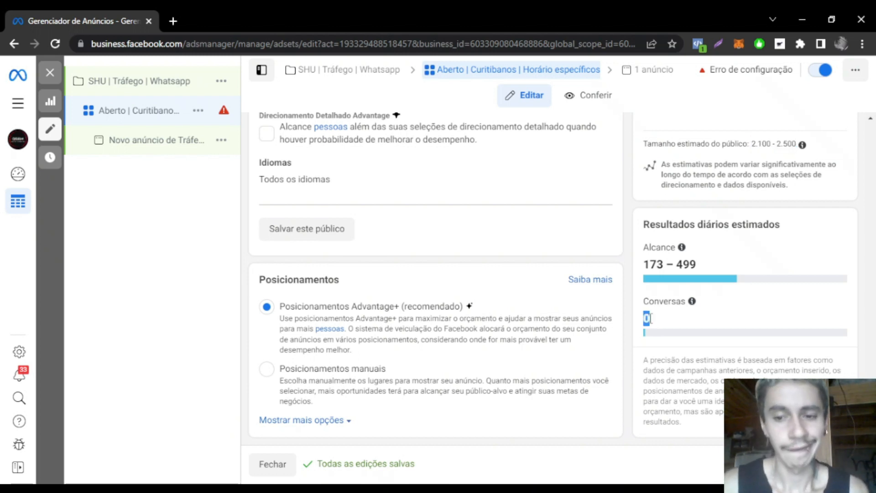
pyautogui.click(647, 319)
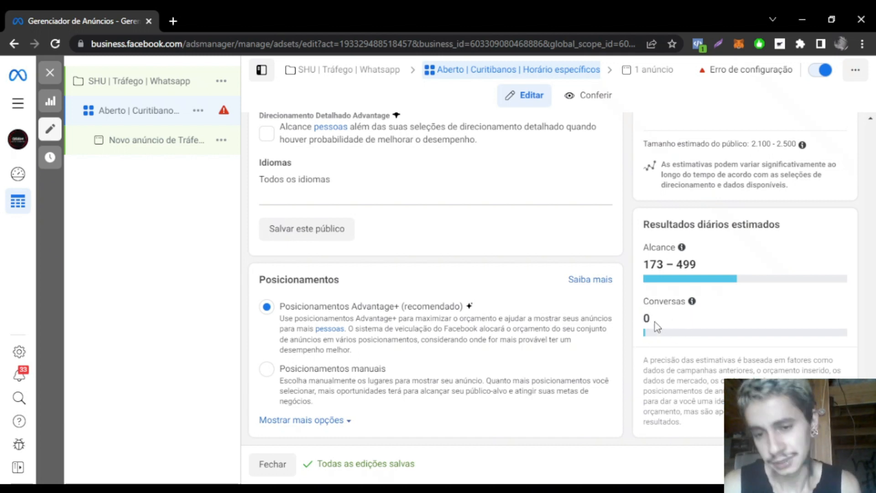
pyautogui.moveTo(652, 319); pyautogui.dragTo(644, 320)
pyautogui.click(650, 325)
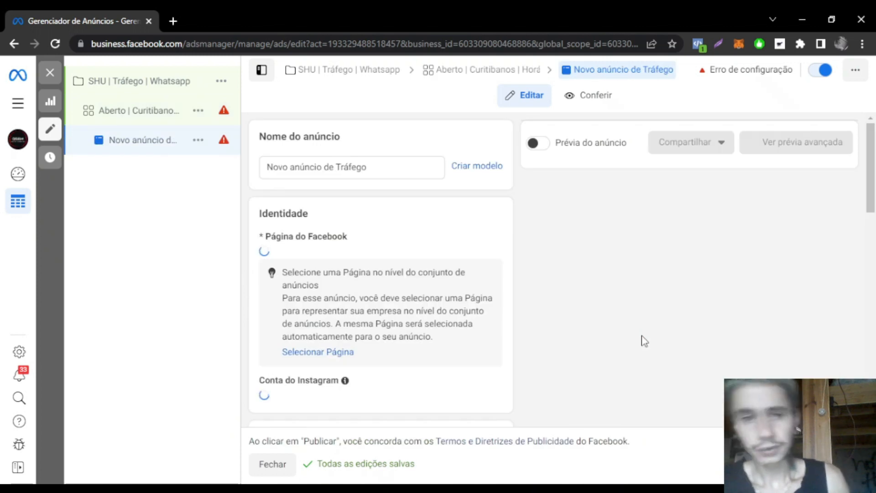
# Rename the new ad as "AD01 - Imagem Genérica".
pyautogui.click(382, 172)
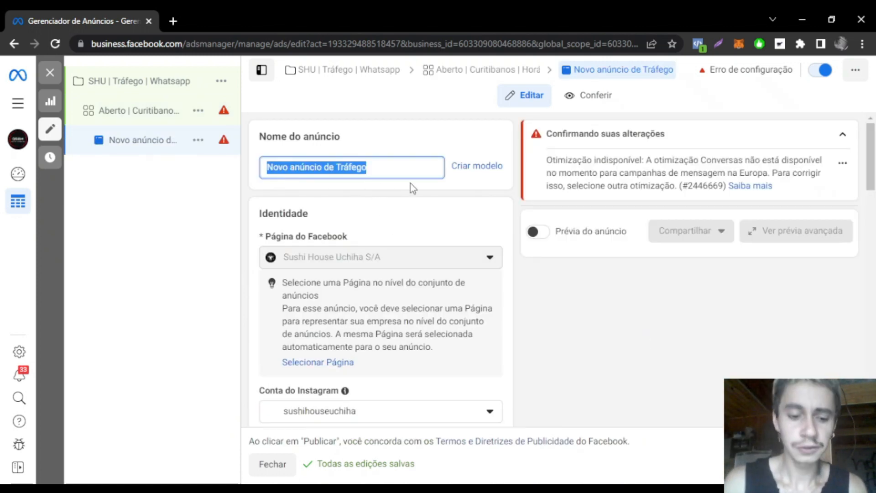
pyautogui.write('AD')
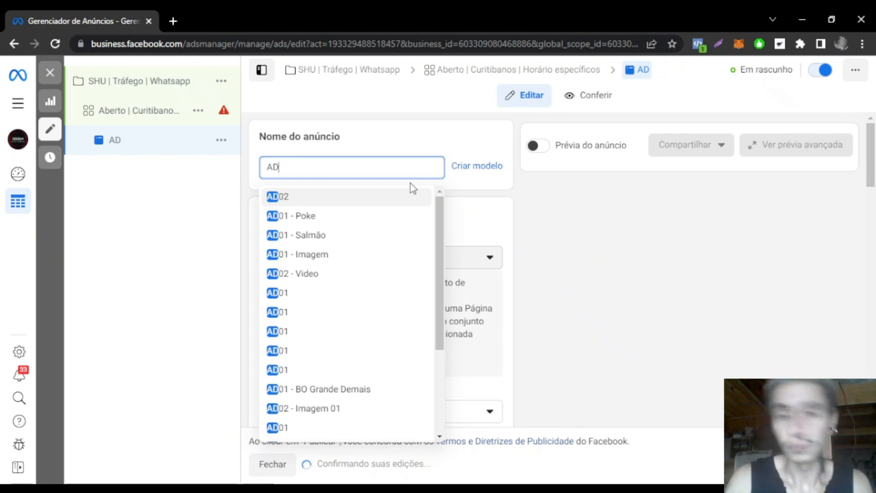
pyautogui.write('01 - Imagem Gene')
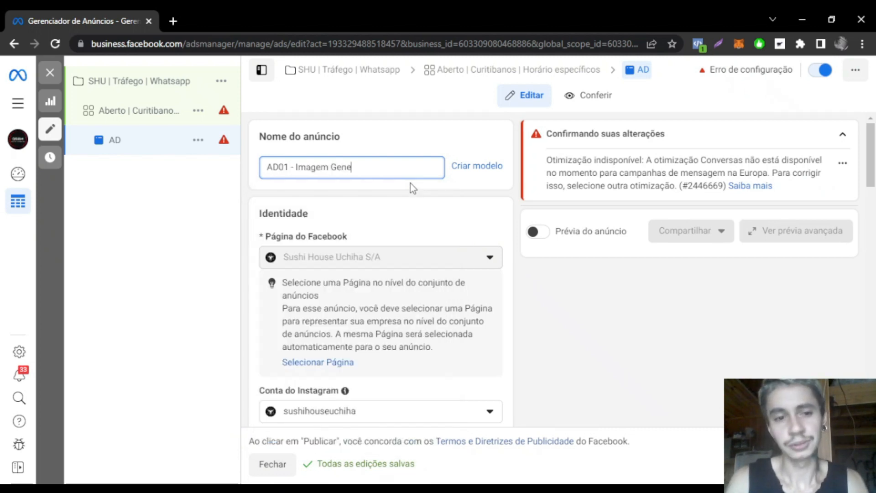
pyautogui.press('BackSpace')
pyautogui.write('érica')
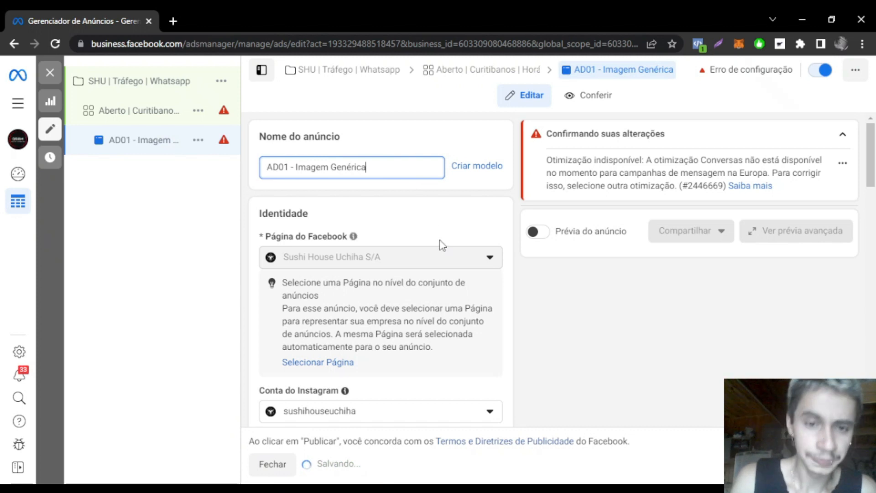
pyautogui.click(379, 143)
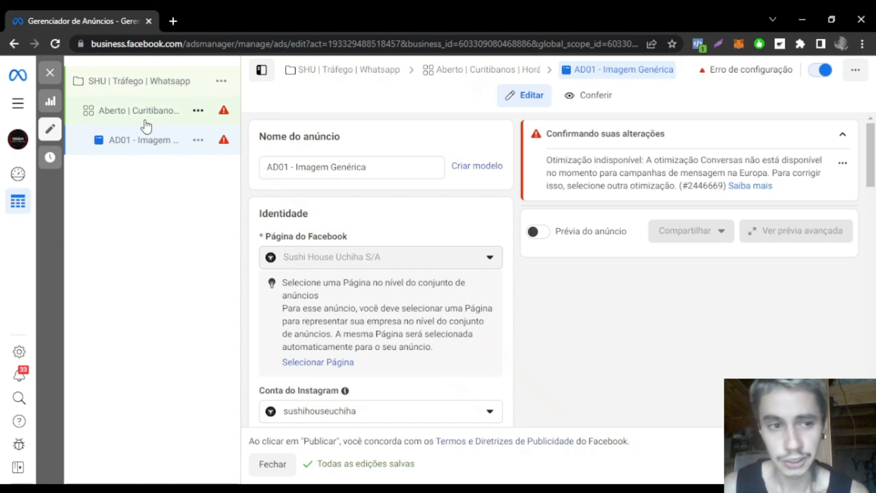
# Review the ad's identity settings, creative source options and format choices, including why the Catálogo source is unavailable.
pyautogui.scroll(-1, 429, 280)
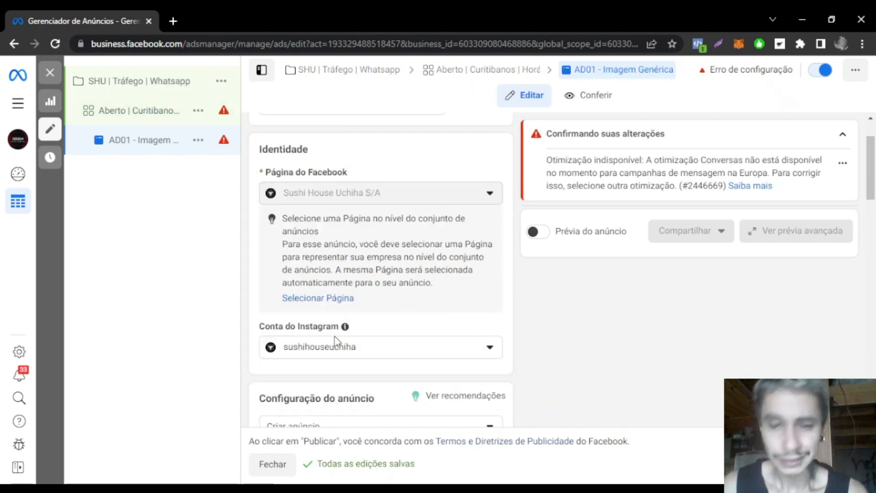
pyautogui.scroll(-1, 514, 299)
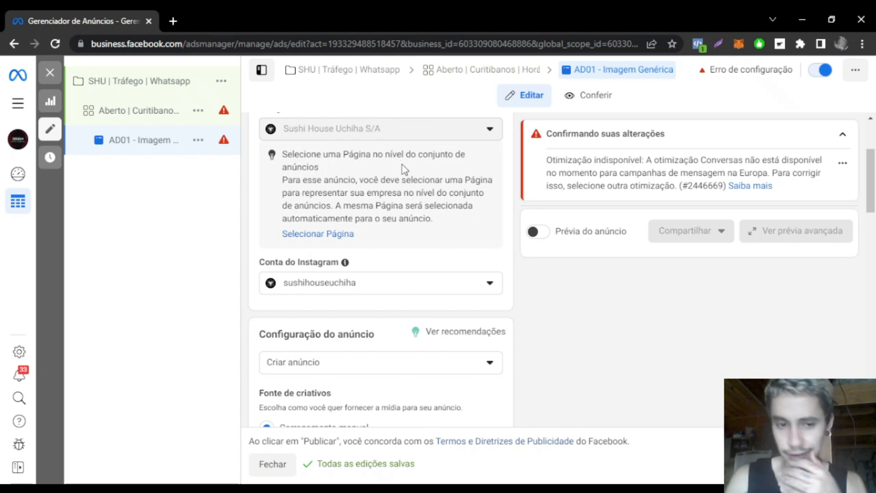
pyautogui.scroll(-4, 401, 137)
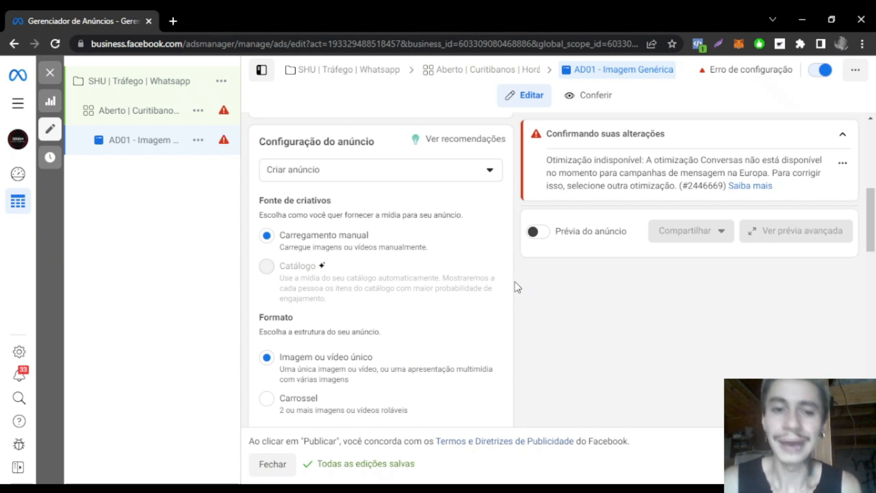
pyautogui.scroll(-1, 514, 272)
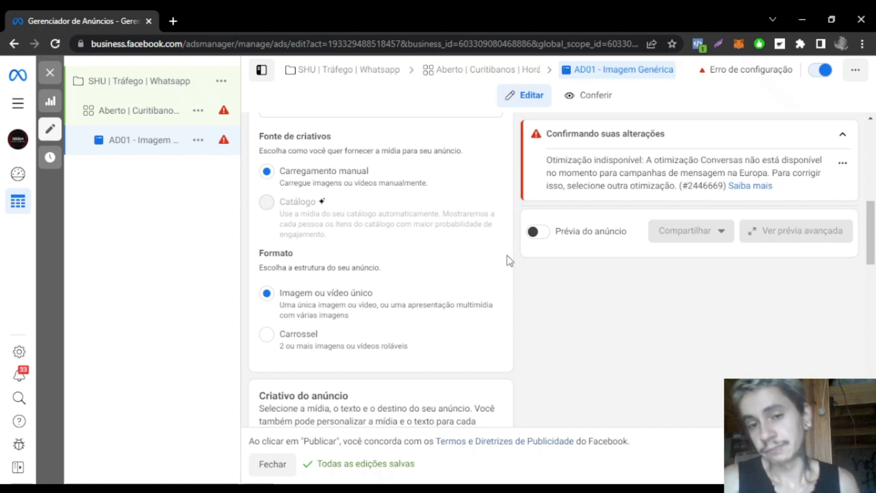
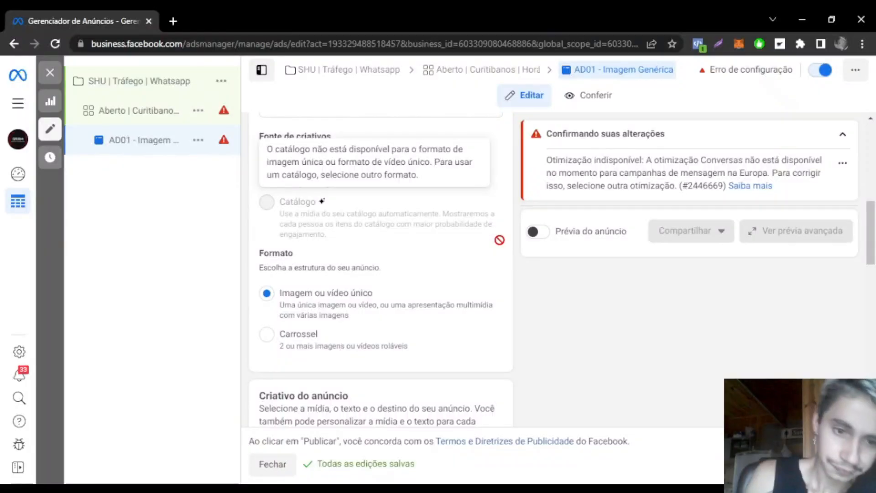
pyautogui.scroll(2, 500, 240)
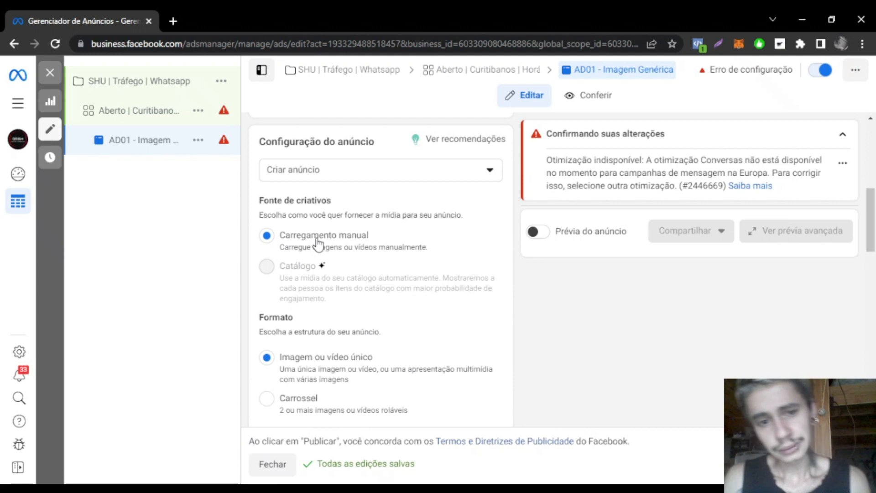
pyautogui.scroll(-2, 318, 255)
pyautogui.moveTo(294, 208)
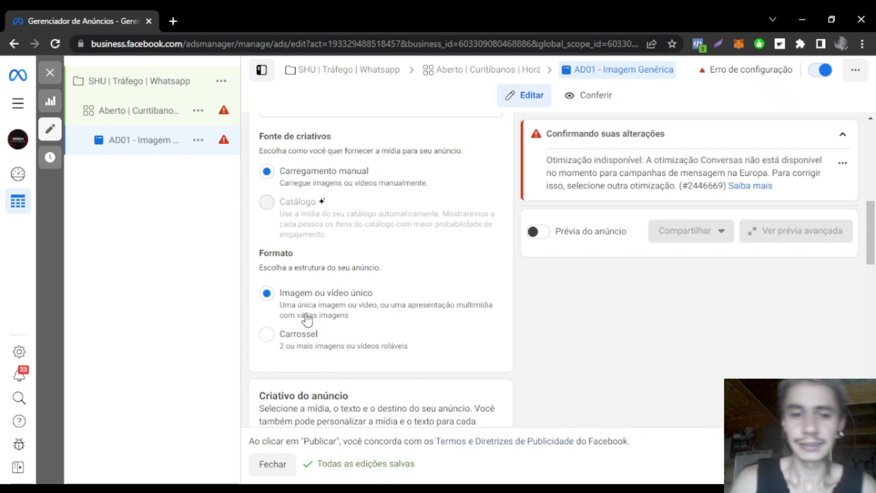
pyautogui.moveTo(482, 238)
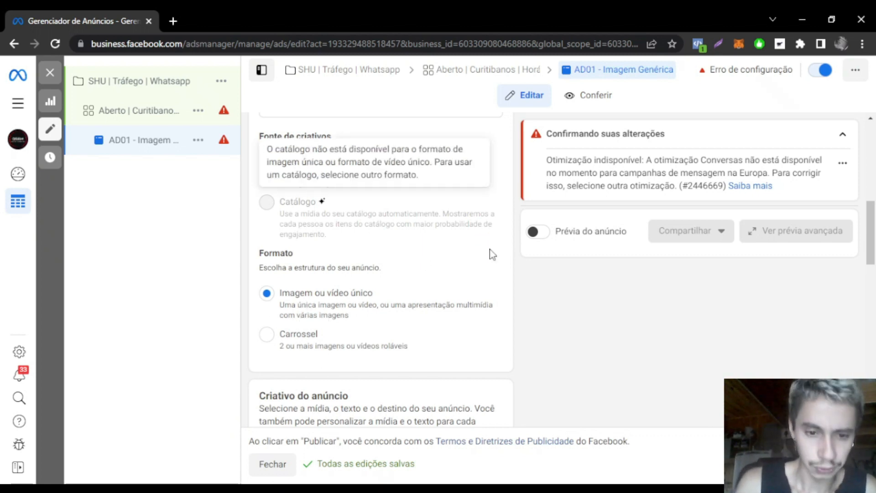
# Add the 1080 × 1080 "AD 01 - SHU..." image from the account's images as the ad's media.
pyautogui.scroll(-4, 495, 276)
pyautogui.click(348, 297)
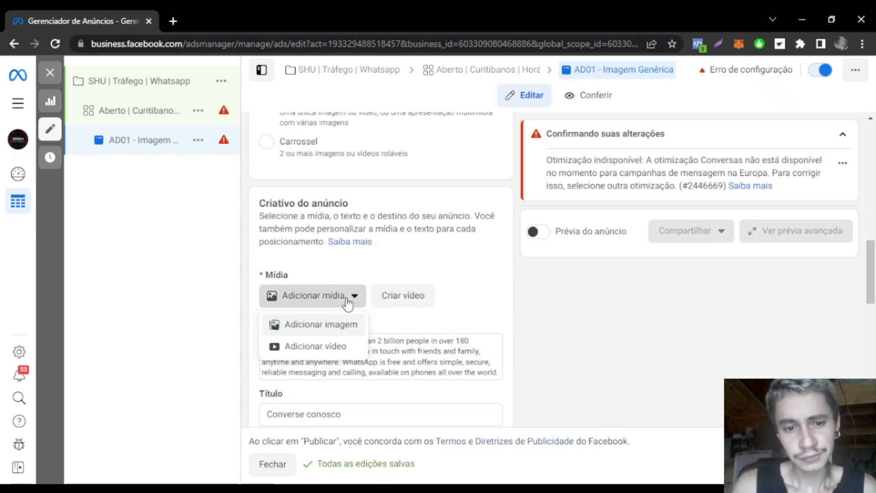
pyautogui.click(323, 323)
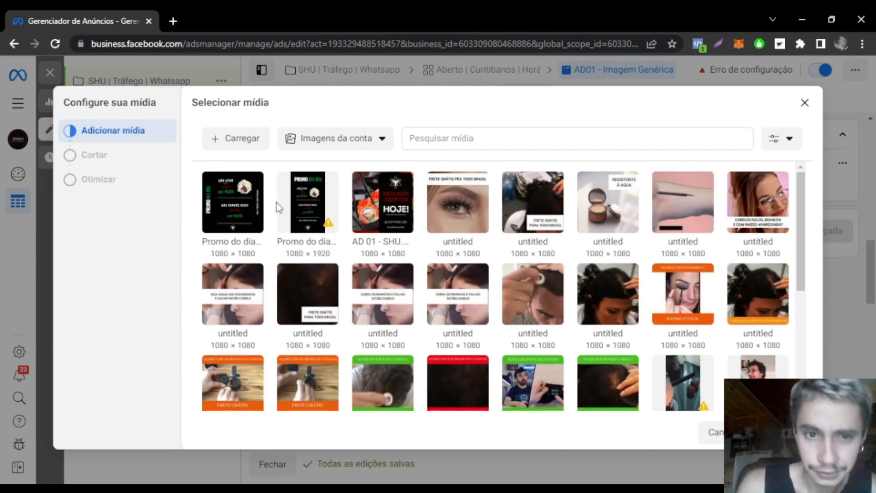
pyautogui.click(365, 221)
pyautogui.click(785, 432)
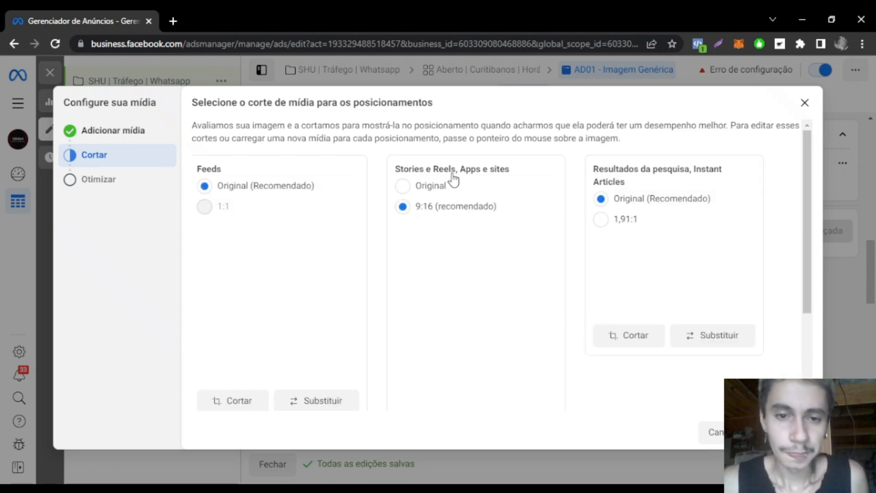
# Set the Stories e Reels, Apps e sites crop to Original and finish the media setup with enhancements allowed.
pyautogui.click(402, 185)
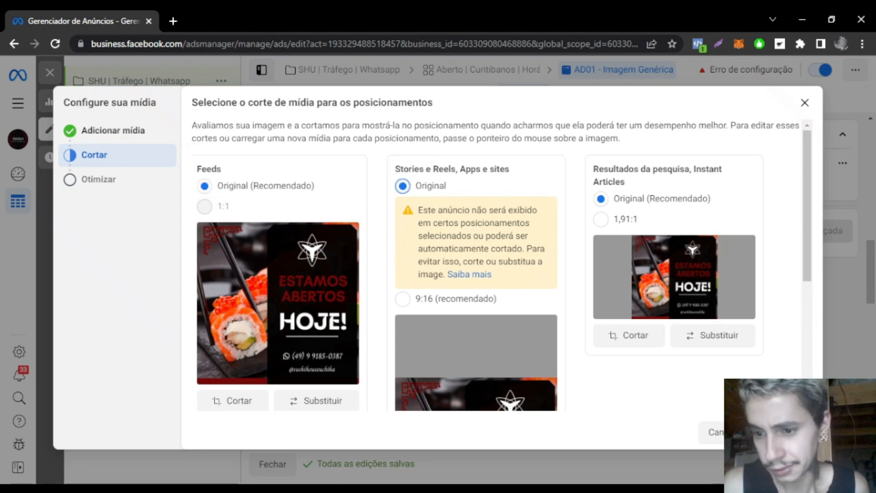
pyautogui.click(784, 432)
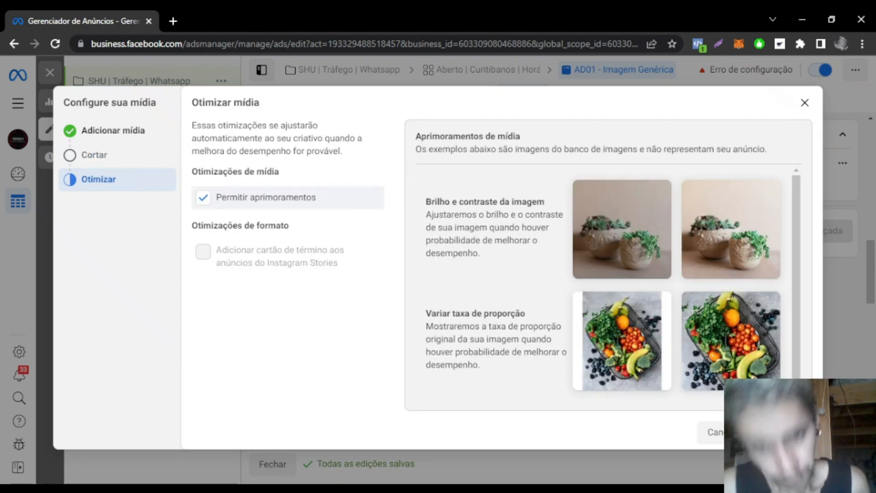
pyautogui.click(784, 432)
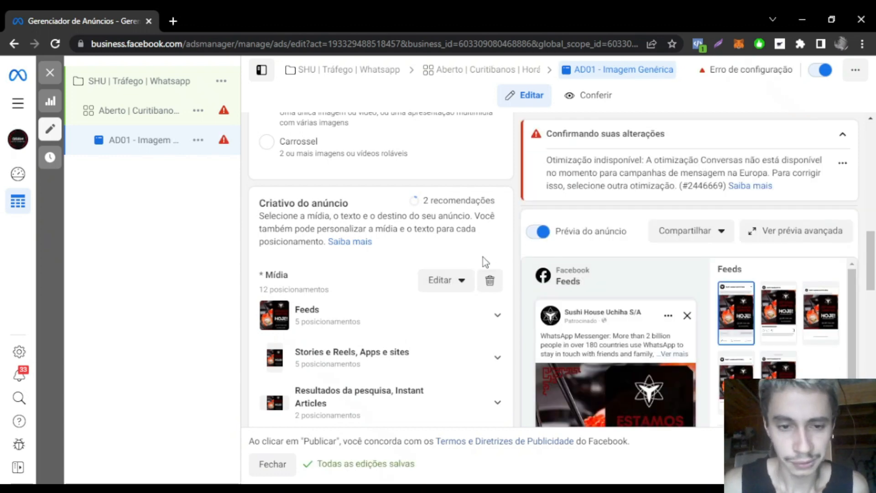
# Clear the default WhatsApp Messenger text from the ad's primary text.
pyautogui.scroll(-4, 483, 257)
pyautogui.click(359, 301)
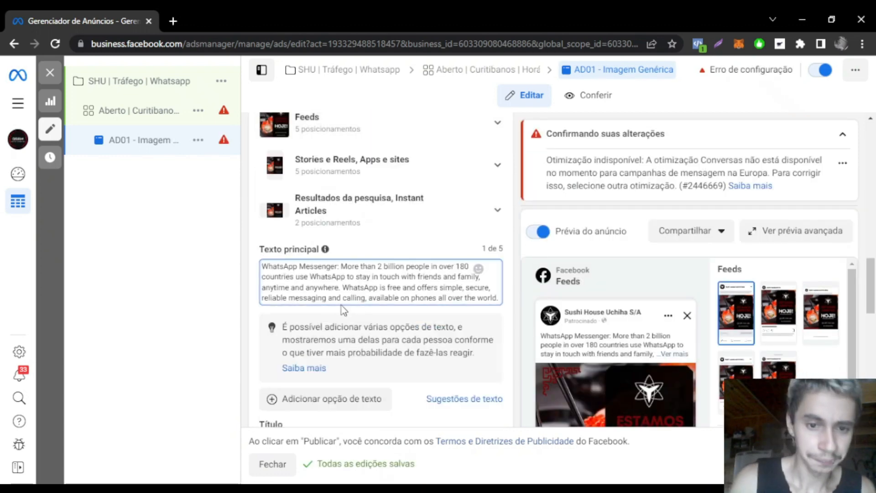
pyautogui.hotkey('ctrl', 'a')
pyautogui.press('BackSpace')
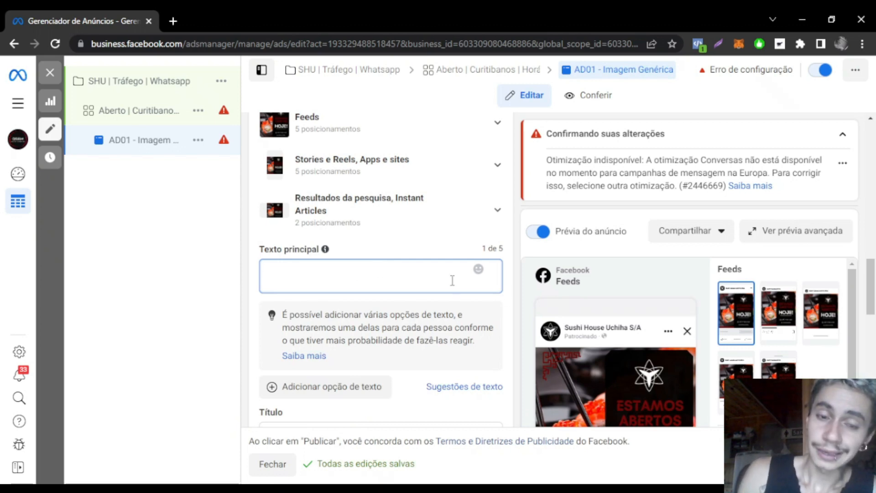
# Review the ad's placement previews and tracking settings, and fill the primary text with the placeholder "IUSAGIDHAHSDUA".
pyautogui.scroll(-1, 656, 324)
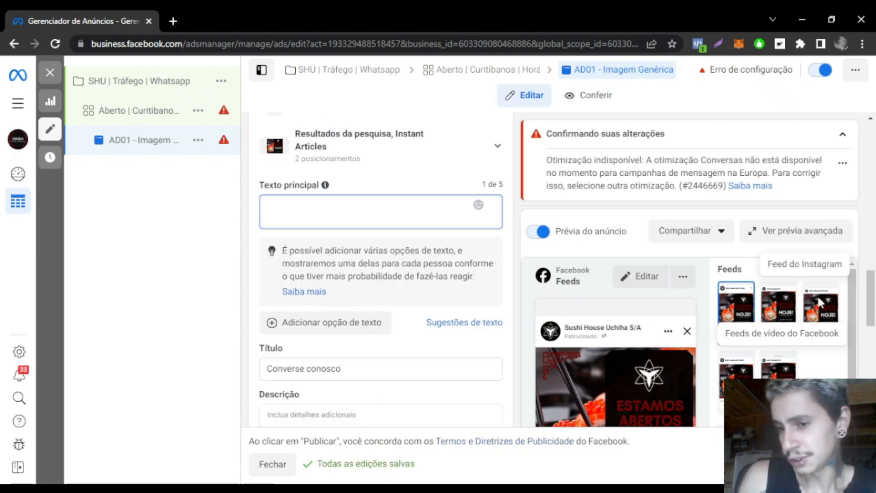
pyautogui.scroll(-3, 753, 320)
pyautogui.scroll(-8, 620, 343)
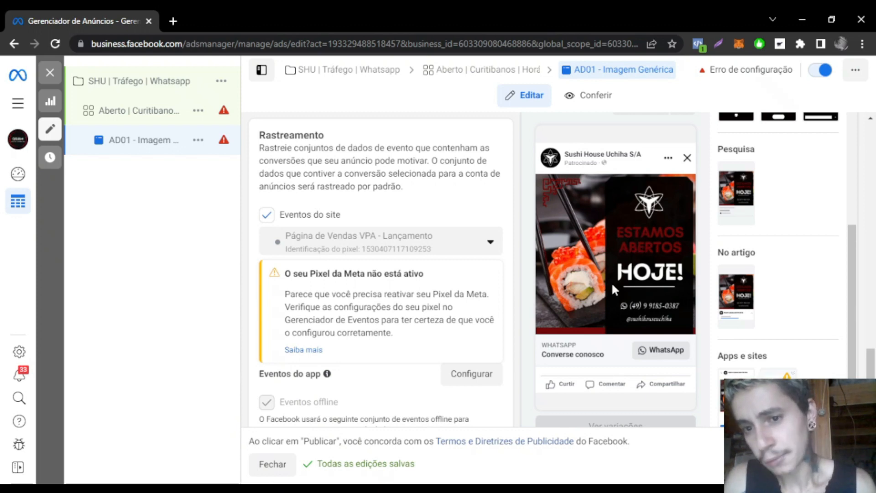
pyautogui.scroll(5, 582, 283)
pyautogui.click(329, 174)
pyautogui.scroll(6, 333, 175)
pyautogui.click(280, 212)
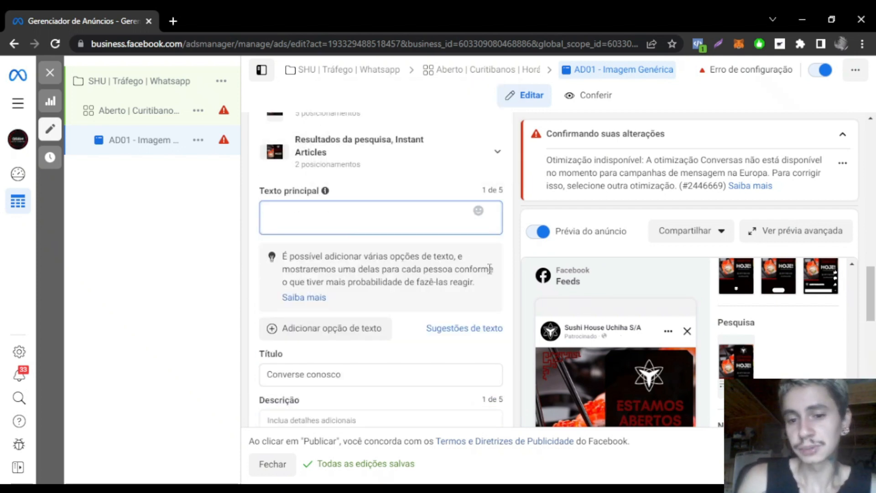
pyautogui.write('IUSAGIDHAHSDUA')
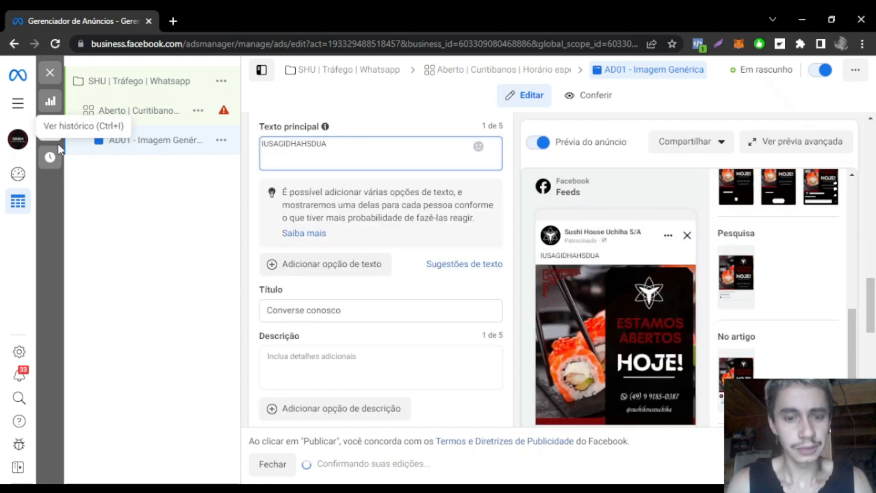
# Replace the placeholder primary text with "Tá cansado de comer um sushi meia boca e ainda ser mal atendido?".
pyautogui.hotkey('ctrl', 'a')
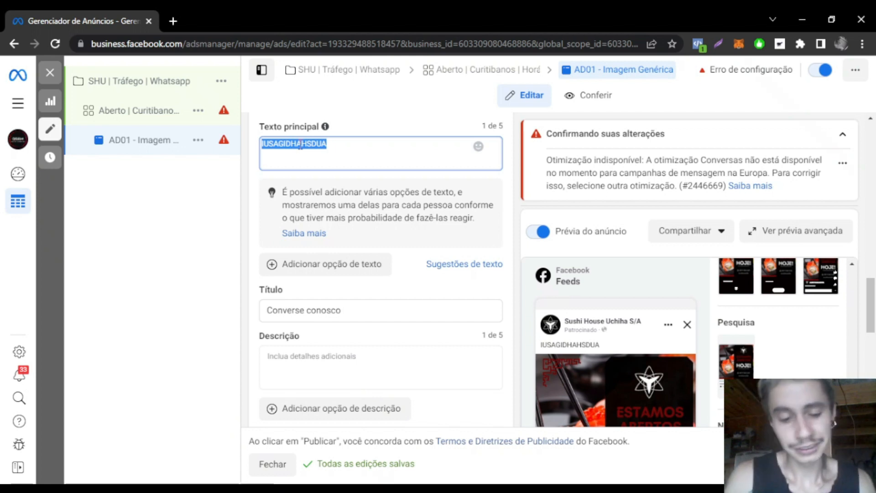
pyautogui.write('Tá can')
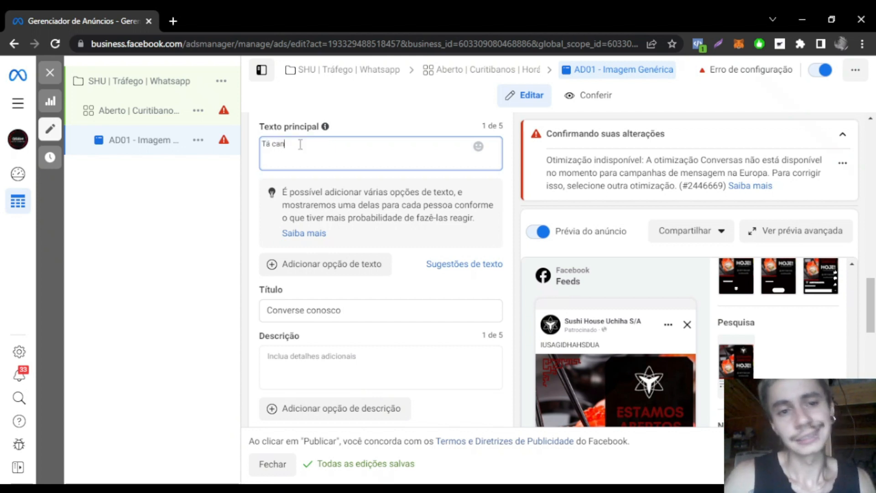
pyautogui.write('sado de comer um sushi')
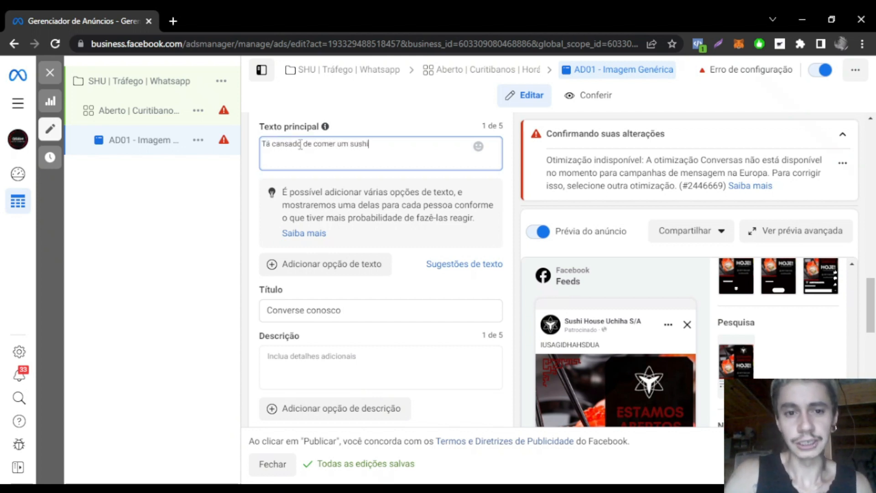
pyautogui.write(' meia boca e ainda')
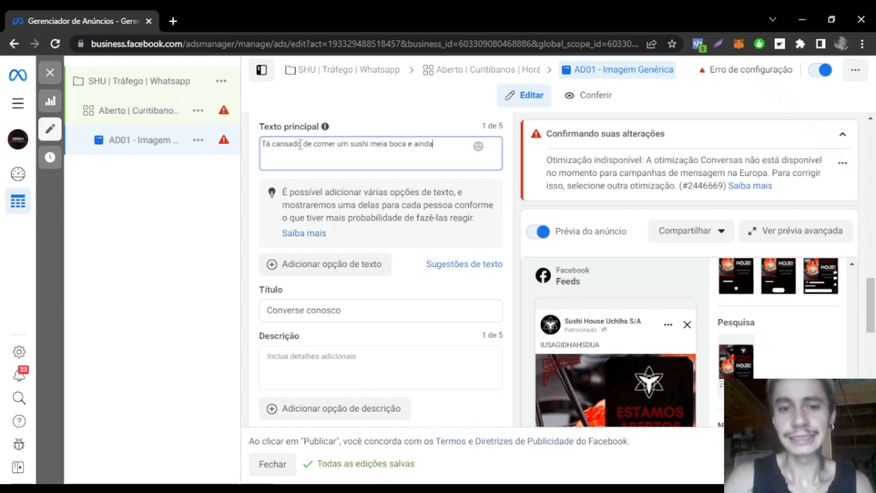
pyautogui.write(' ser mal atendido?')
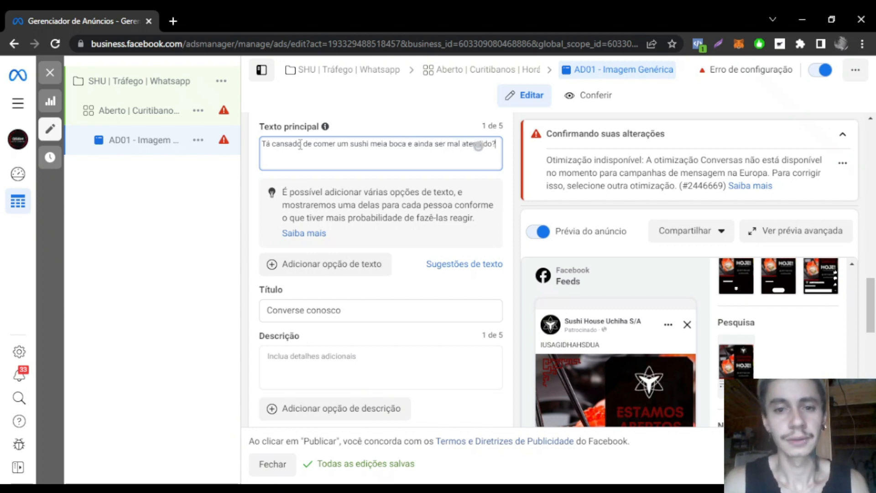
# Add a second primary-text paragraph: "Venha para a Sushi House Uchiha e tenha uma explosão de sabores na sua boca, além do melhor atendimento do planeta.".
pyautogui.press('Return')
pyautogui.write('Venha ')
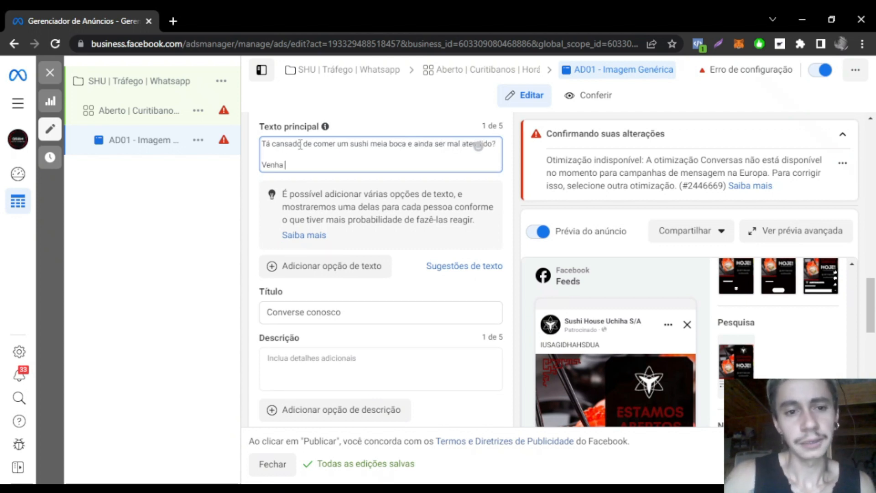
pyautogui.write('para a Sushi House')
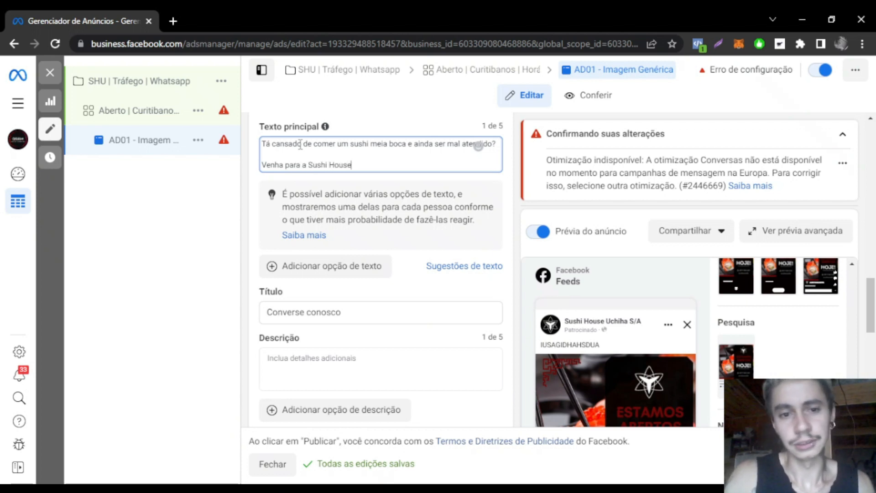
pyautogui.write(' Uchiha e ')
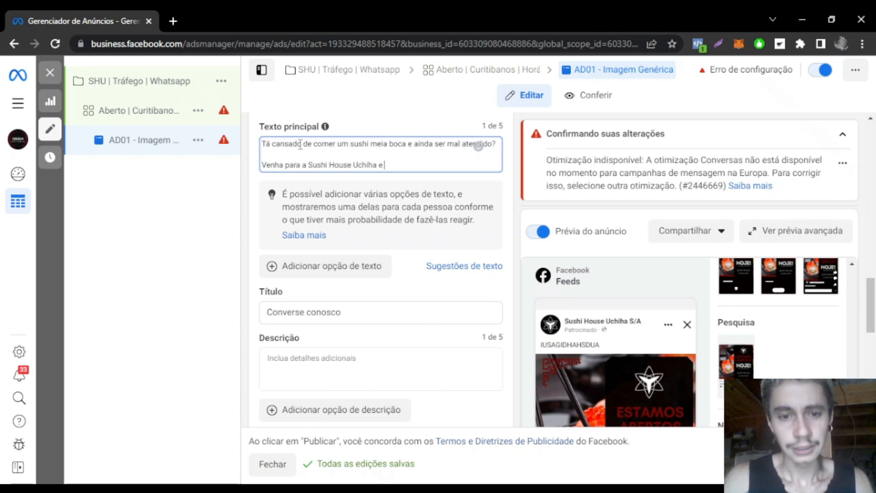
pyautogui.write('tenha uma expl')
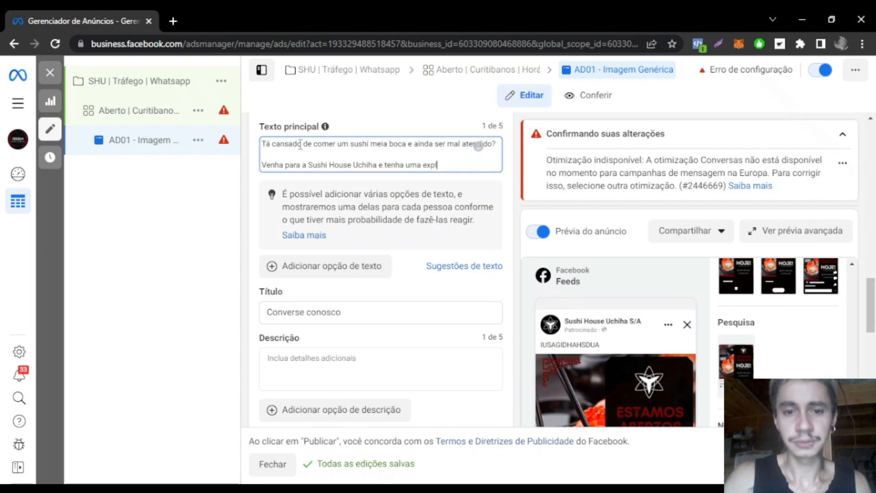
pyautogui.write('osão de sabor')
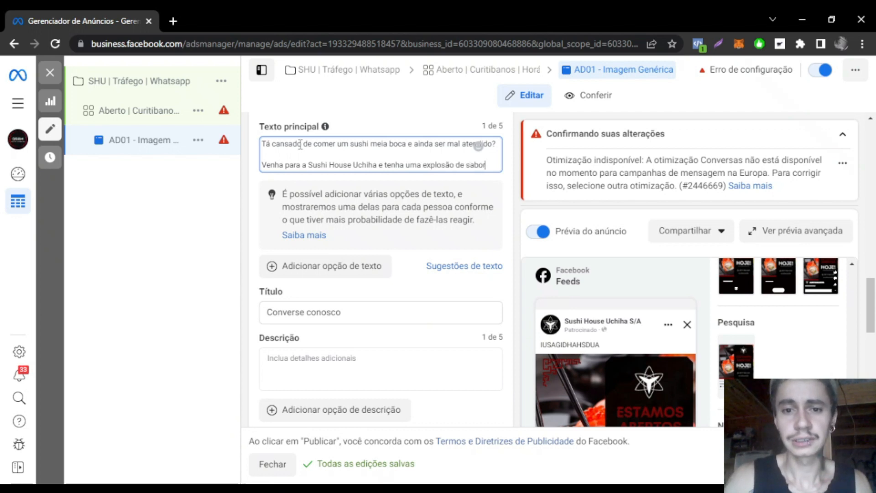
pyautogui.write('es na sua boca, al')
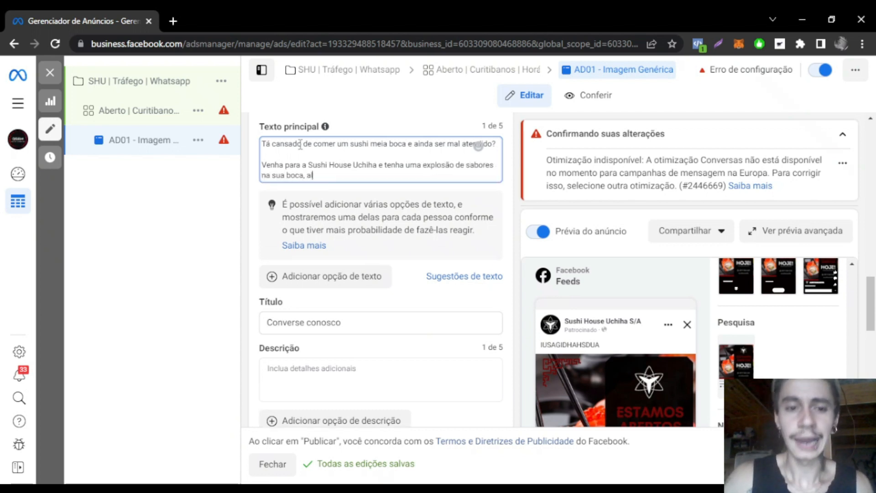
pyautogui.write('ém do melhor atend')
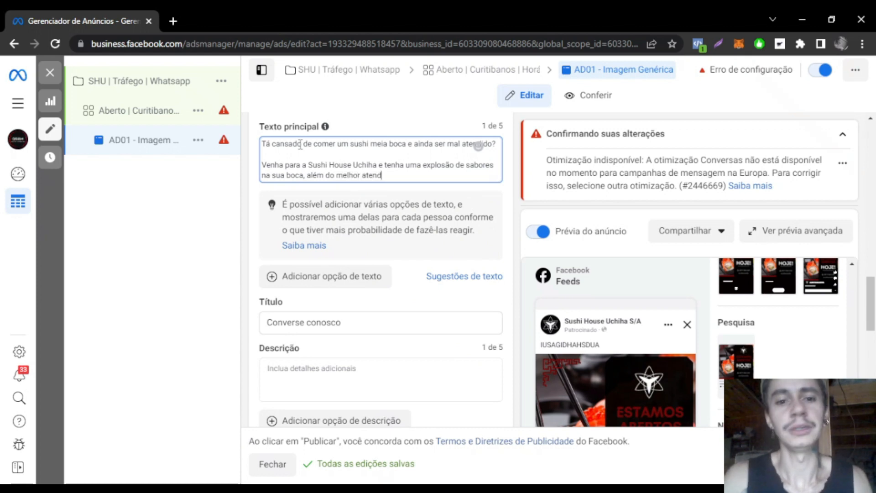
pyautogui.write('imento do planeta.')
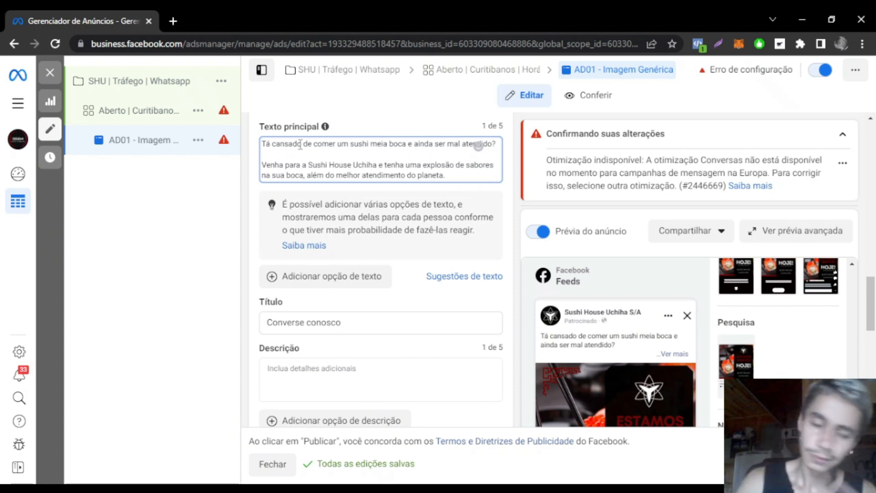
pyautogui.click(453, 175)
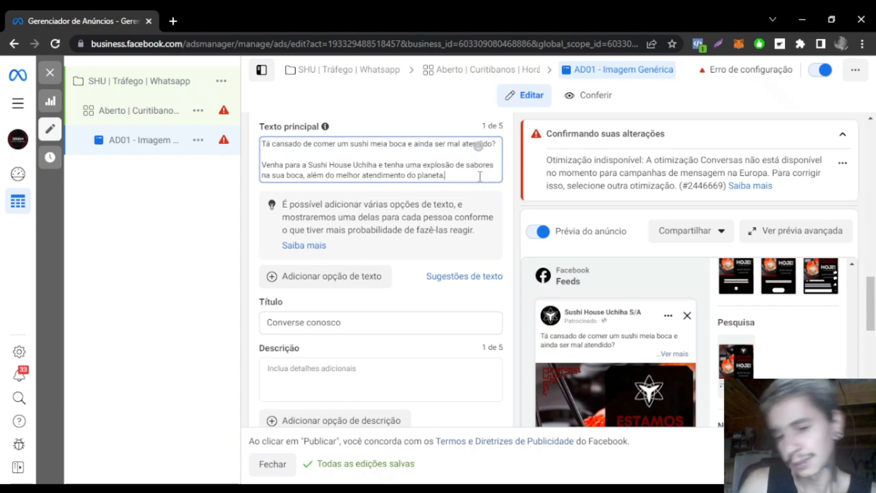
pyautogui.scroll(-1, 513, 223)
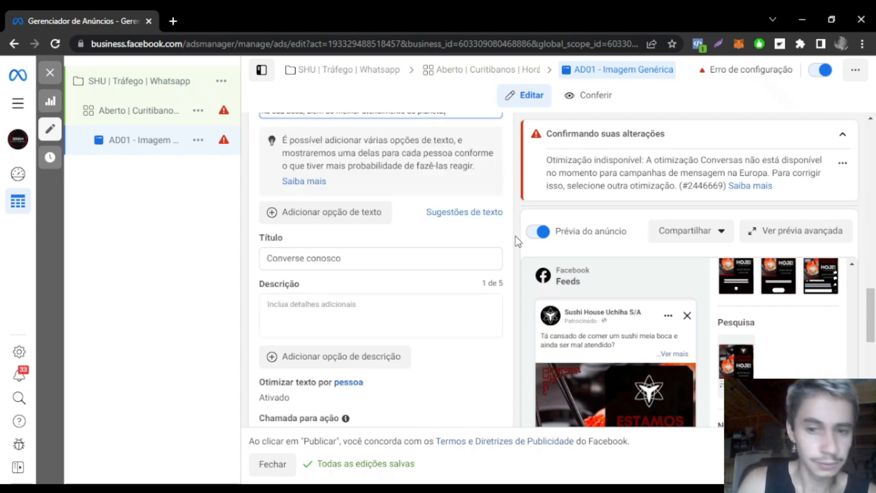
# Try "Veja o nosso cardápio" and "Confira a promoção da semanaQ!" as replacements for the ad's default title.
pyautogui.tripleClick(401, 254)
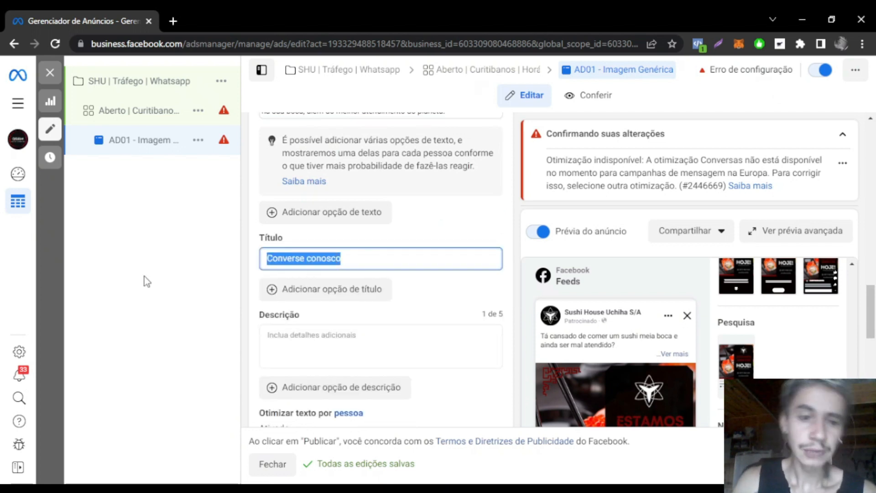
pyautogui.write('Veja o nosso cardápio')
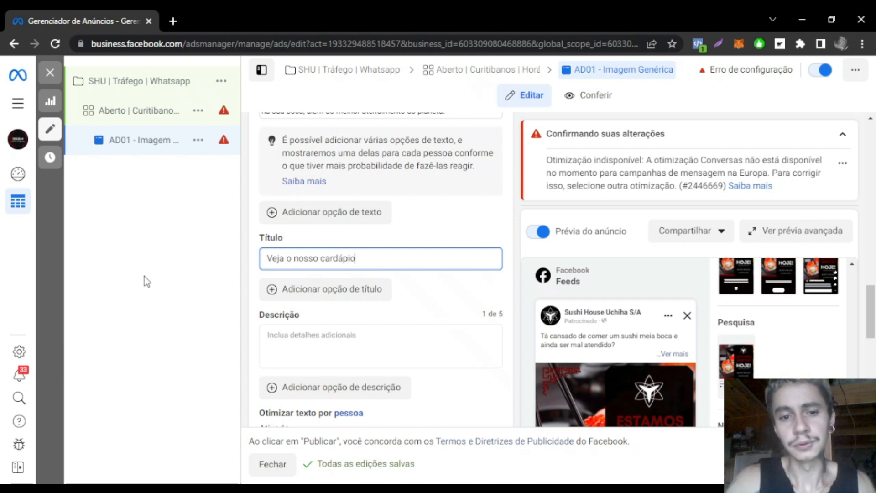
pyautogui.hotkey('ctrl', 'a')
pyautogui.write('Conf')
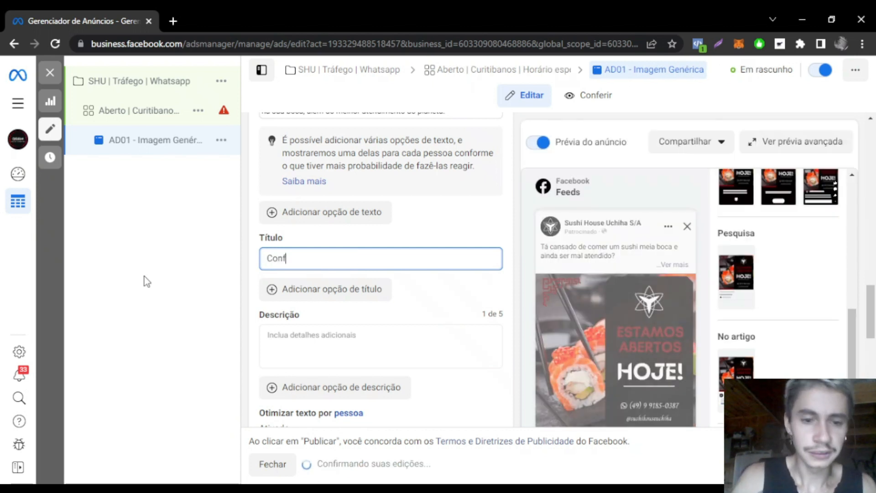
pyautogui.write('ira a promoção da semanaQ!')
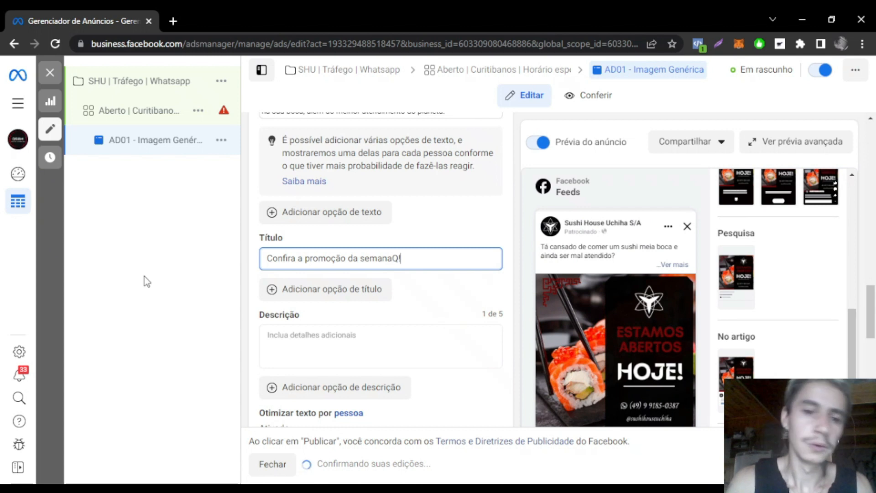
# Try the title "Peça hoje e receba um desconto de", and clear the ad's title.
pyautogui.hotkey('ctrl', 'a')
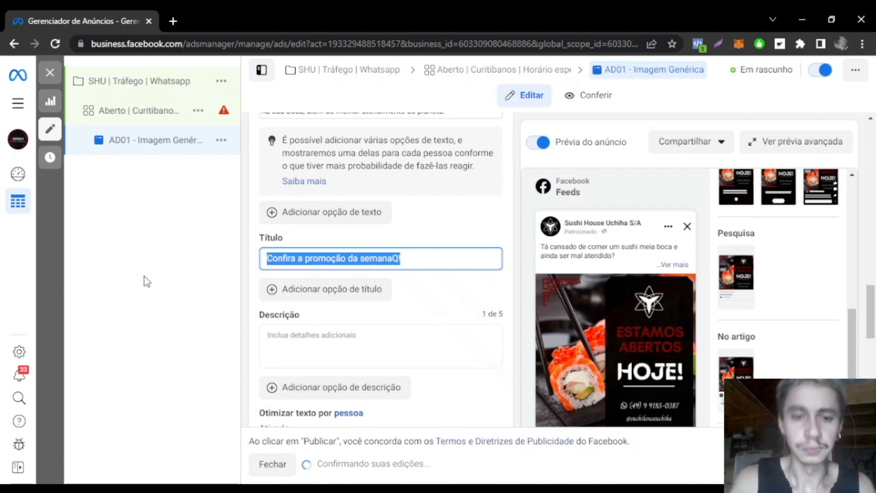
pyautogui.write('Peça hoje ')
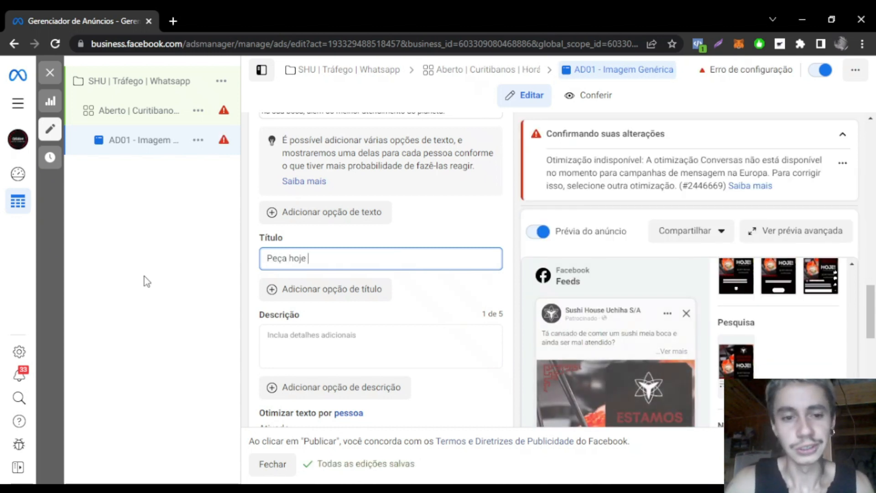
pyautogui.write('e receb')
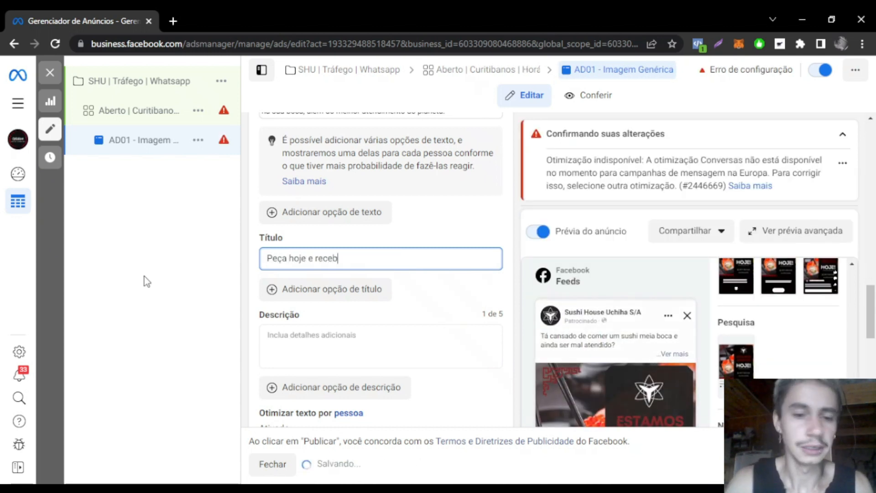
pyautogui.write('a um desconto de')
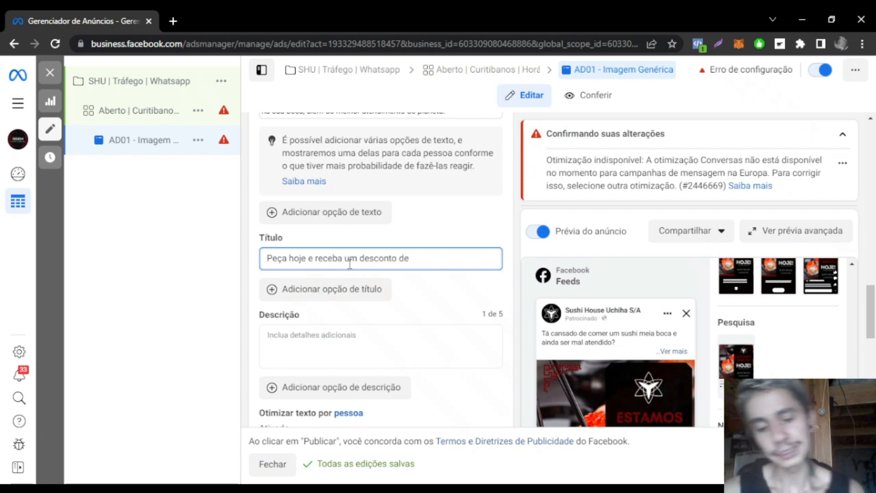
pyautogui.hotkey('ctrl', 'a')
pyautogui.press('BackSpace')
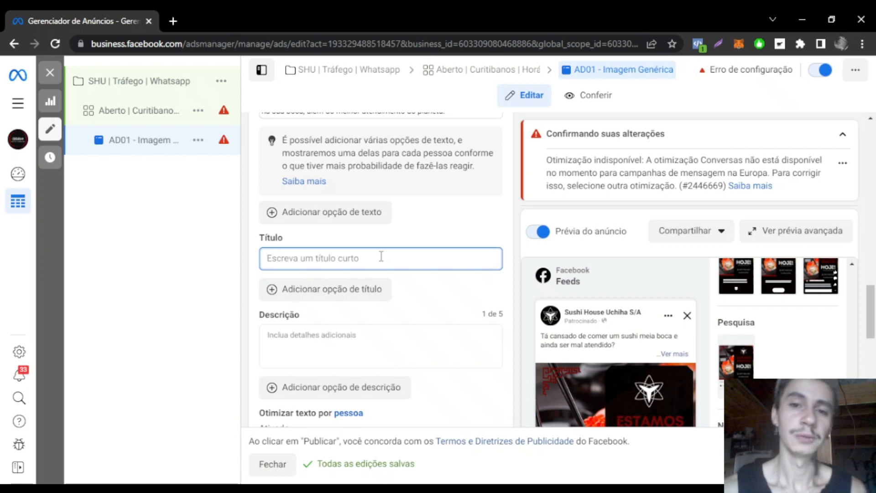
pyautogui.click(421, 235)
# Review the ad's tracking section and placement previews, including how the primary text appears in the Instagram feed preview.
pyautogui.scroll(-2, 343, 290)
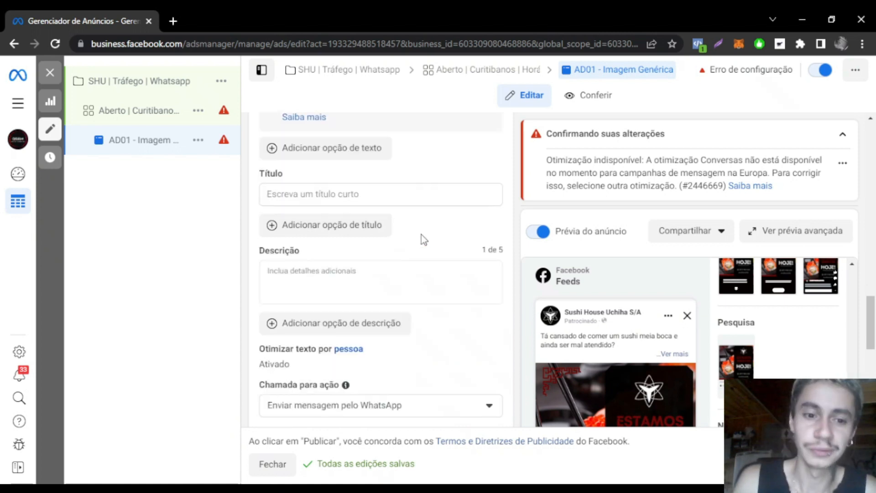
pyautogui.click(342, 290)
pyautogui.scroll(-5, 342, 290)
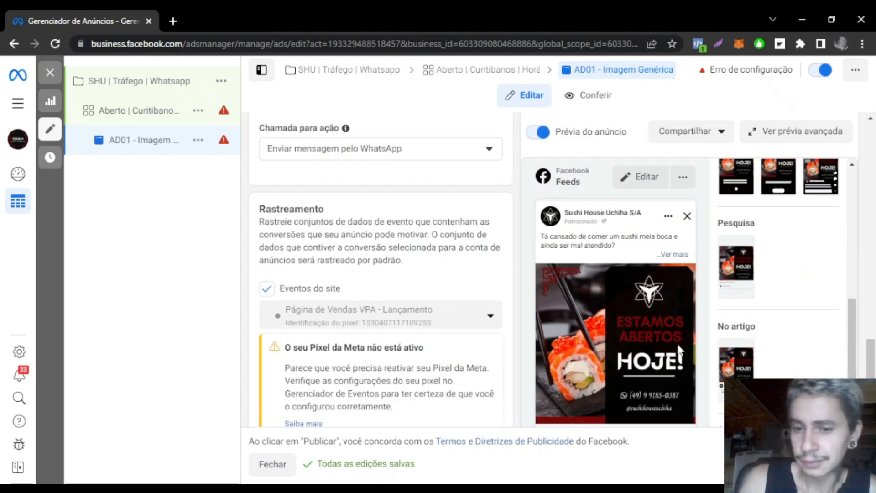
pyautogui.scroll(-3, 677, 341)
pyautogui.scroll(2, 658, 231)
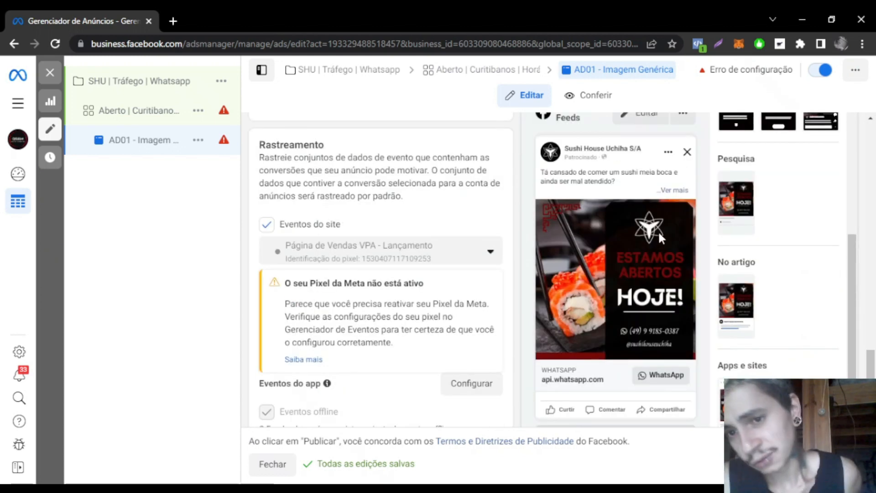
pyautogui.scroll(3, 659, 231)
pyautogui.scroll(5, 774, 182)
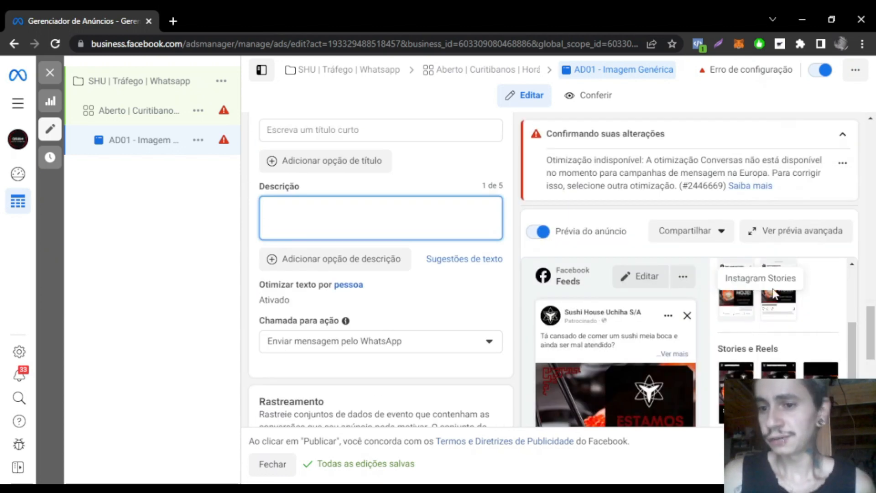
pyautogui.scroll(3, 775, 293)
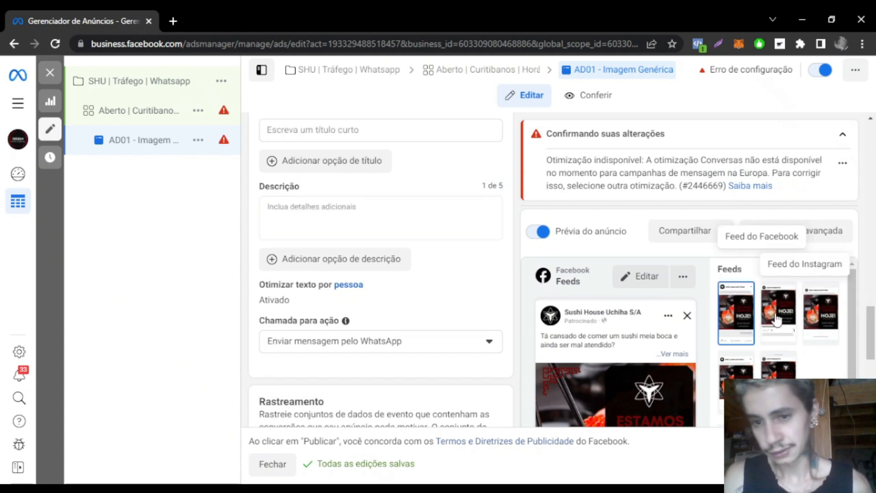
pyautogui.click(777, 320)
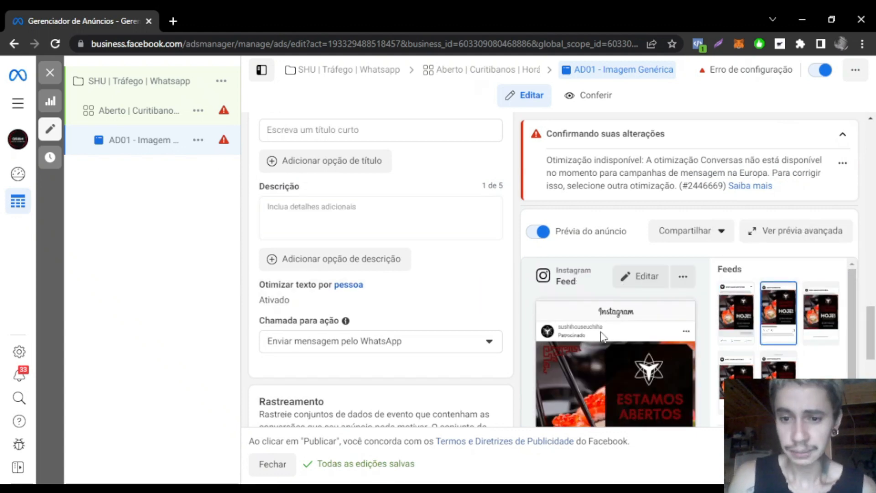
pyautogui.scroll(-6, 547, 311)
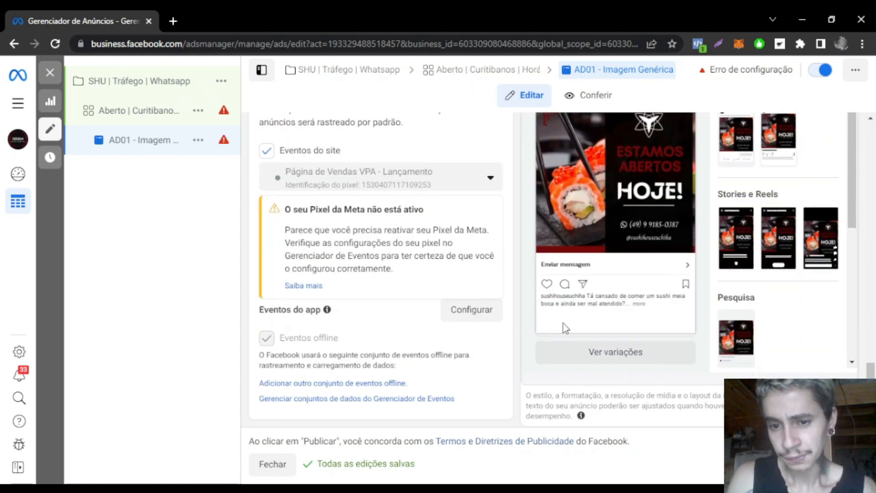
pyautogui.moveTo(553, 296); pyautogui.dragTo(616, 304)
pyautogui.scroll(3, 454, 307)
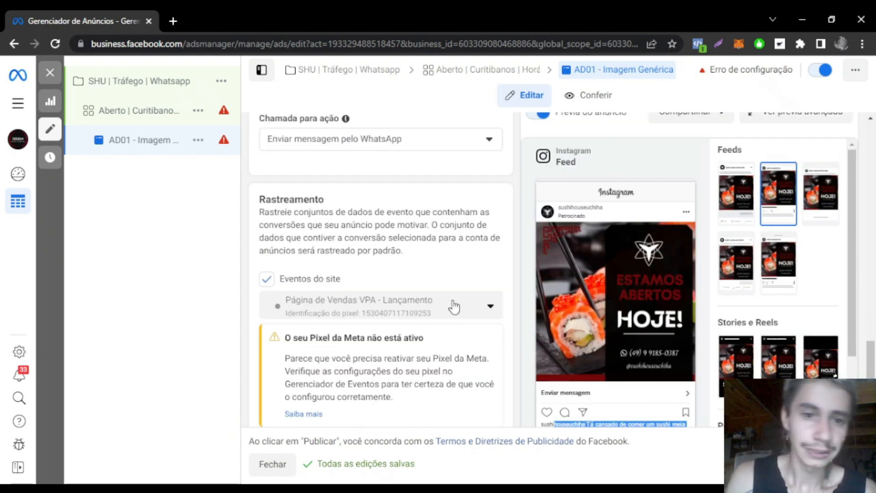
pyautogui.scroll(6, 329, 205)
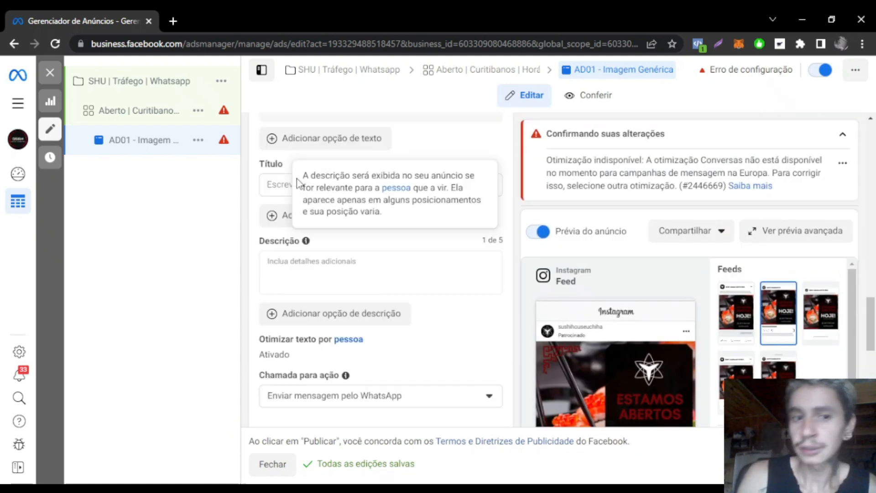
# Look through the call-to-action options and choose "Enviar mensagem pelo WhatsApp".
pyautogui.click(351, 268)
pyautogui.scroll(-2, 643, 375)
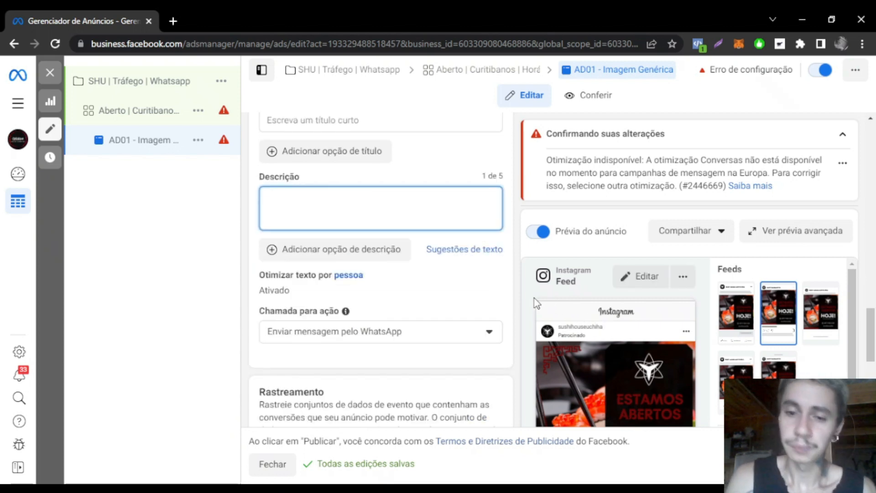
pyautogui.click(522, 289)
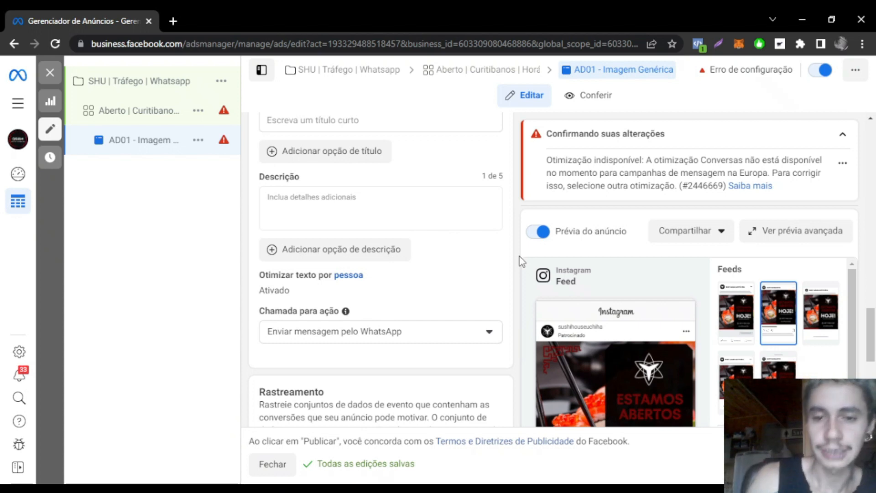
pyautogui.click(473, 337)
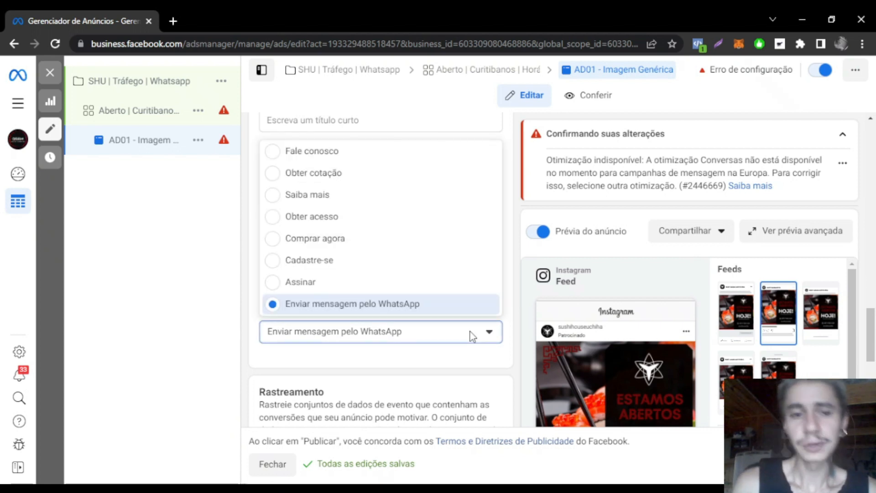
pyautogui.click(472, 337)
pyautogui.click(473, 337)
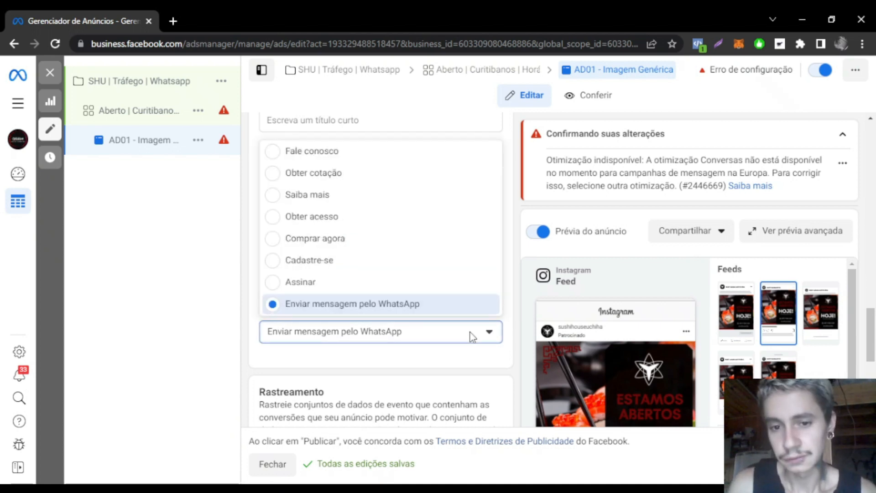
pyautogui.click(446, 305)
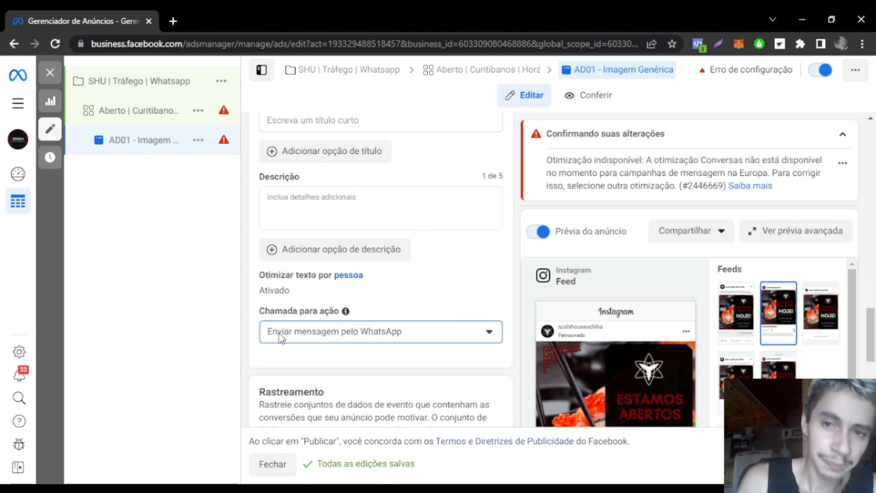
# Compare how the call to action appears in the Instagram feed and Facebook feed previews.
pyautogui.scroll(-5, 637, 311)
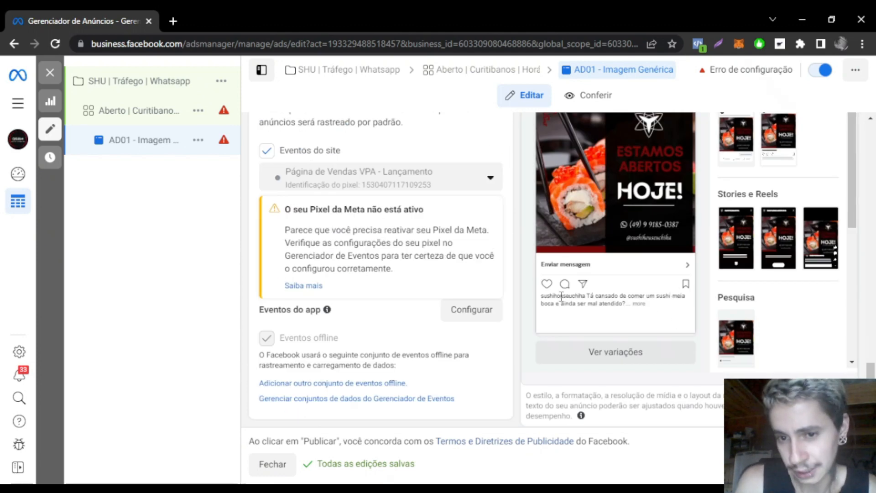
pyautogui.scroll(3, 564, 273)
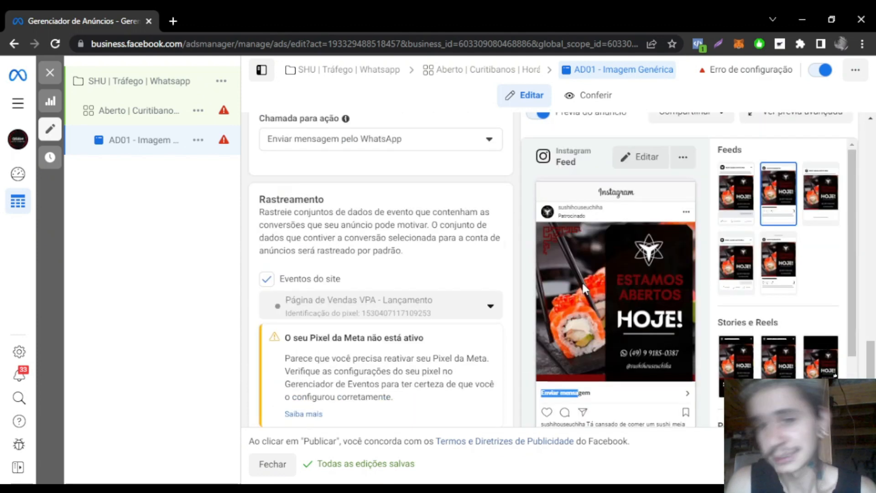
pyautogui.click(737, 204)
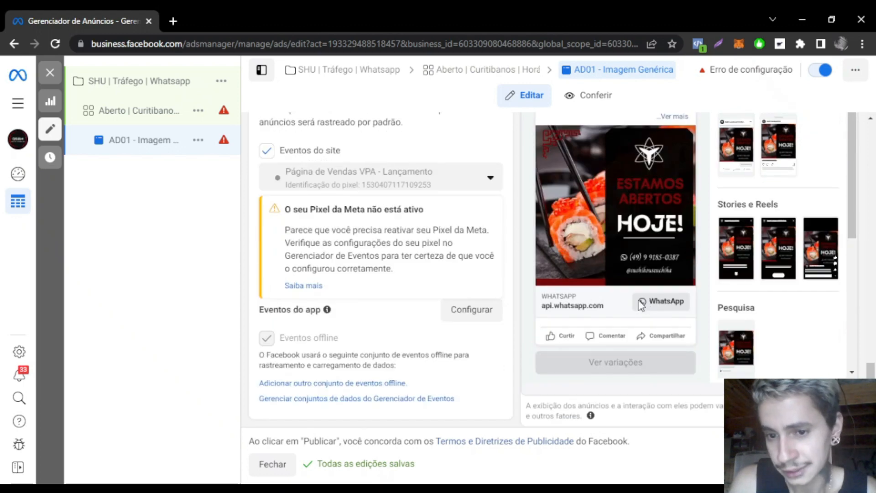
pyautogui.scroll(3, 266, 305)
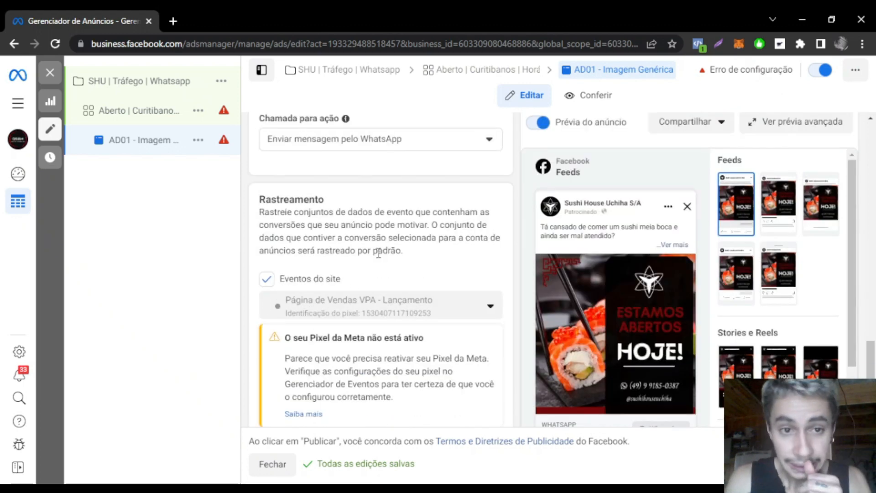
# Set the ad's title to "Veja nosso cardápio!".
pyautogui.scroll(3, 371, 223)
pyautogui.scroll(4, 365, 270)
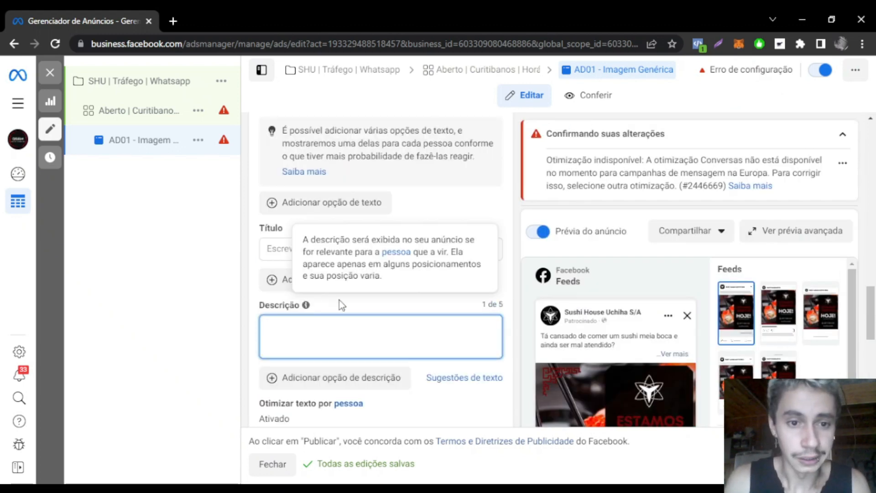
pyautogui.click(284, 244)
pyautogui.click(292, 248)
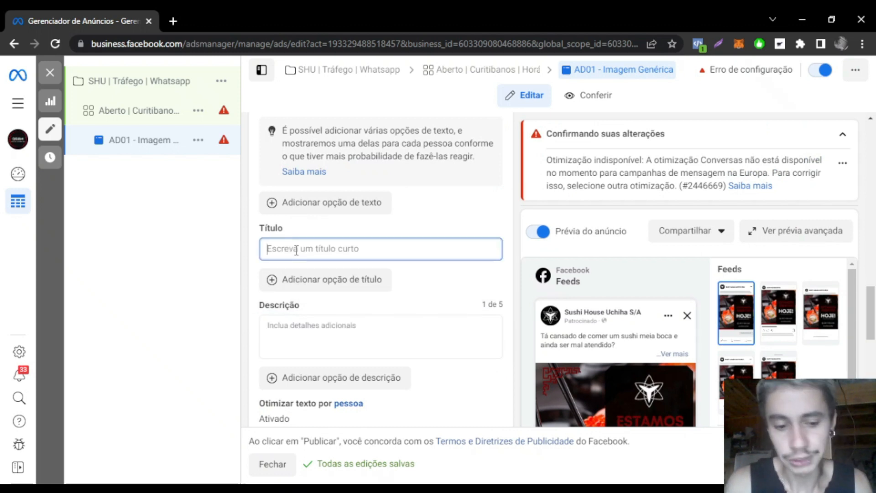
pyautogui.write('Veja nosso cardápio!')
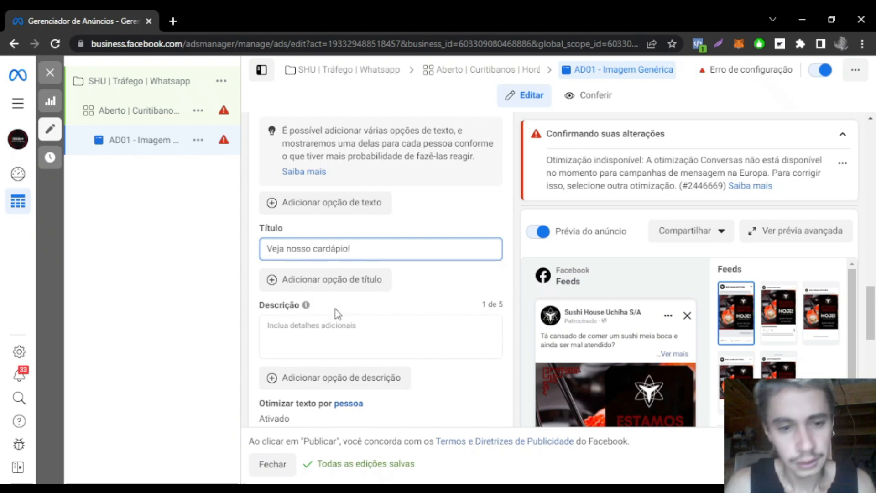
# Fill in the ad's description with "Peça agora mesmo seu sushi e receba no conforto da sua casa".
pyautogui.click(350, 328)
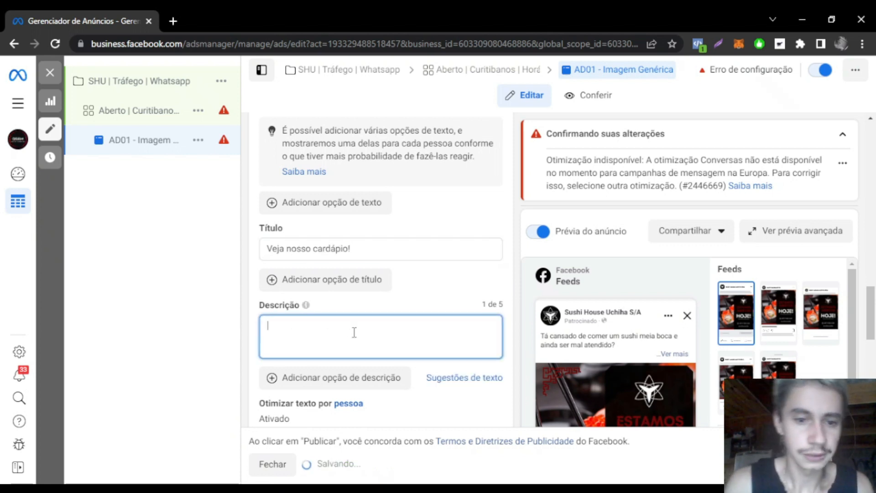
pyautogui.write('Peça agora mesmo')
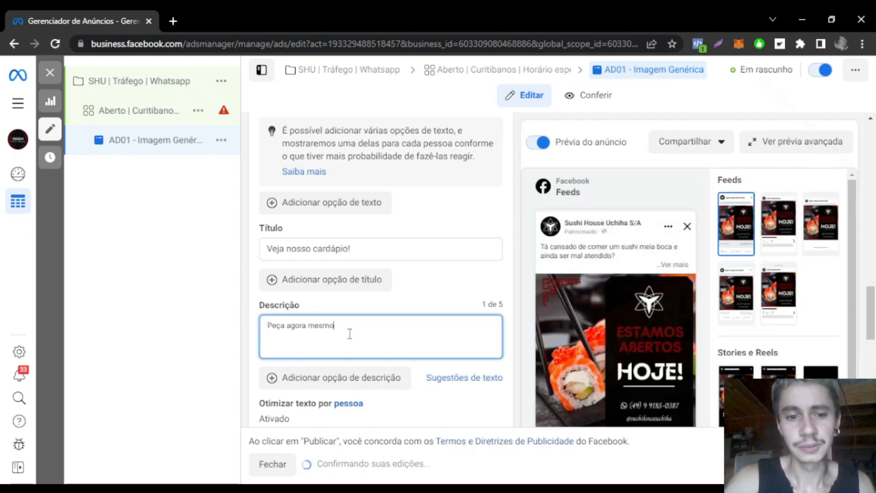
pyautogui.write(' seu sushi e receba no confrot')
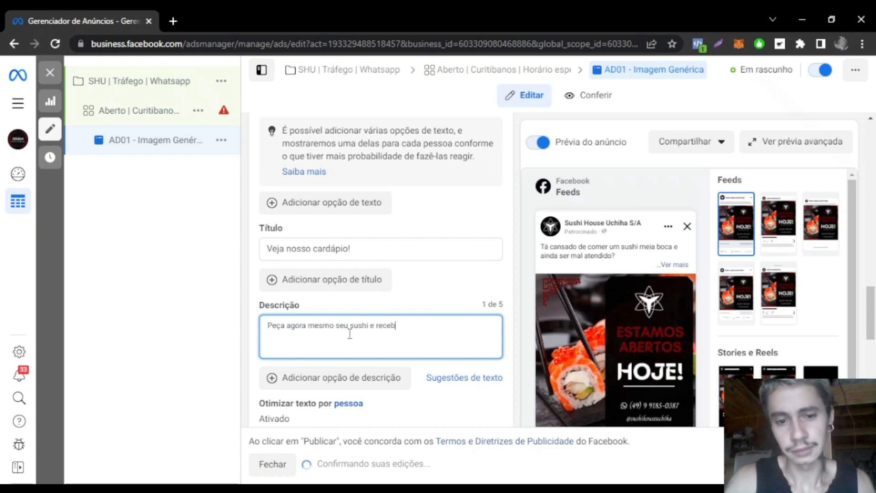
pyautogui.press('BackSpace')
pyautogui.press('BackSpace')
pyautogui.press('BackSpace')
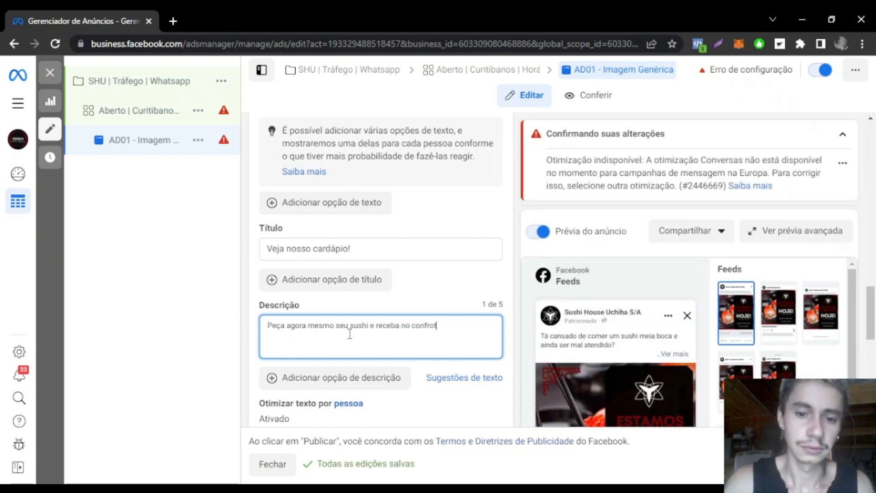
pyautogui.write('orto da sua casa')
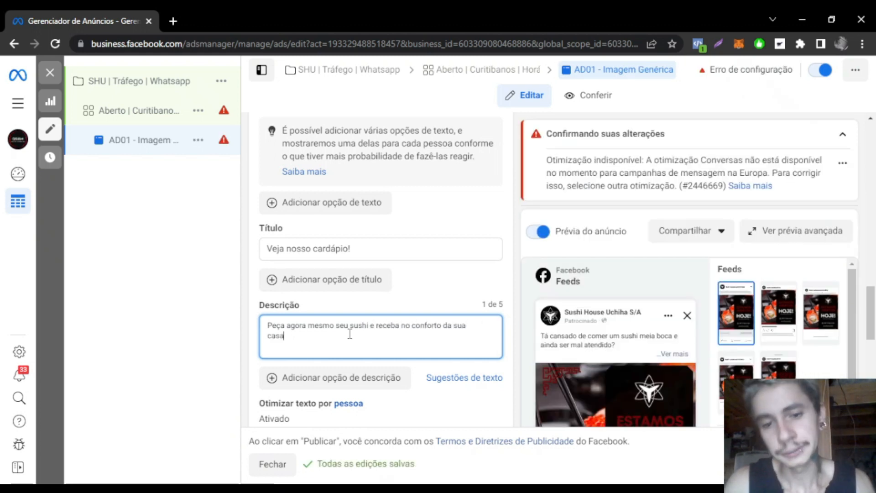
# Check the ad's placement previews and expand the Facebook feed preview.
pyautogui.scroll(-3, 555, 338)
pyautogui.scroll(-4, 773, 313)
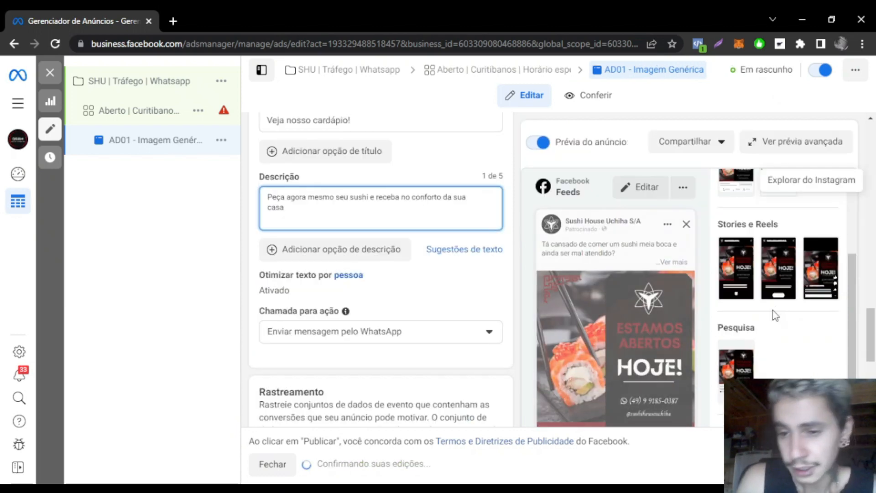
pyautogui.scroll(-5, 664, 303)
pyautogui.scroll(2, 662, 311)
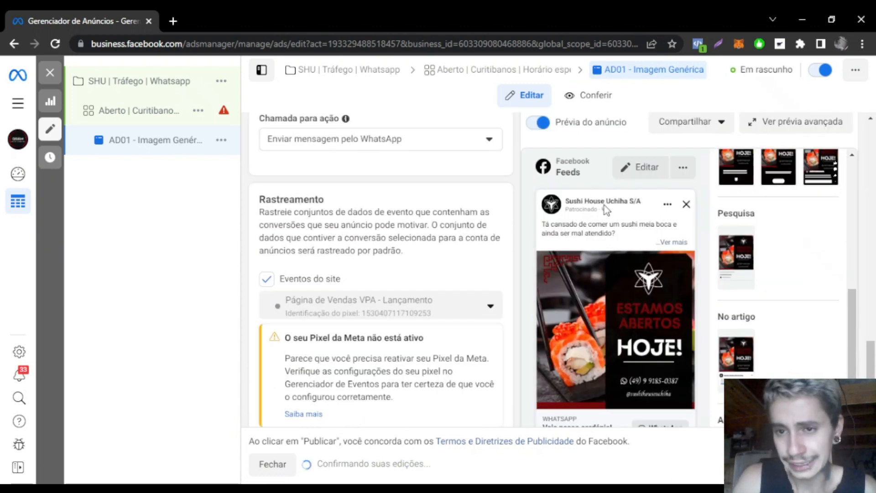
pyautogui.click(683, 167)
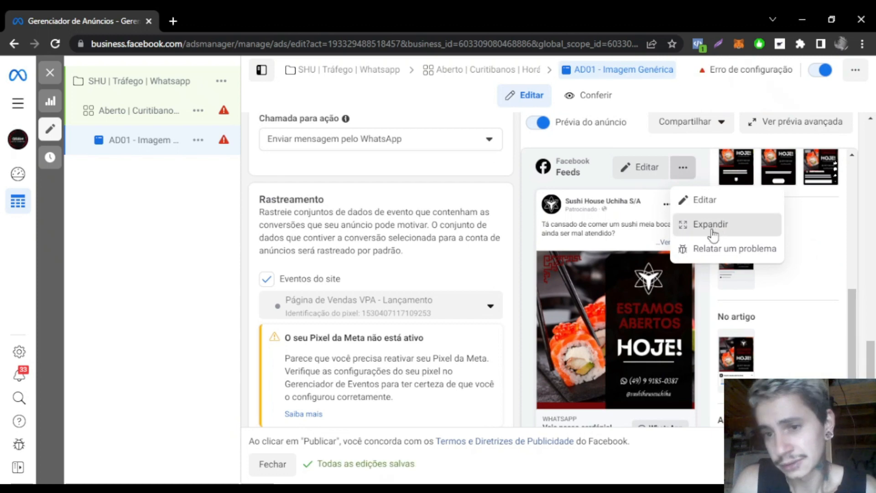
pyautogui.click(703, 226)
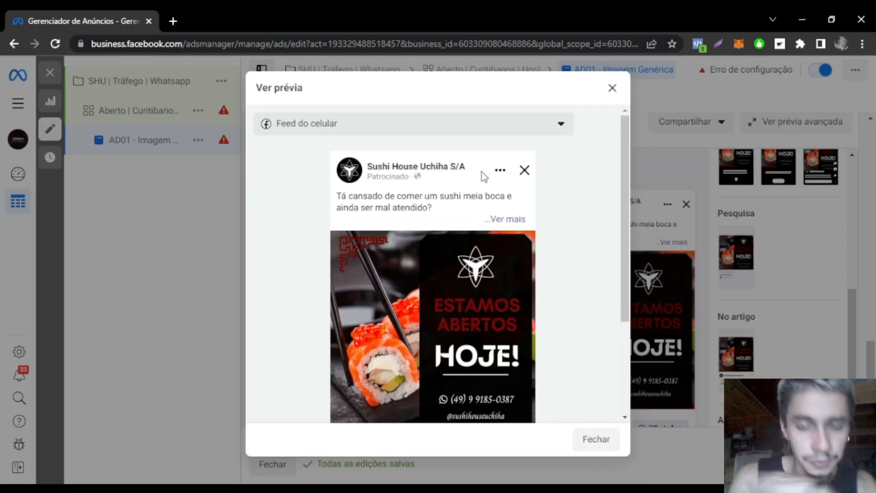
# Read the expanded mobile feed preview with its full primary text shown, and close it.
pyautogui.scroll(-2, 497, 207)
pyautogui.click(520, 158)
pyautogui.scroll(2, 521, 163)
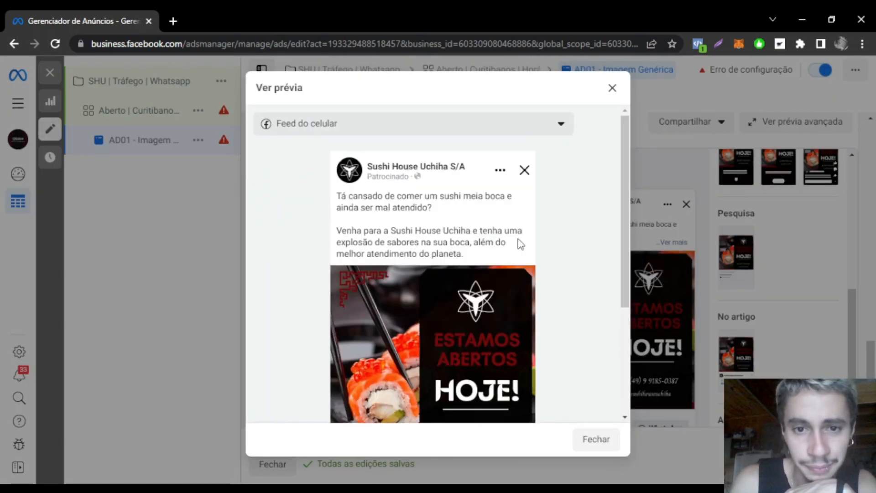
pyautogui.scroll(-2, 521, 194)
pyautogui.scroll(2, 520, 194)
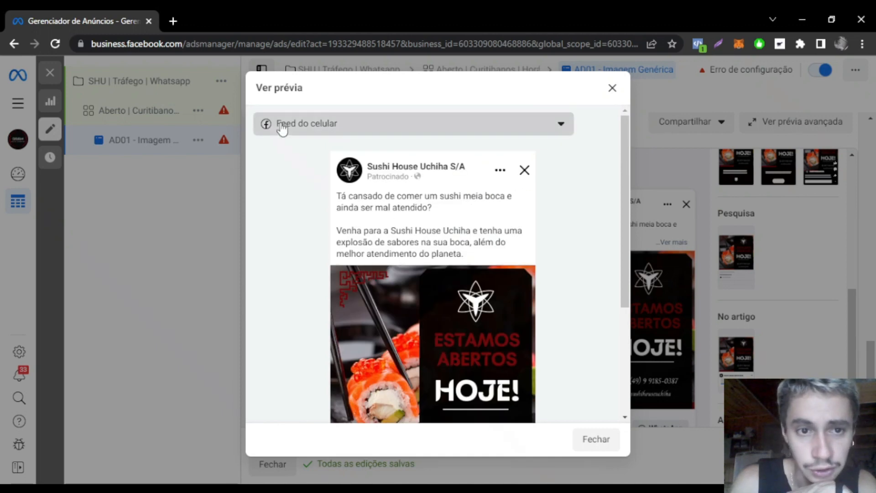
pyautogui.click(375, 125)
pyautogui.click(363, 128)
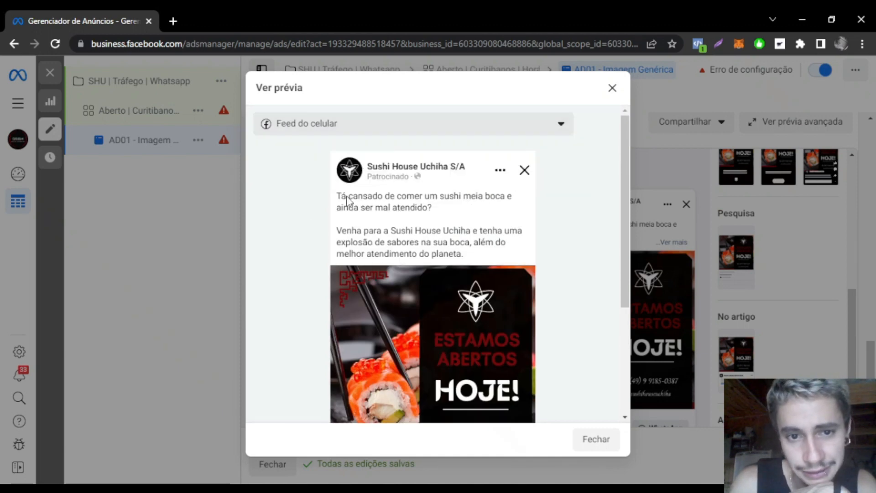
pyautogui.scroll(-4, 445, 231)
pyautogui.scroll(8, 455, 235)
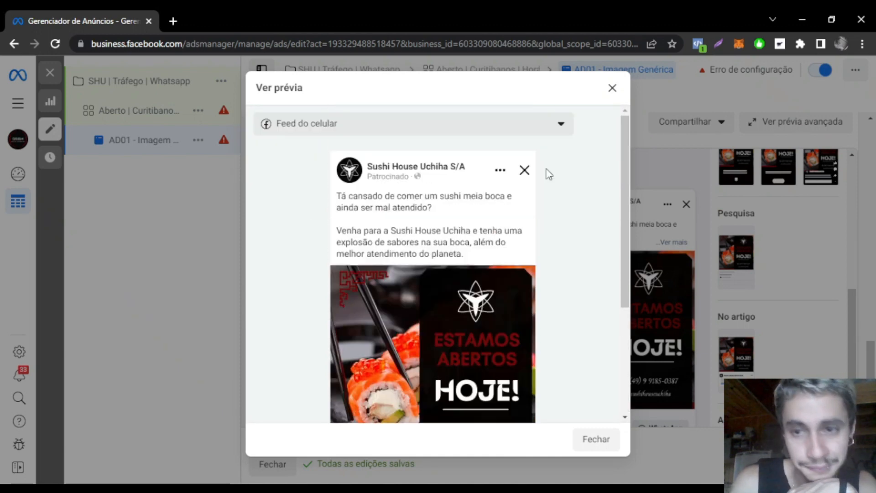
pyautogui.click(612, 87)
# Review the ad's primary text, title, description, call to action and tracking settings alongside the Facebook feed preview.
pyautogui.scroll(-4, 517, 364)
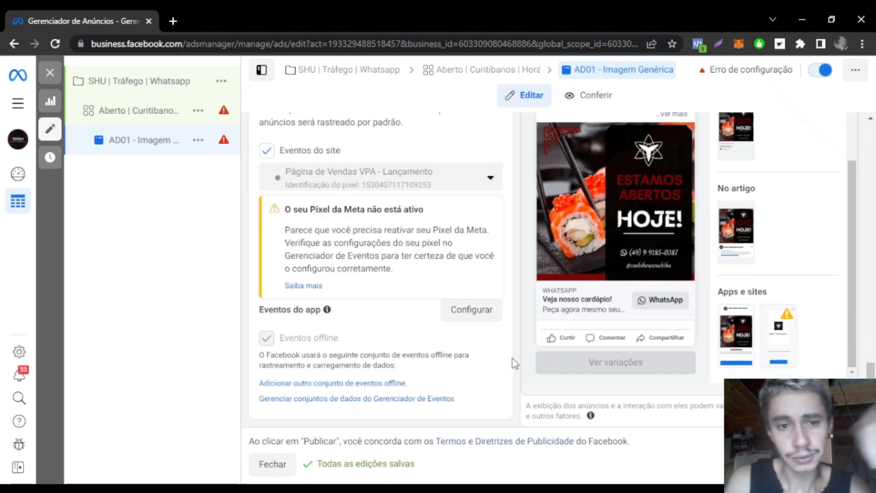
pyautogui.scroll(7, 516, 364)
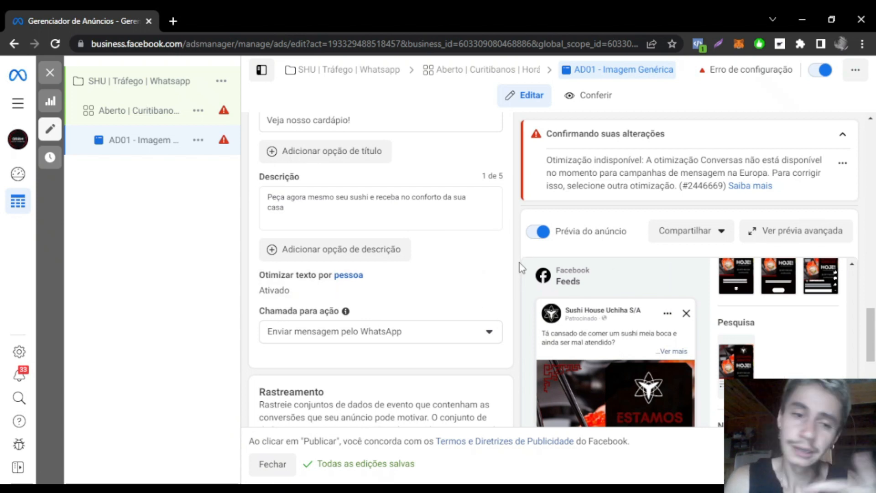
pyautogui.scroll(2, 447, 269)
pyautogui.scroll(5, 429, 312)
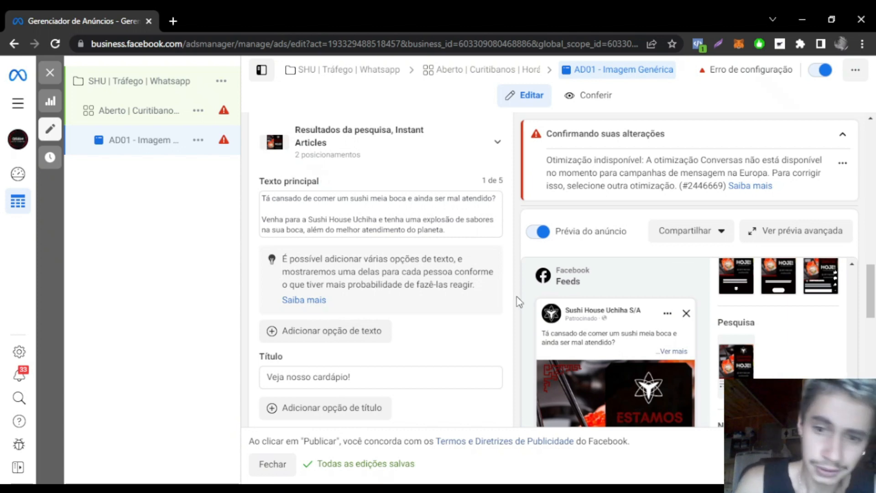
pyautogui.scroll(-10, 519, 301)
pyautogui.scroll(-3, 520, 302)
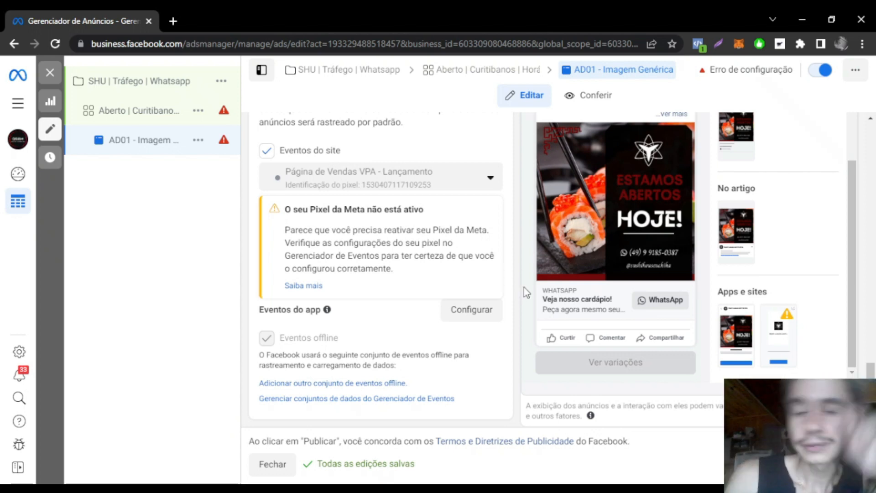
pyautogui.scroll(1, 524, 287)
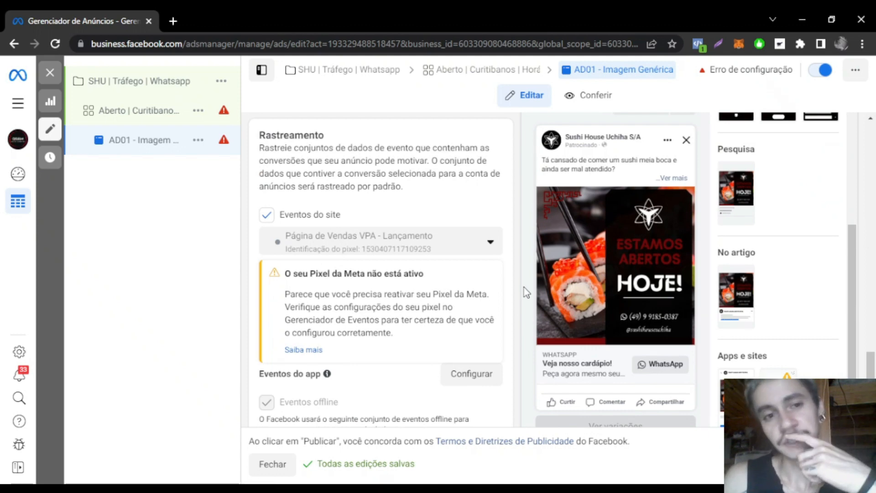
pyautogui.scroll(2, 524, 287)
pyautogui.scroll(1, 524, 292)
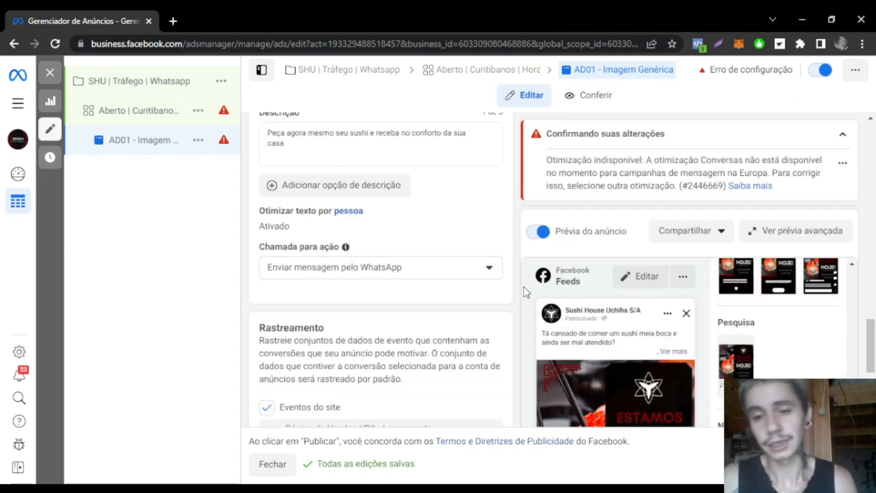
pyautogui.scroll(-4, 524, 287)
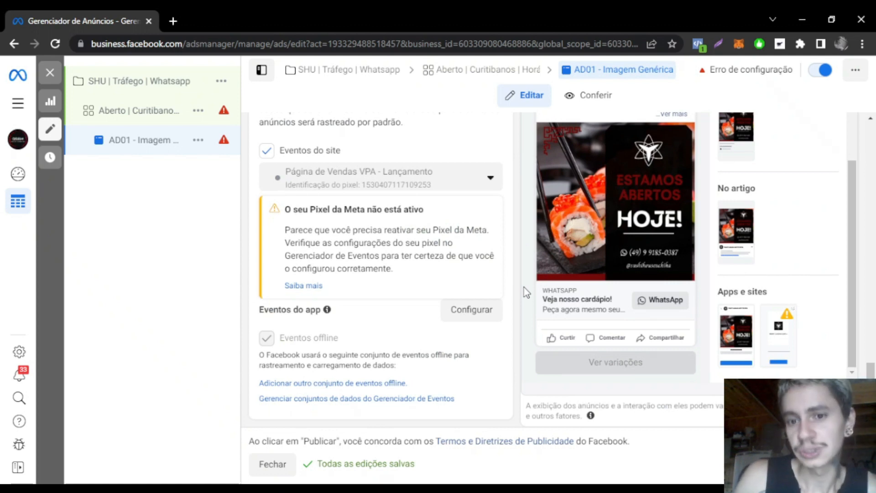
pyautogui.scroll(1, 525, 287)
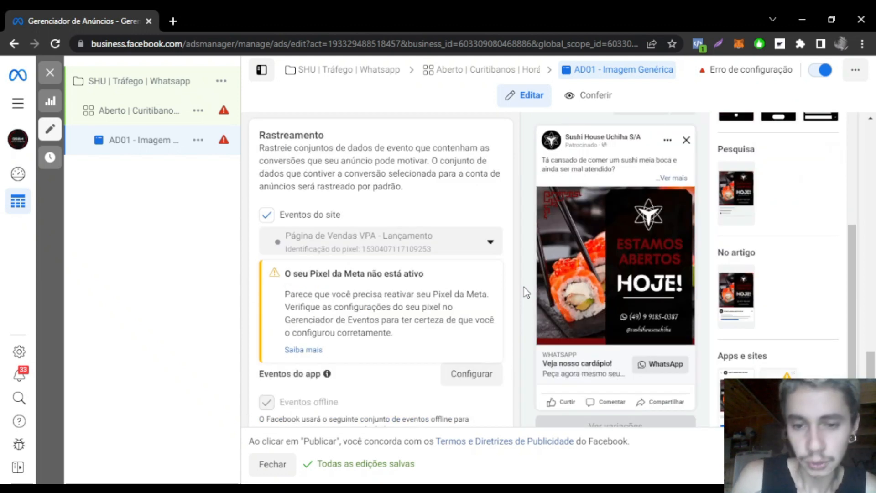